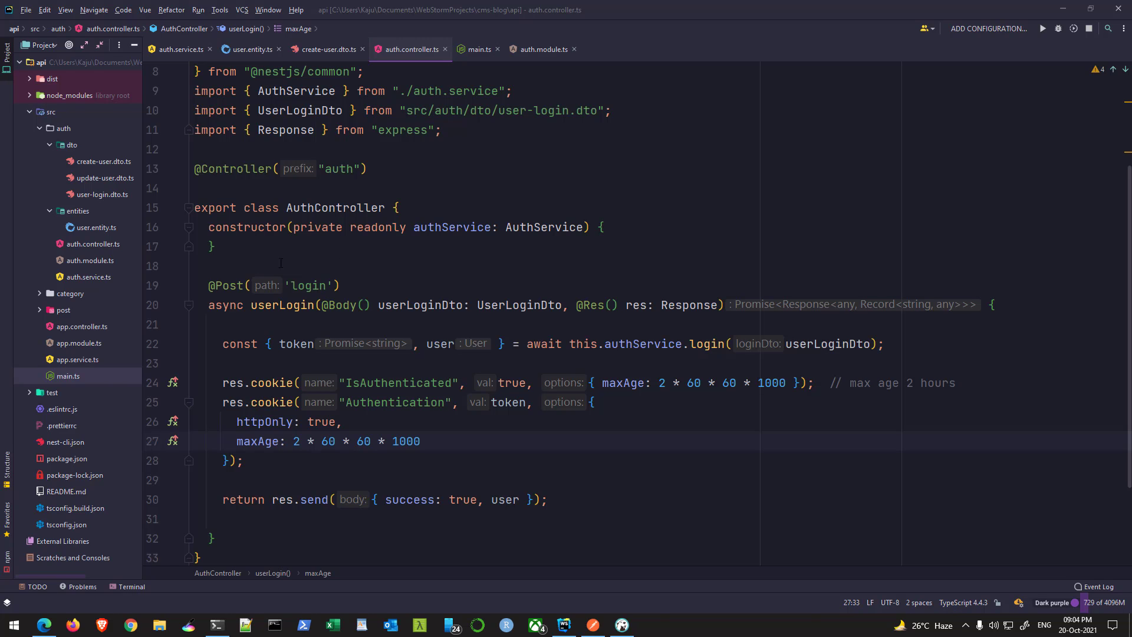
Step: Switch to auth.service.ts and show the 'Bad credentials' else branch of login()
click(182, 49)
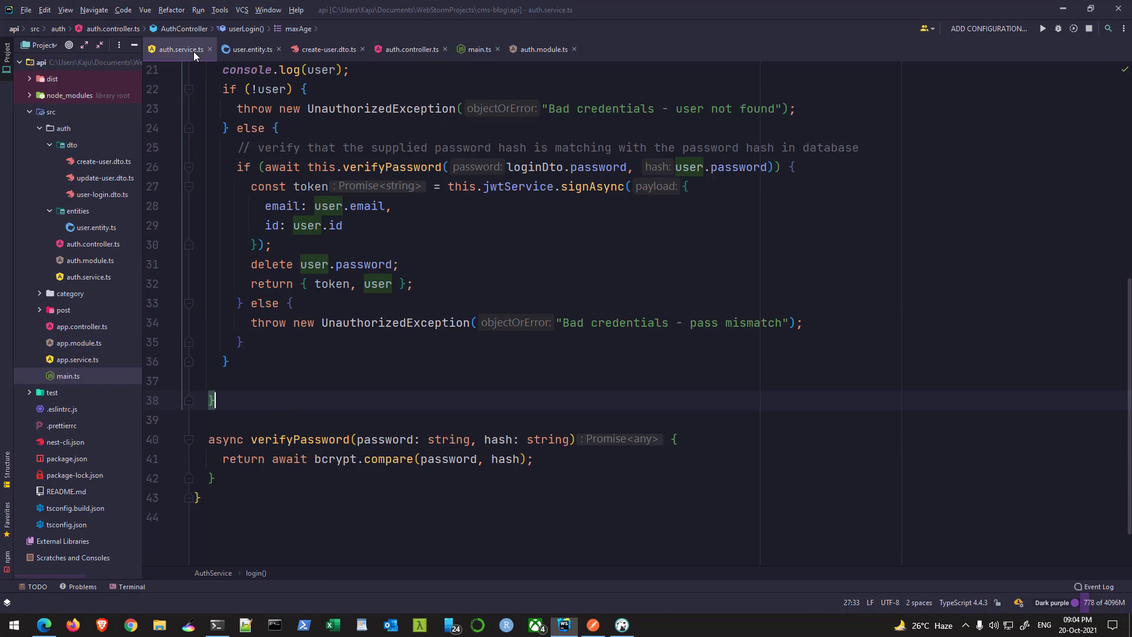
scroll(442, 310, up, 3)
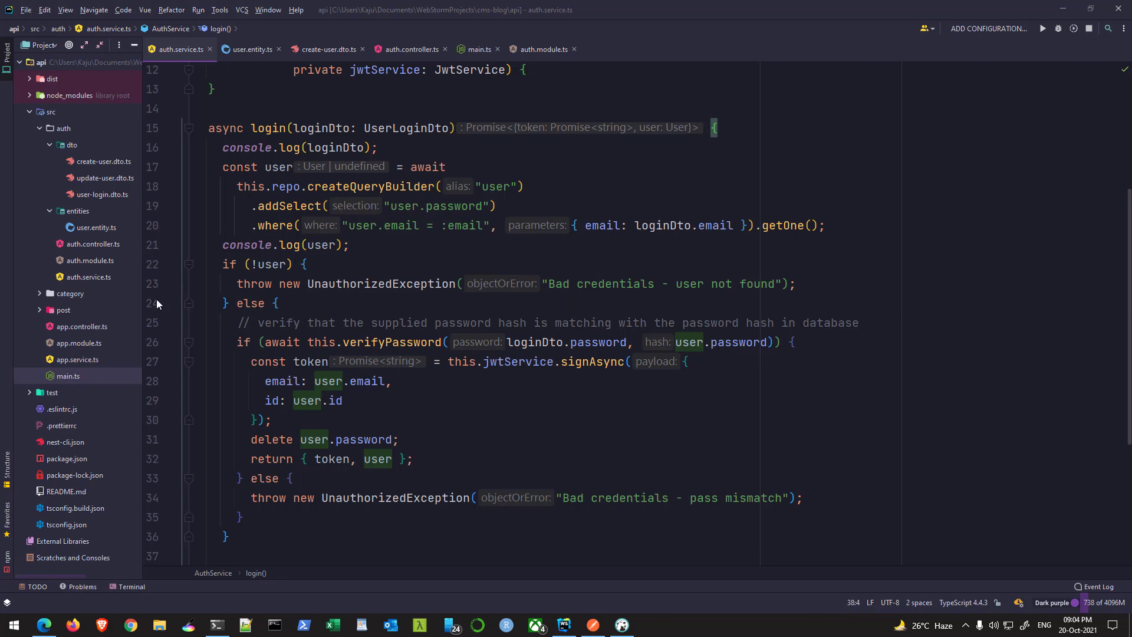
click(345, 303)
scroll(345, 303, down, 3)
scroll(346, 303, up, 6)
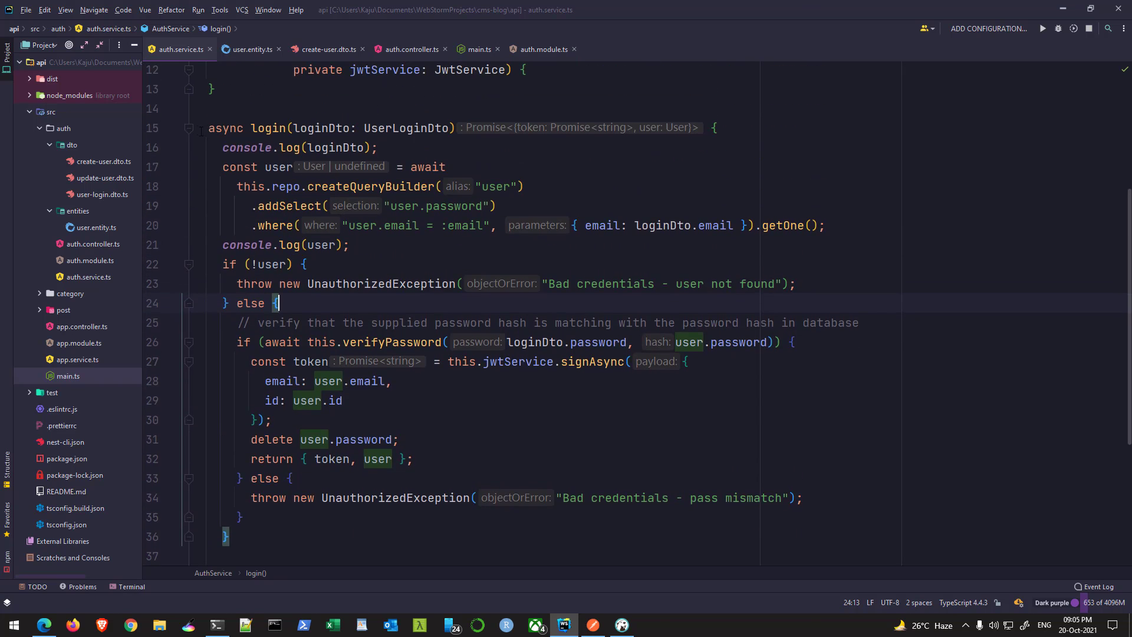
Step: Fold login() and add an empty async register(createUserDto: CreateUserDto) method with its import
click(190, 130)
click(746, 343)
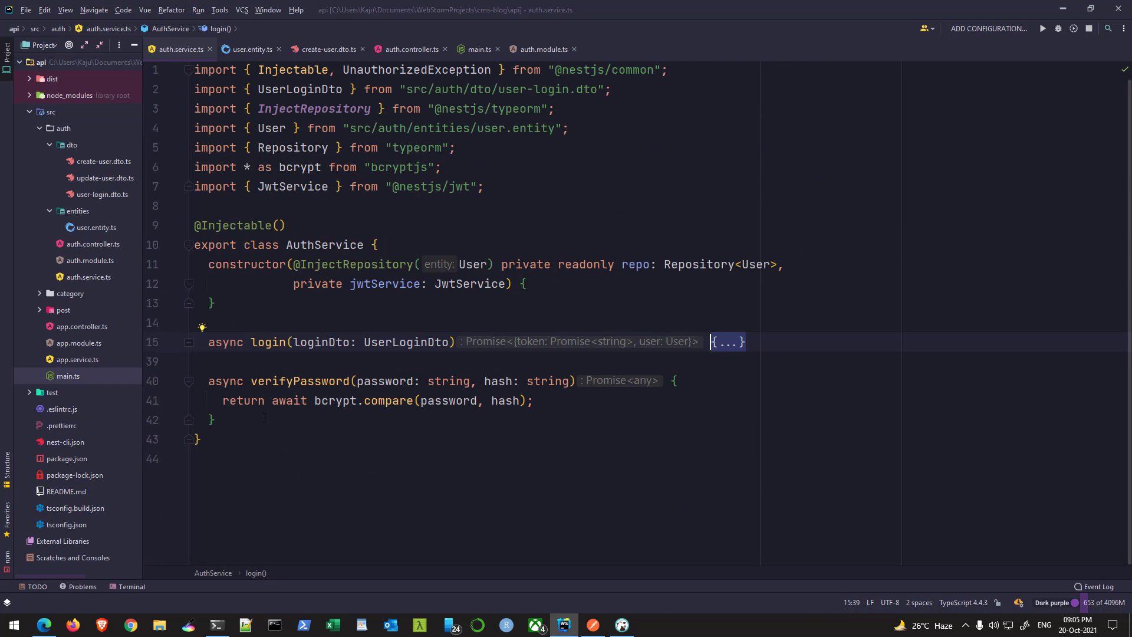
click(308, 419)
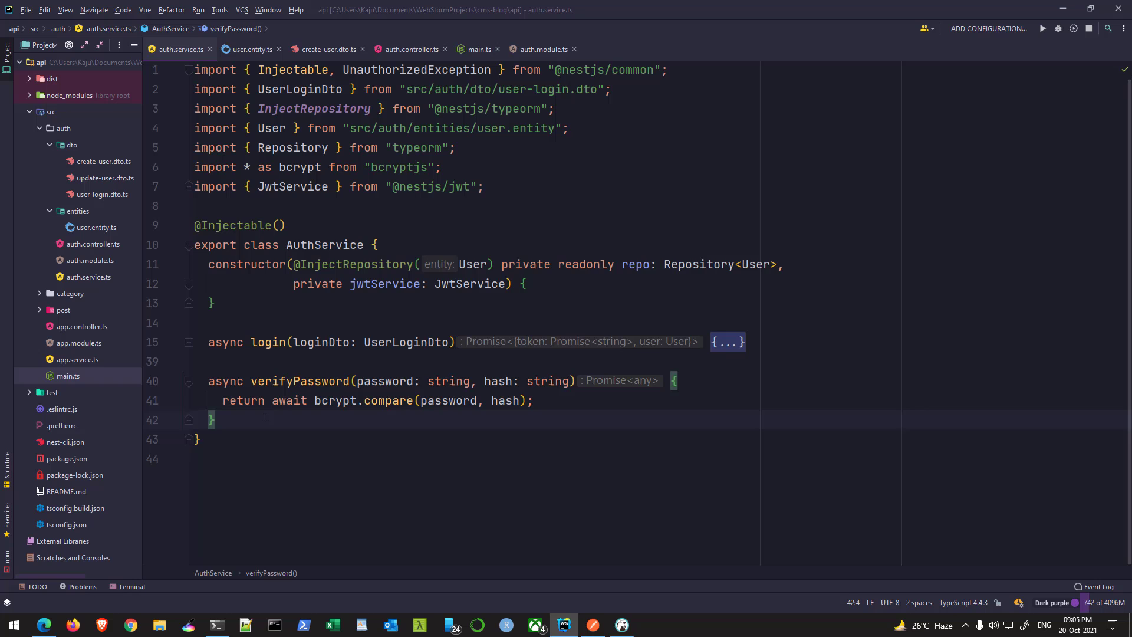
key(Return)
key(Return)
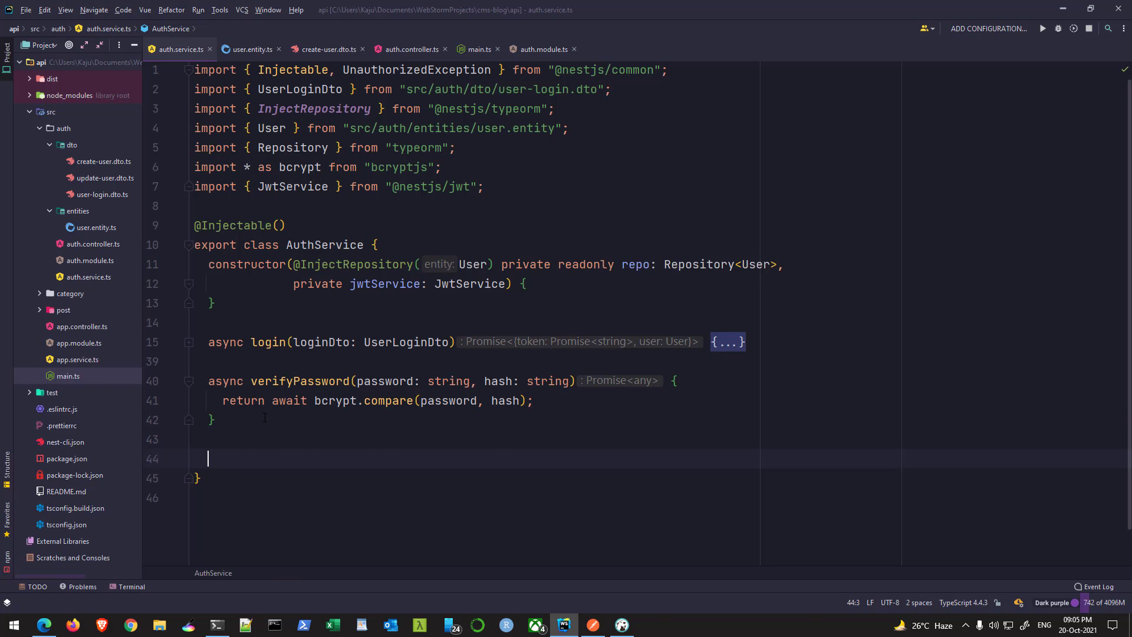
text(async )
text(register)
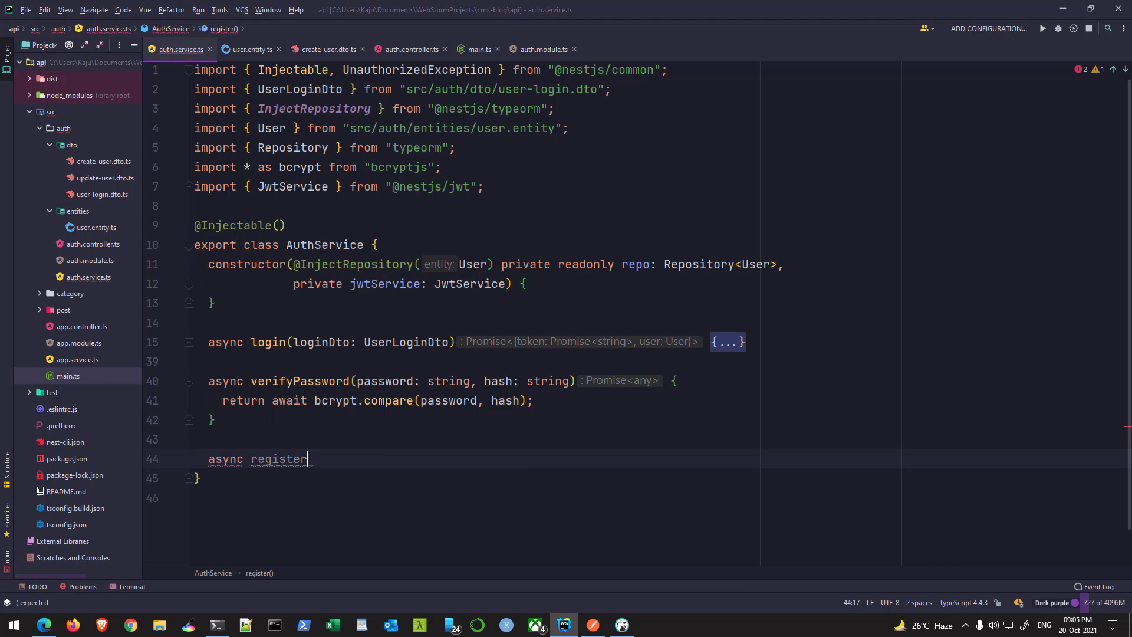
text(() {)
key(Return)
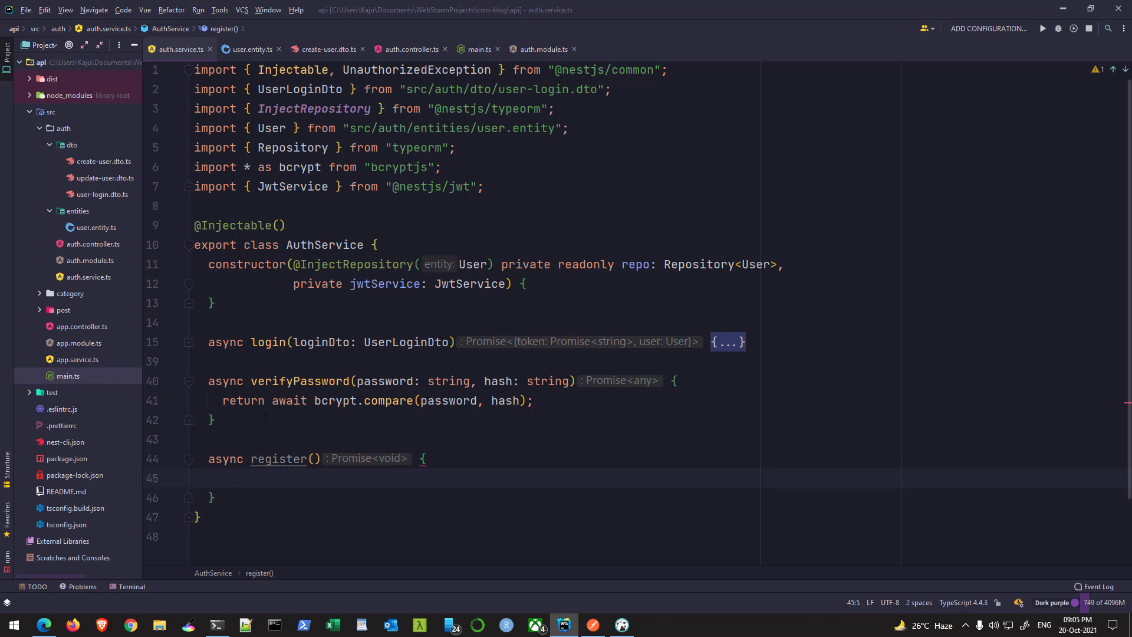
click(315, 458)
text(createUse)
text(rDto: cre)
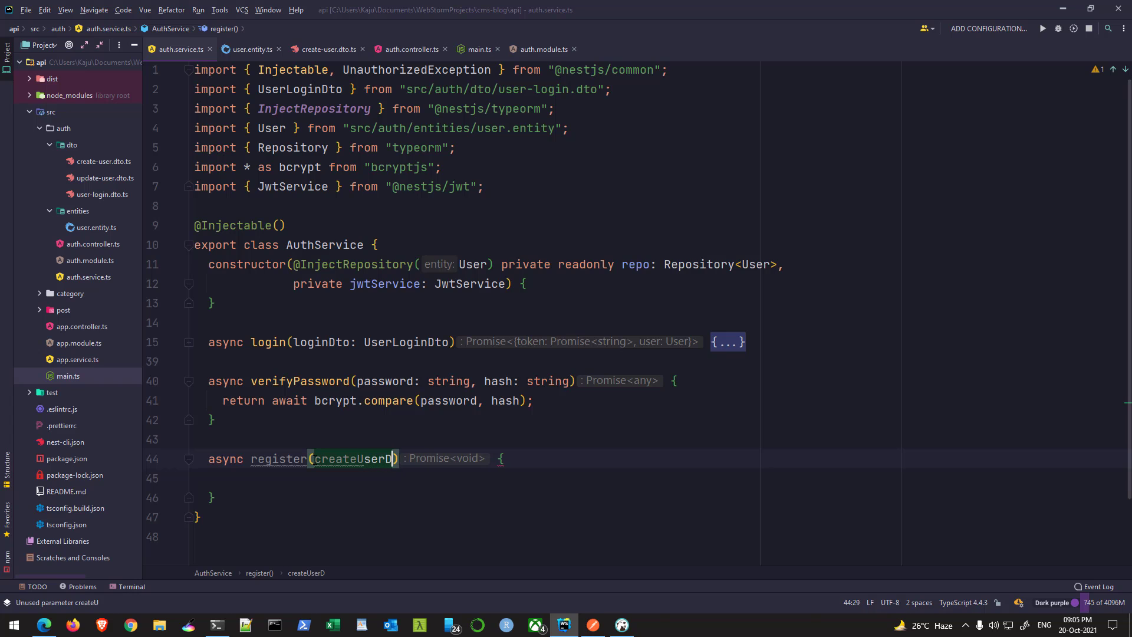
key(BackSpace)
key(BackSpace)
key(BackSpace)
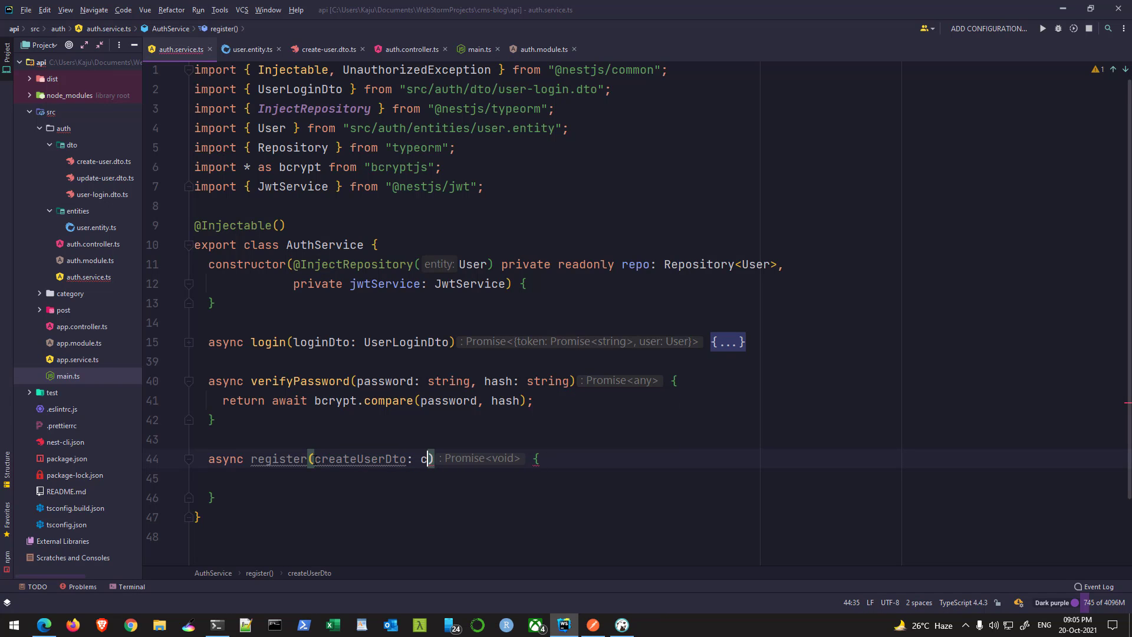
text(Creat)
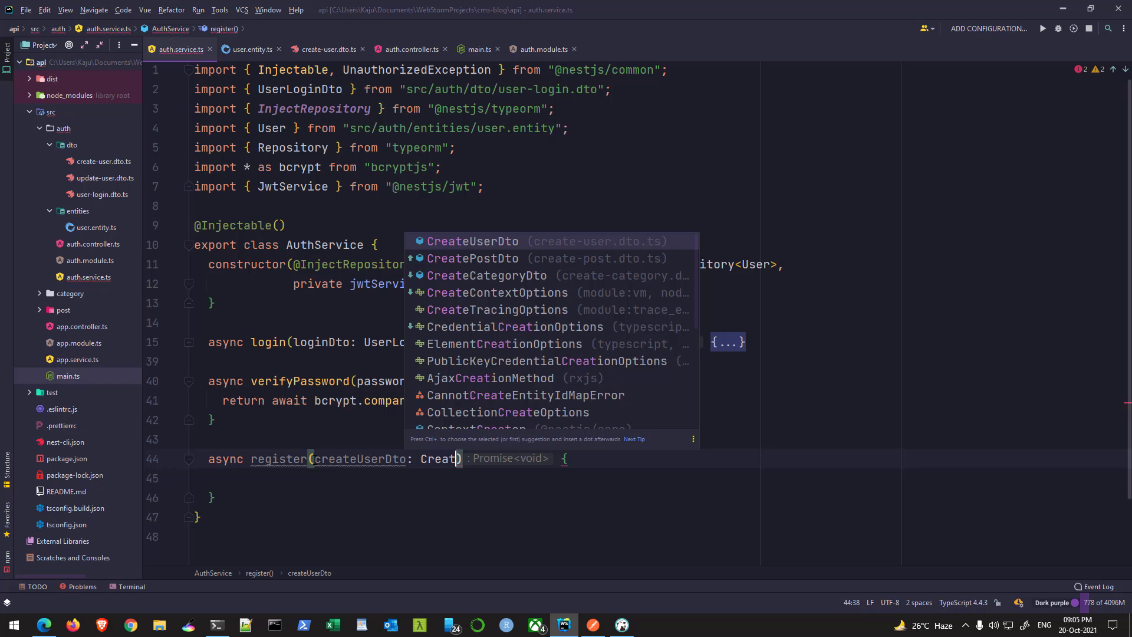
text(eUs)
key(Return)
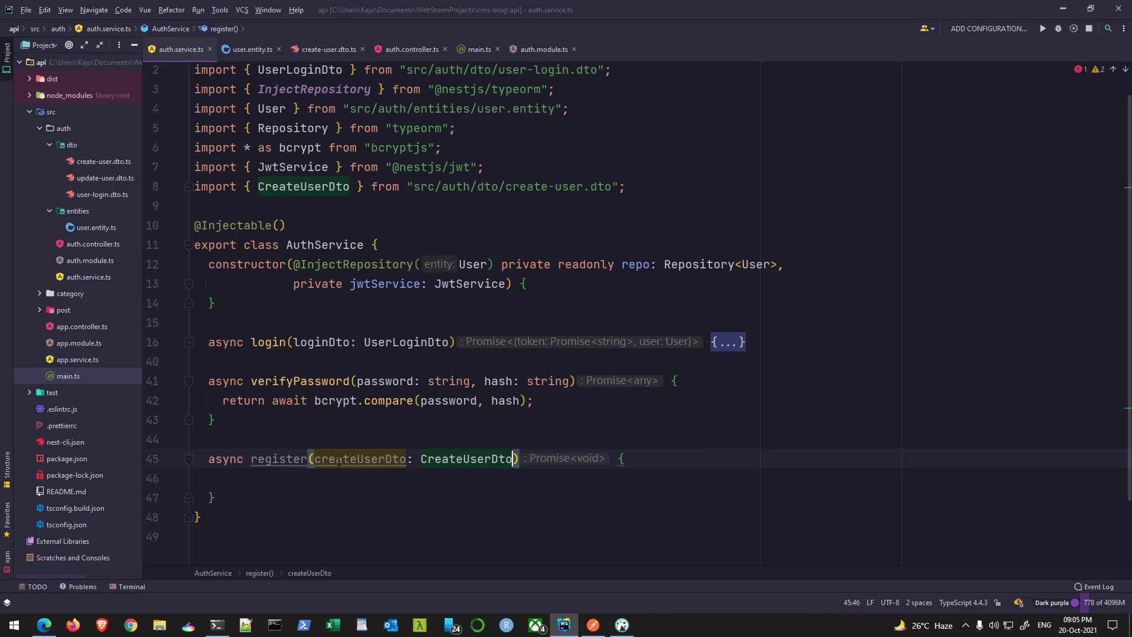
ctrl+click(514, 458)
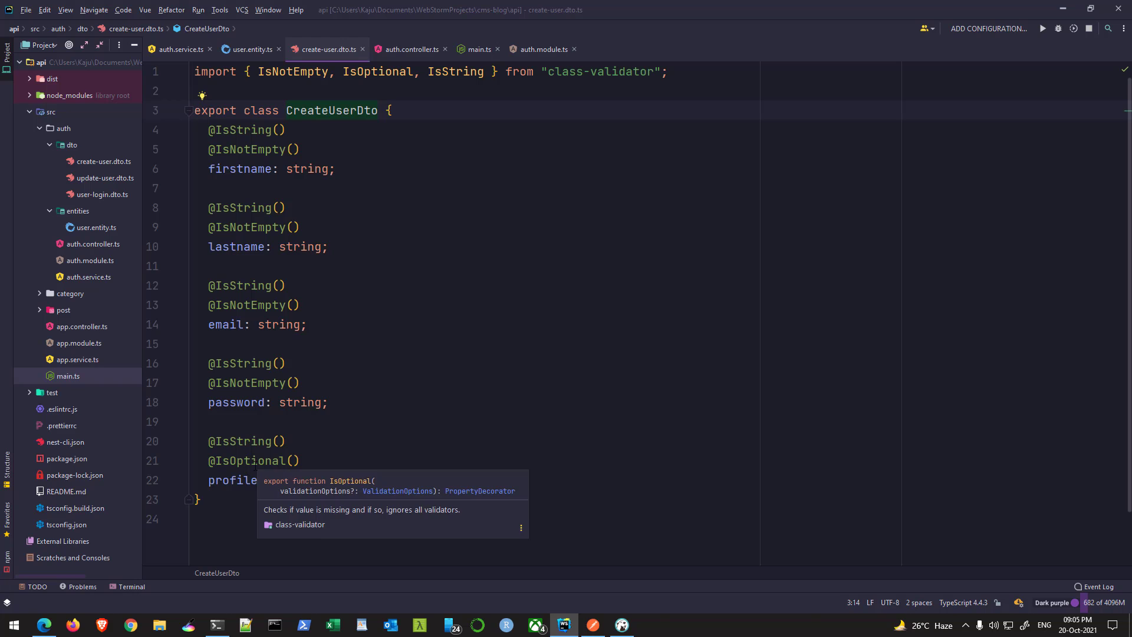
drag(301, 460, 201, 460)
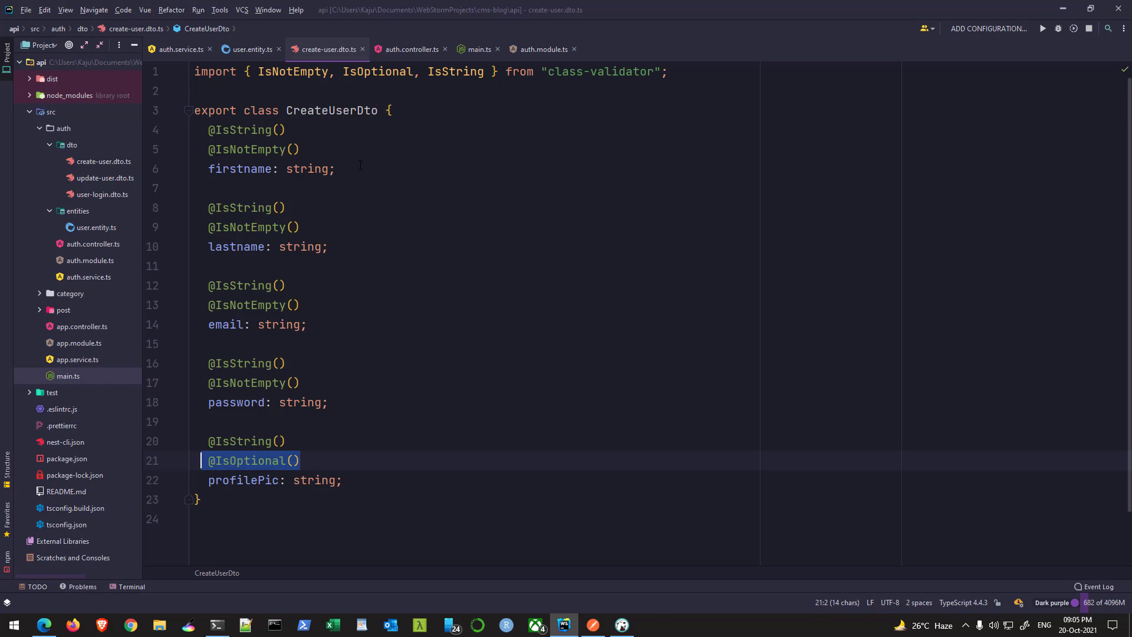
click(362, 49)
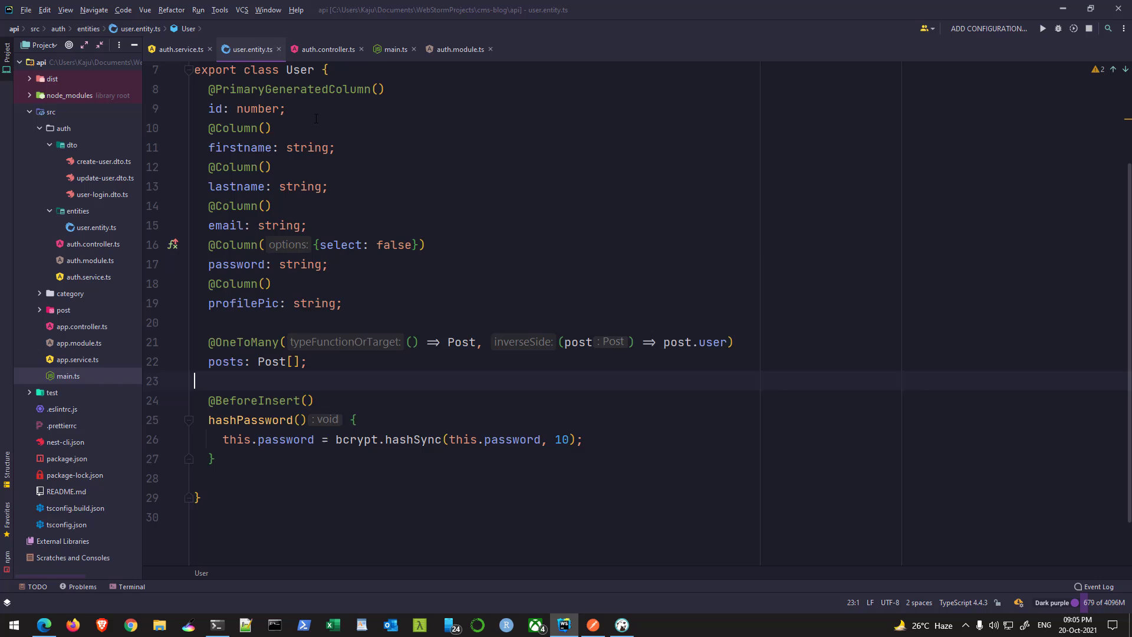
click(177, 49)
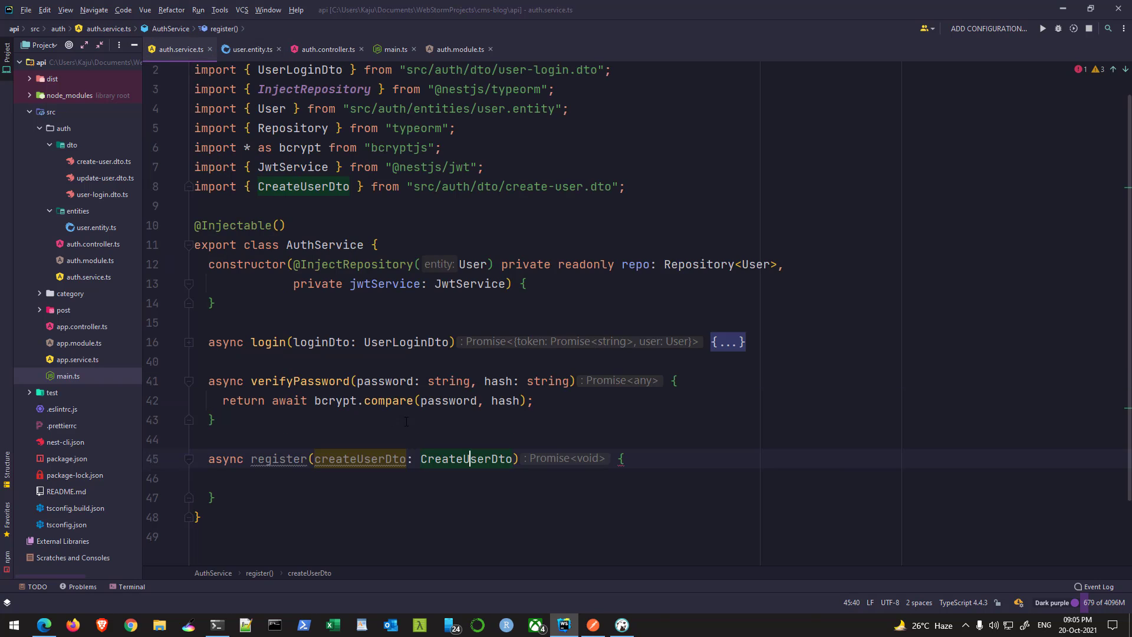
Step: Write 'const {email} = createUserDto;' in register() and open new lines below it
click(409, 481)
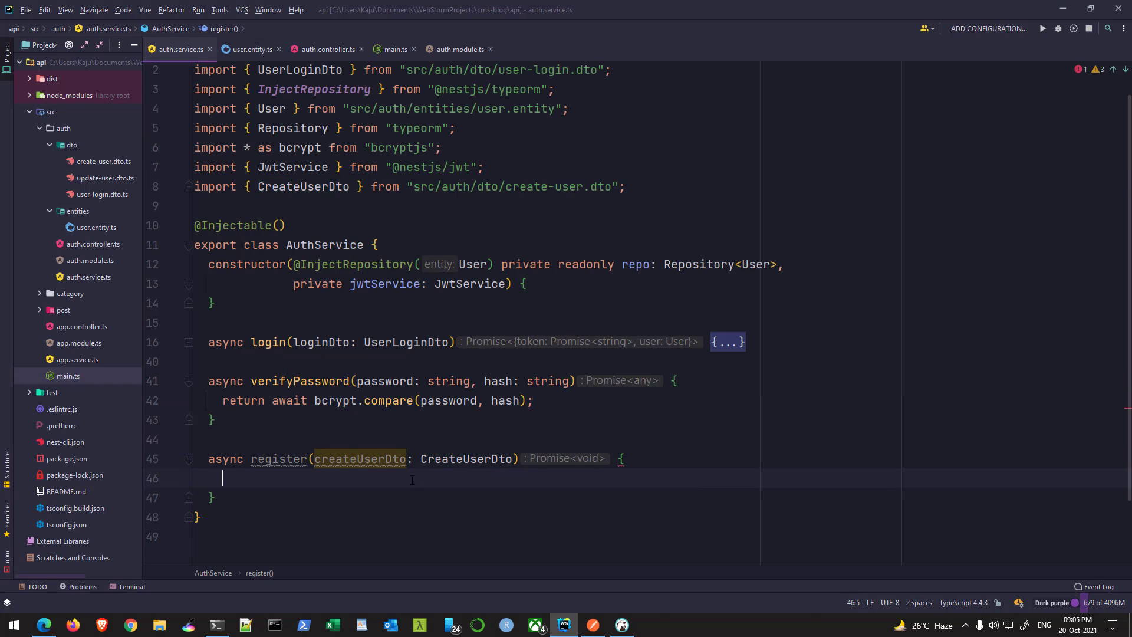
text(const )
text({first} )
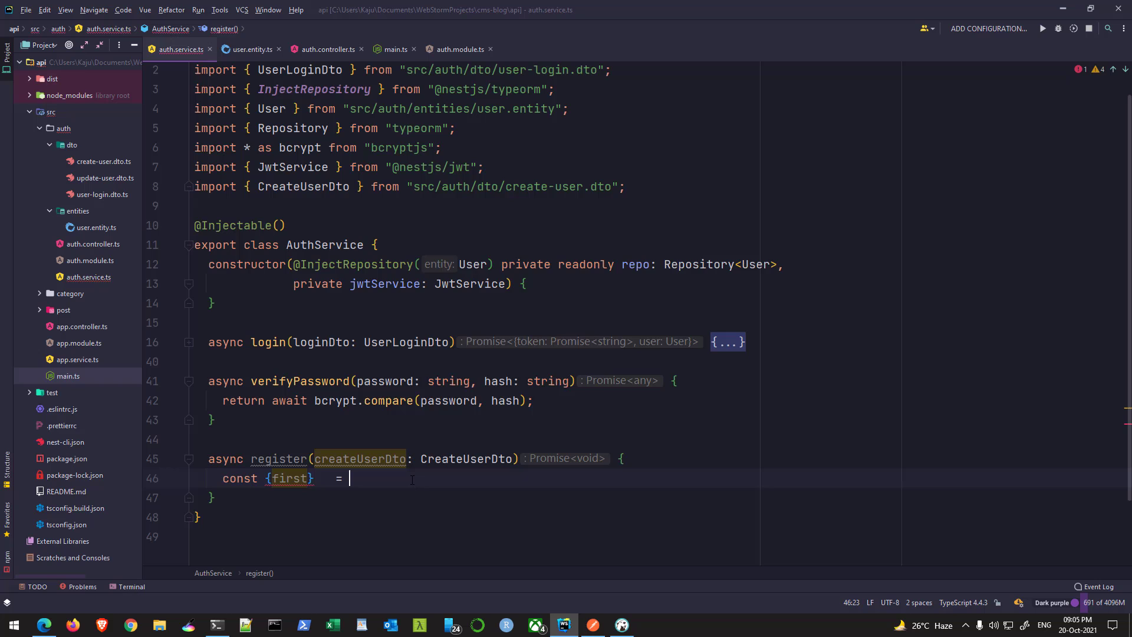
text(  = createUser)
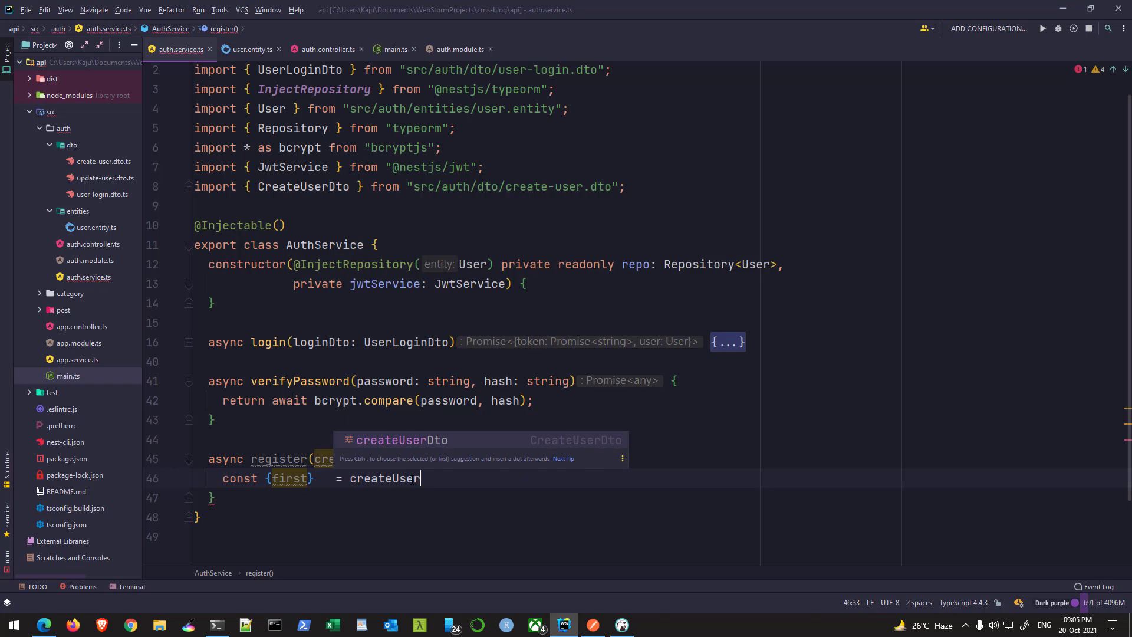
key(Tab)
text(;)
key(Left)
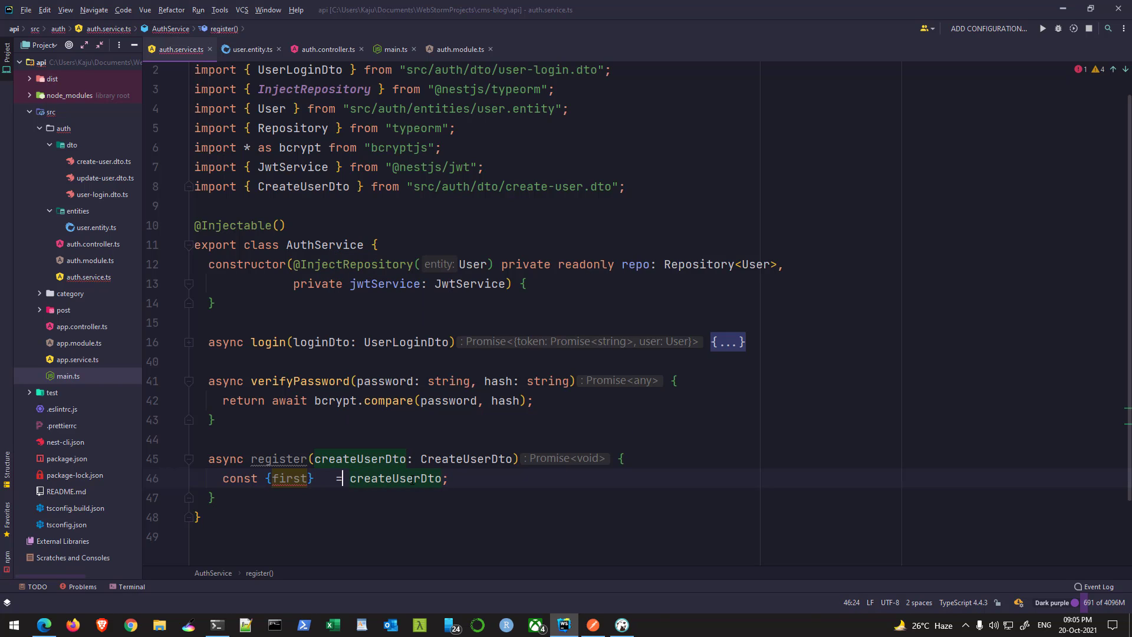
key(Left)
key(Left)
key(Left)
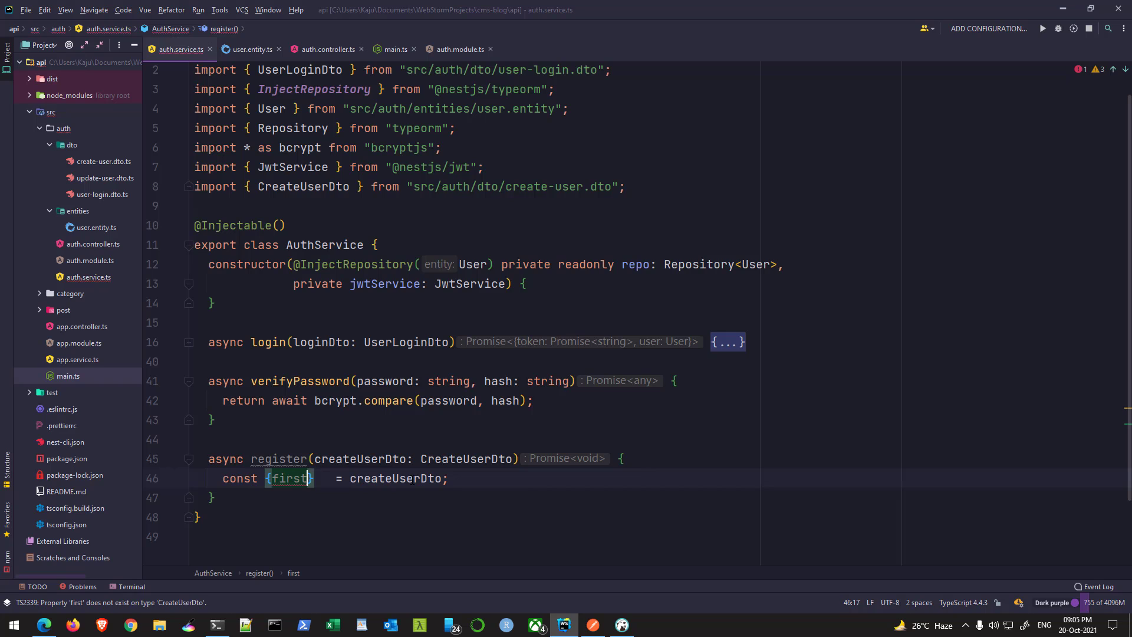
text(n)
key(Tab)
text(,)
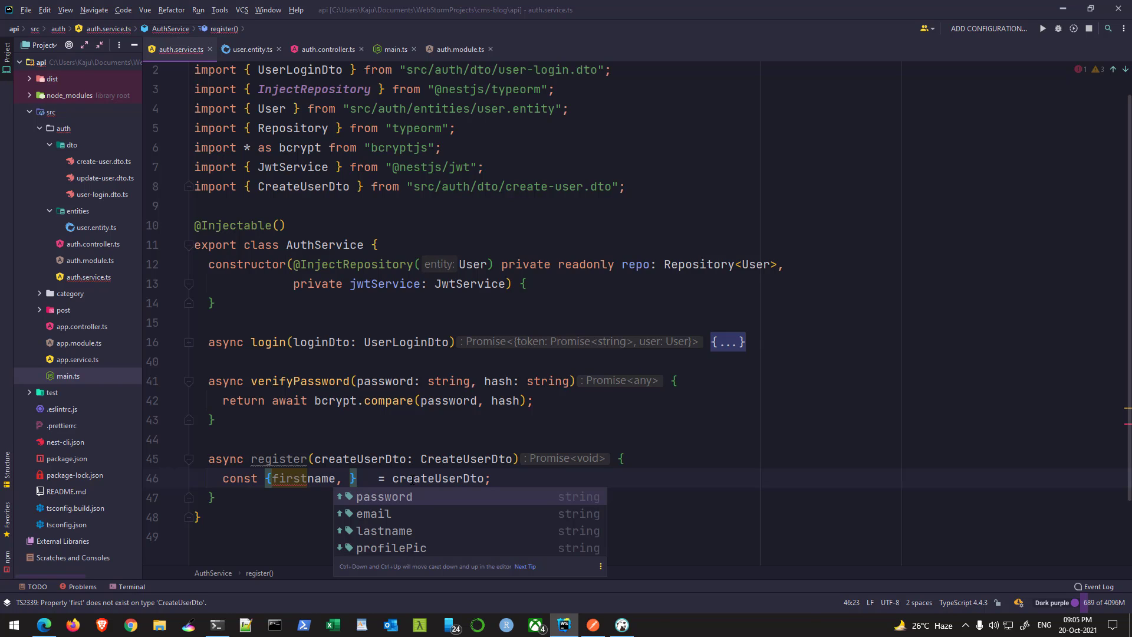
key(BackSpace)
key(BackSpace)
key(BackSpace)
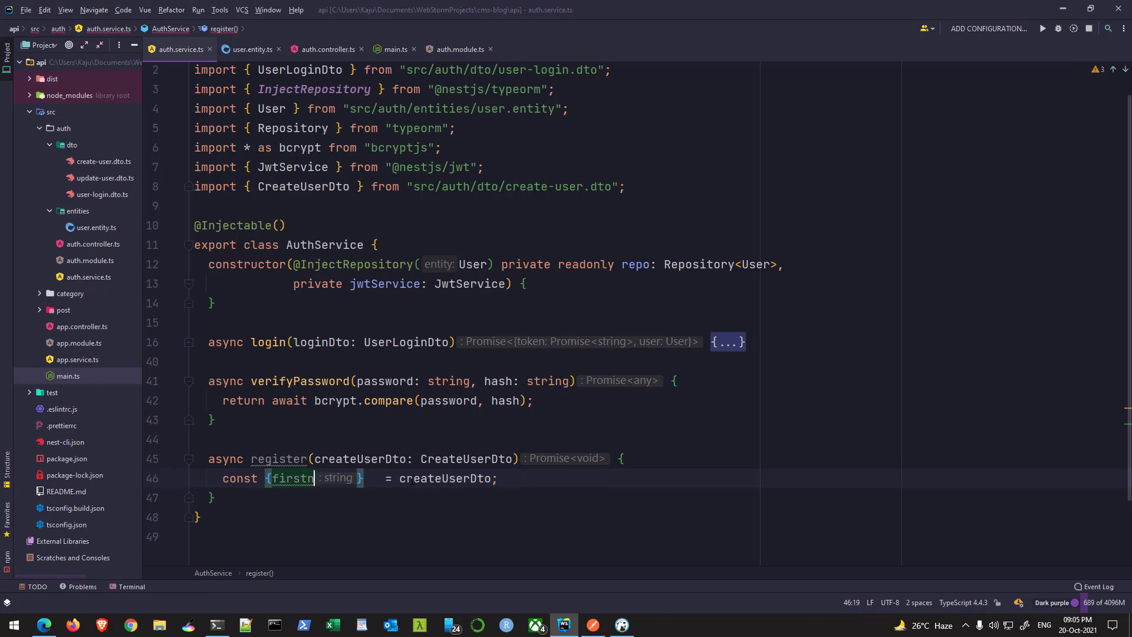
key(BackSpace)
key(BackSpace)
key(BackSpace)
key(BackSpace)
key(BackSpace)
key(BackSpace)
text(ema)
key(Tab)
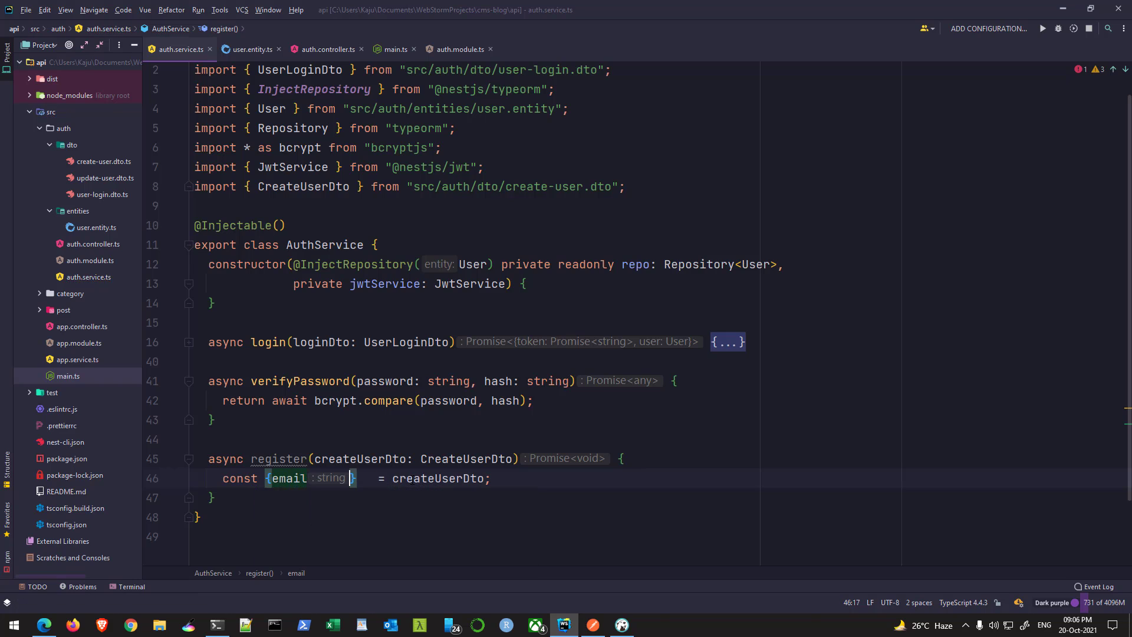
key(End)
key(Return)
key(Return)
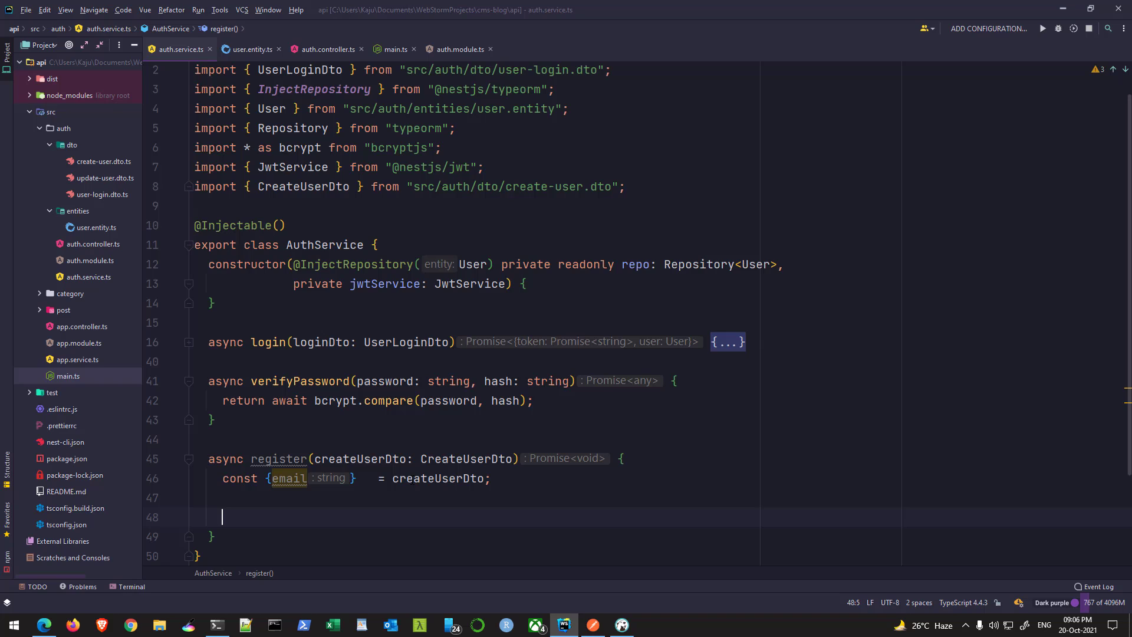
text(const)
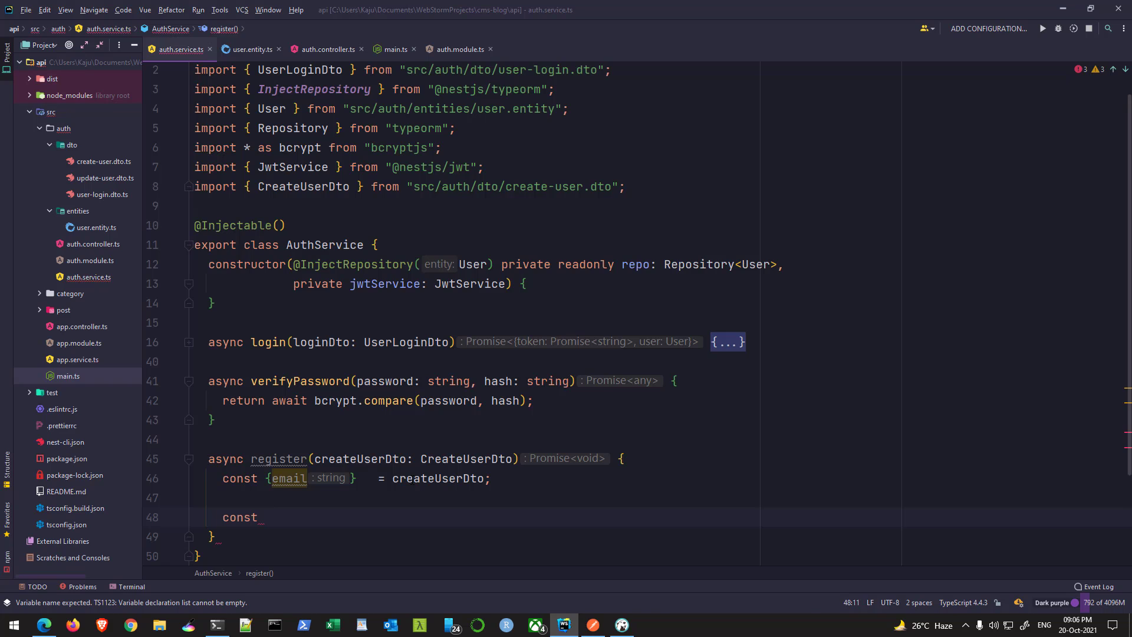
text(checkForuser)
Step: Add 'const checkForUser = await this.repo.findOne({email});' to register()
key(BackSpace)
key(BackSpace)
key(BackSpace)
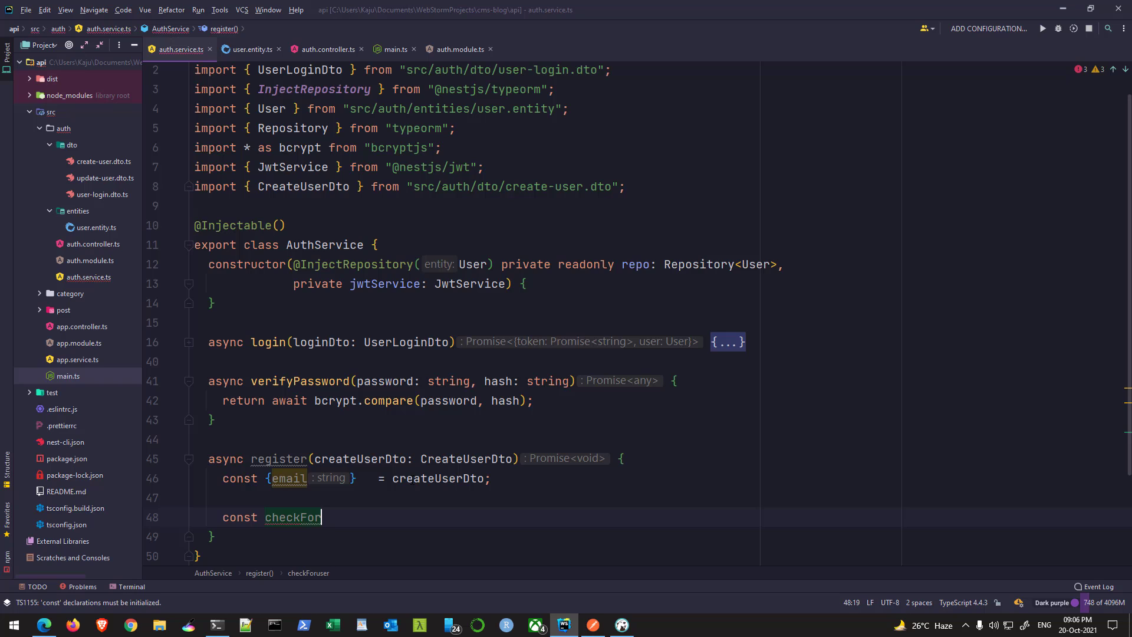
text(user)
key(BackSpace)
key(BackSpace)
key(BackSpace)
text(User)
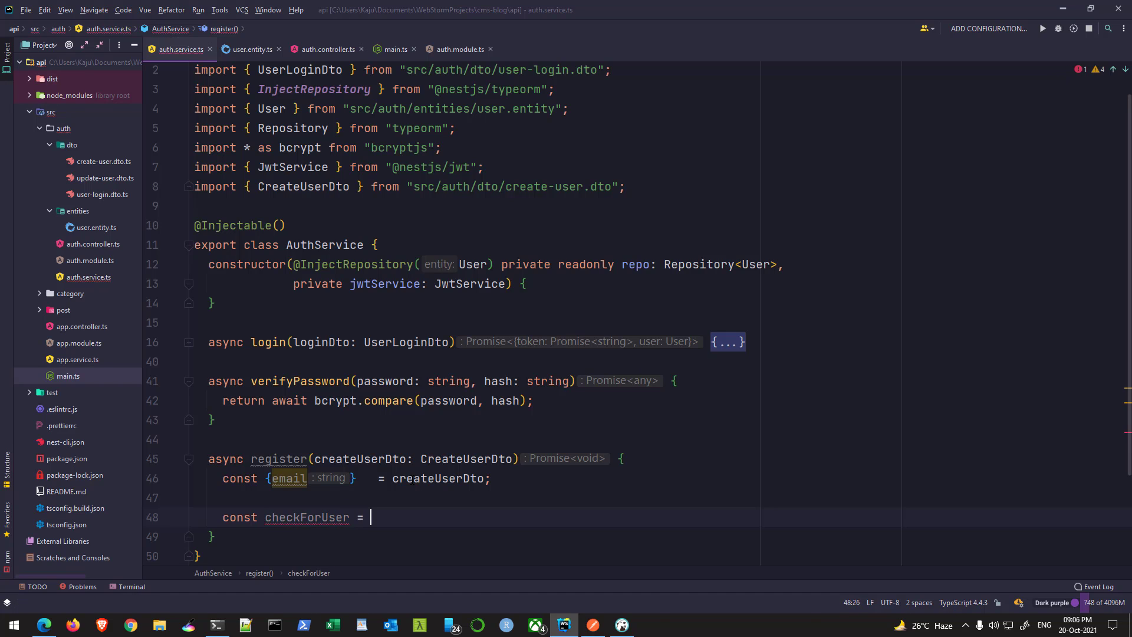
text( = await this.)
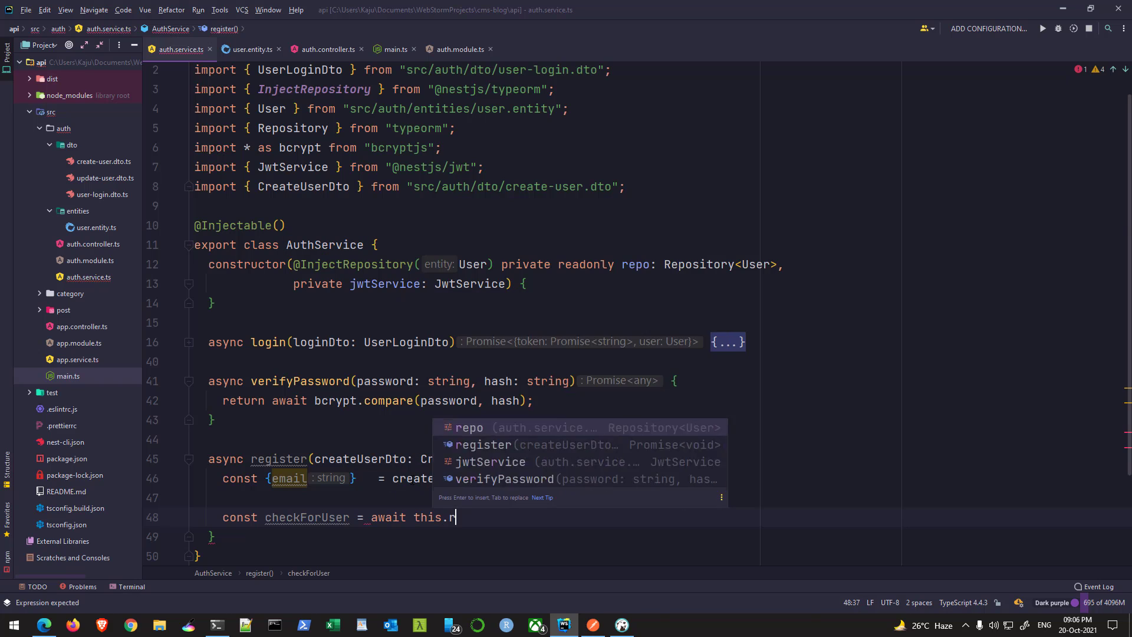
text(repo.findON)
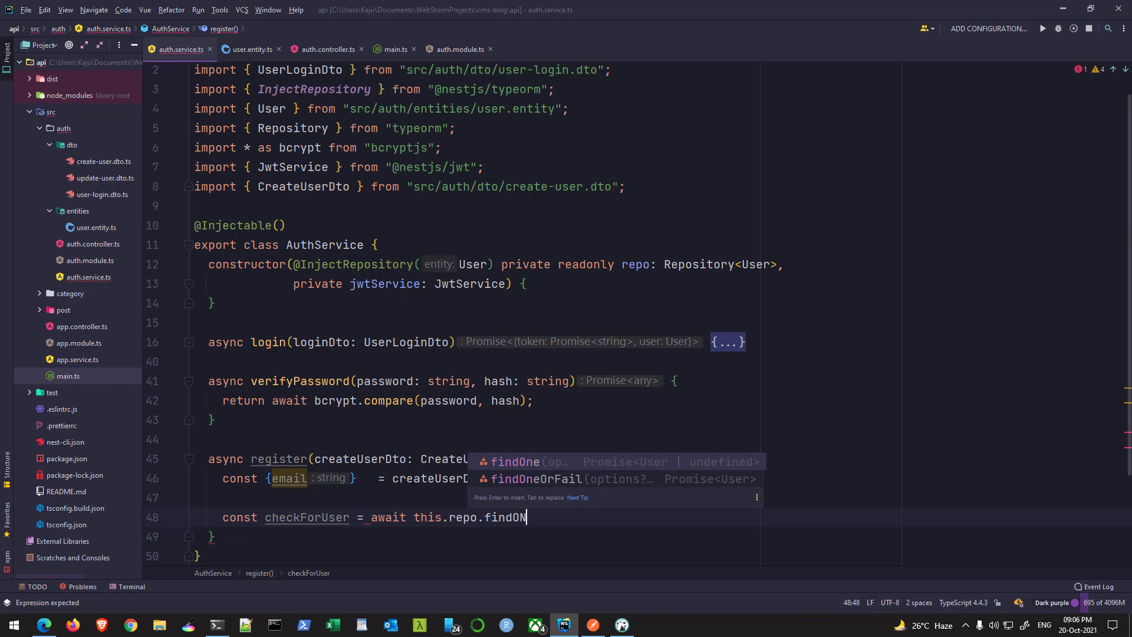
key(Return)
text({)
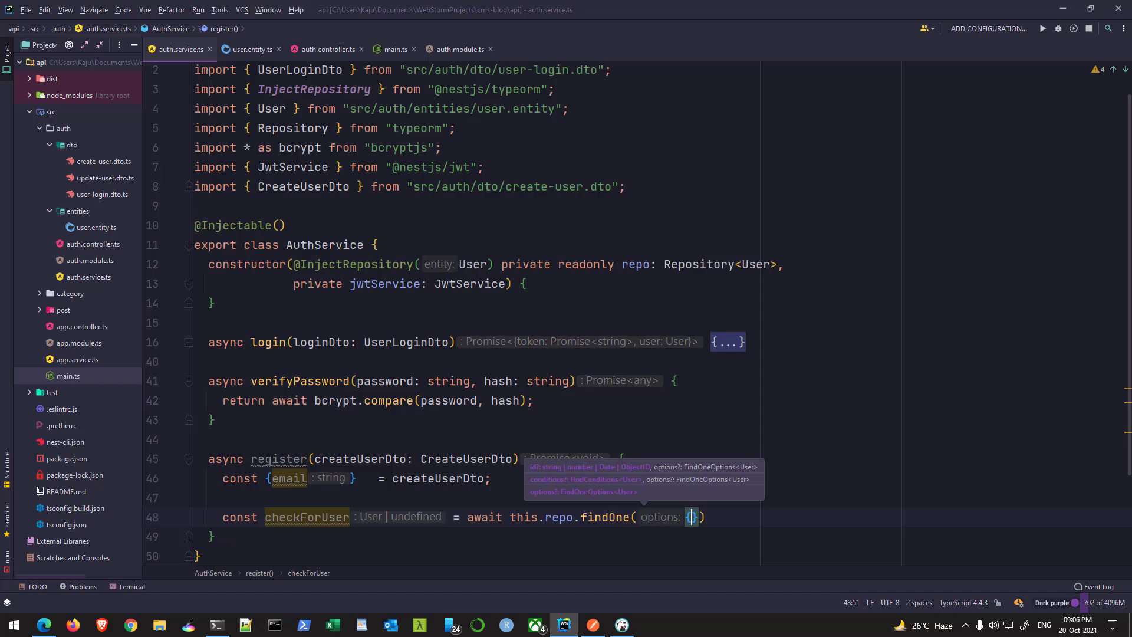
text(email)
key(End)
text(;)
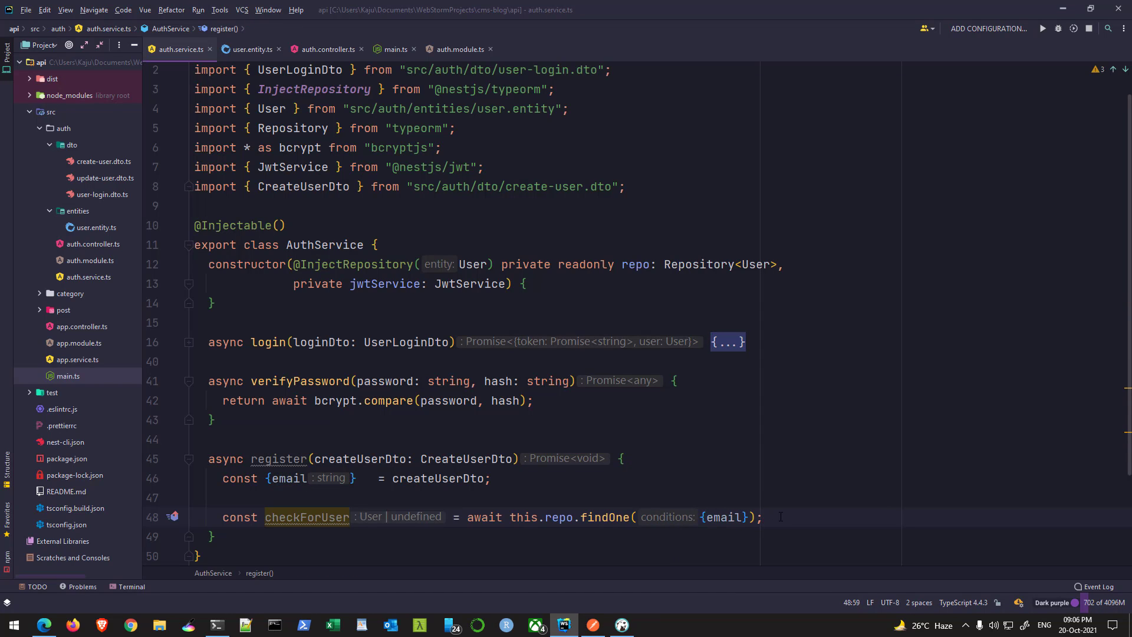
key(Return)
key(Return)
text(if )
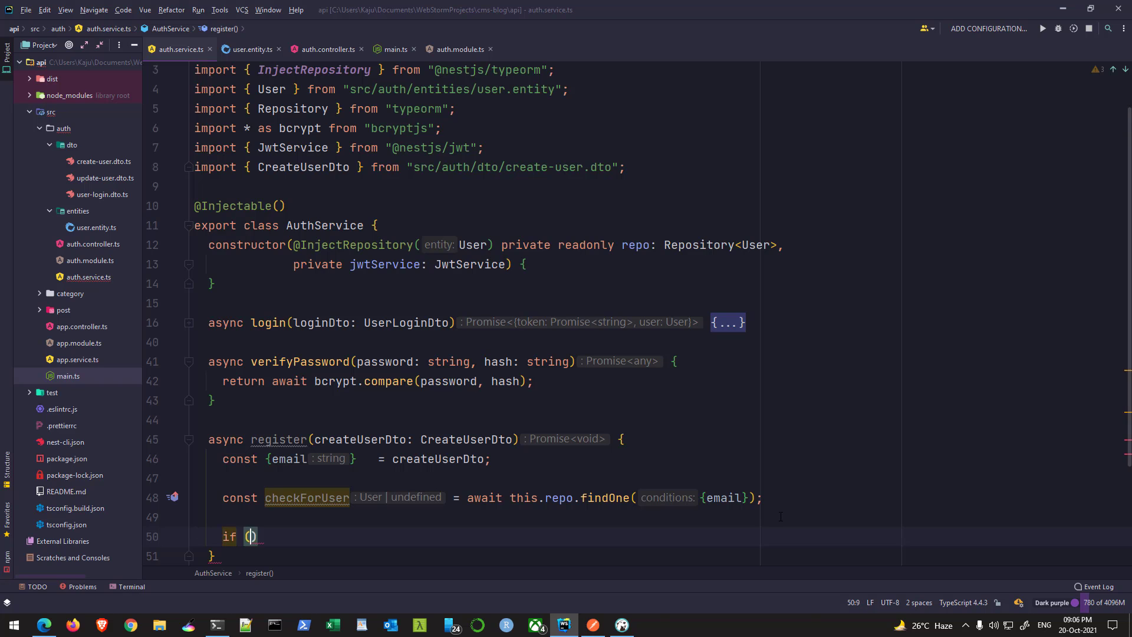
text((che)
Step: Throw BadRequestException 'Email is already chosen' when checkForUser exists, else continue
key(Return)
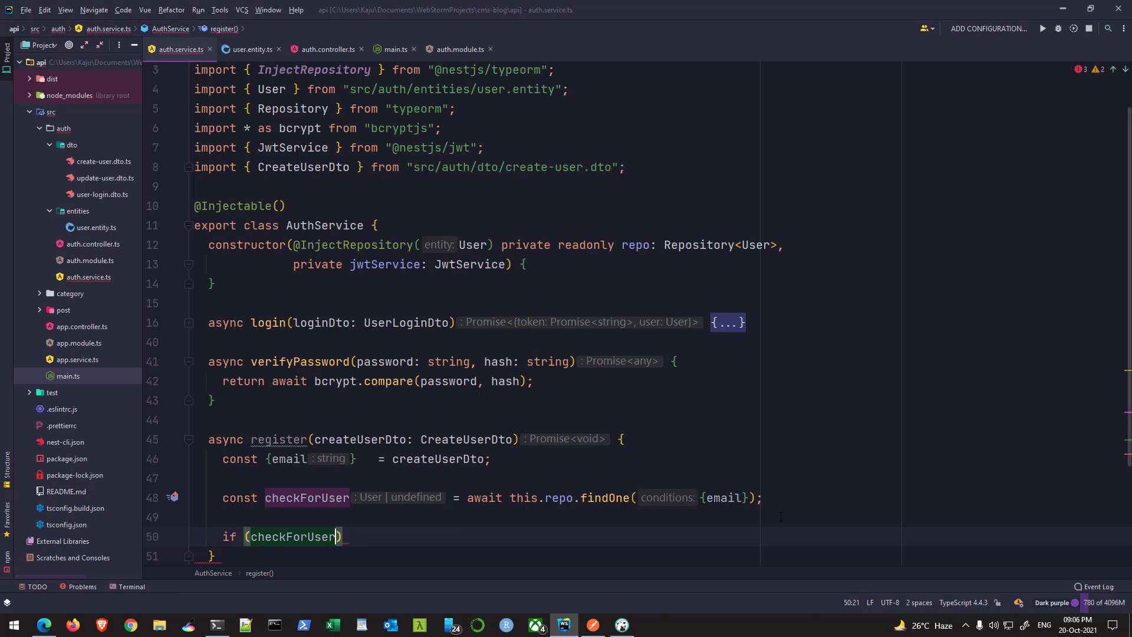
key(End)
text({)
key(Return)
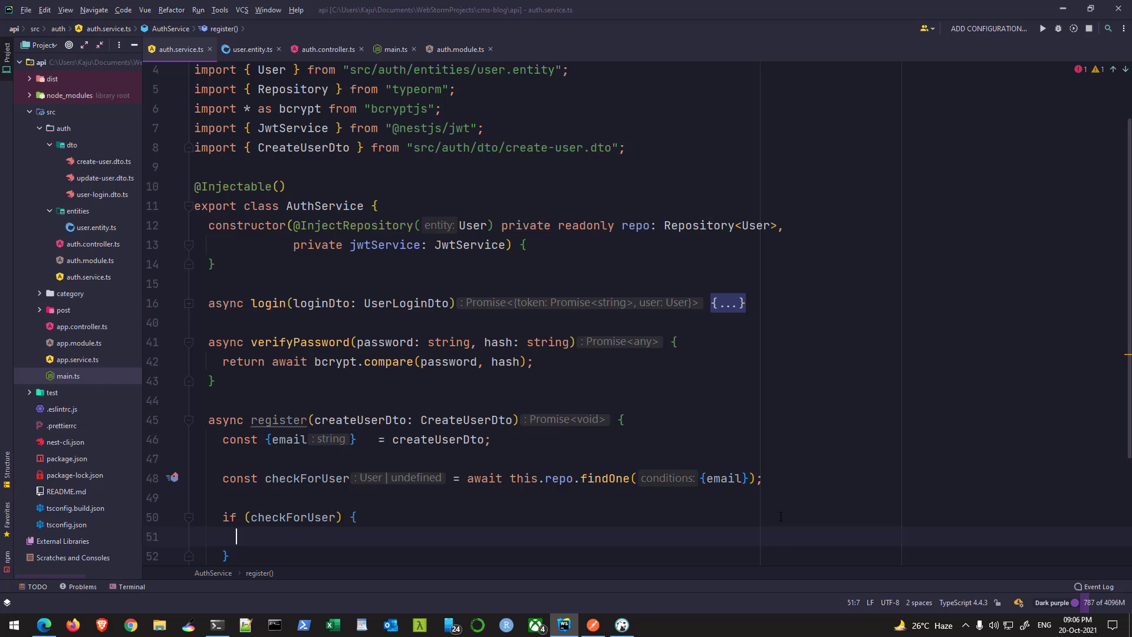
text(throw )
text(new BadRe)
key(Return)
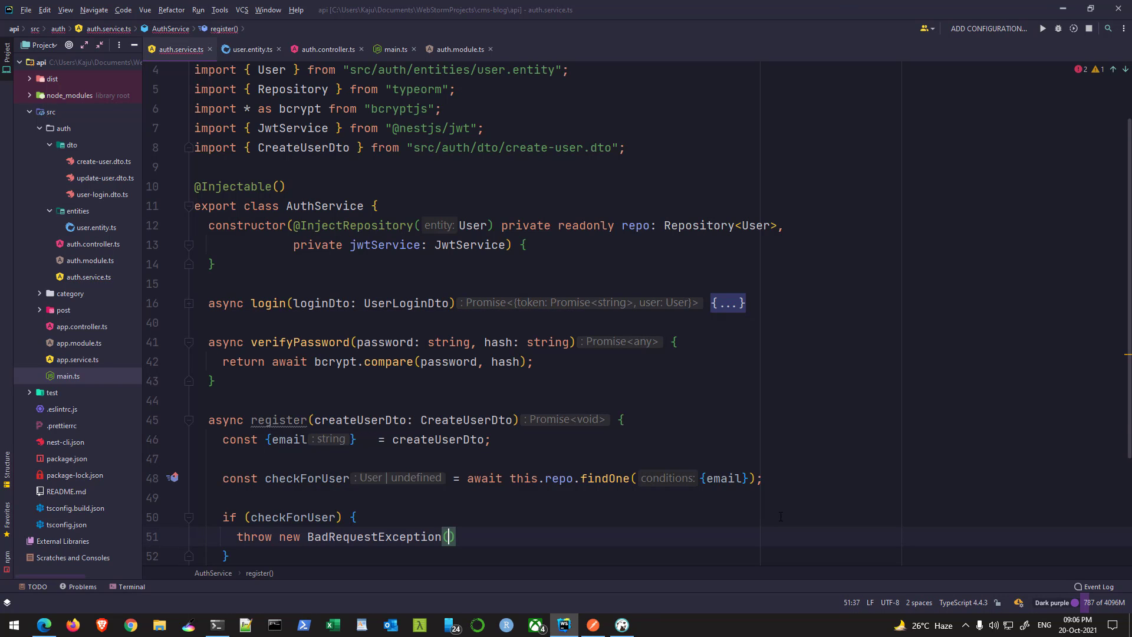
text(('Email )
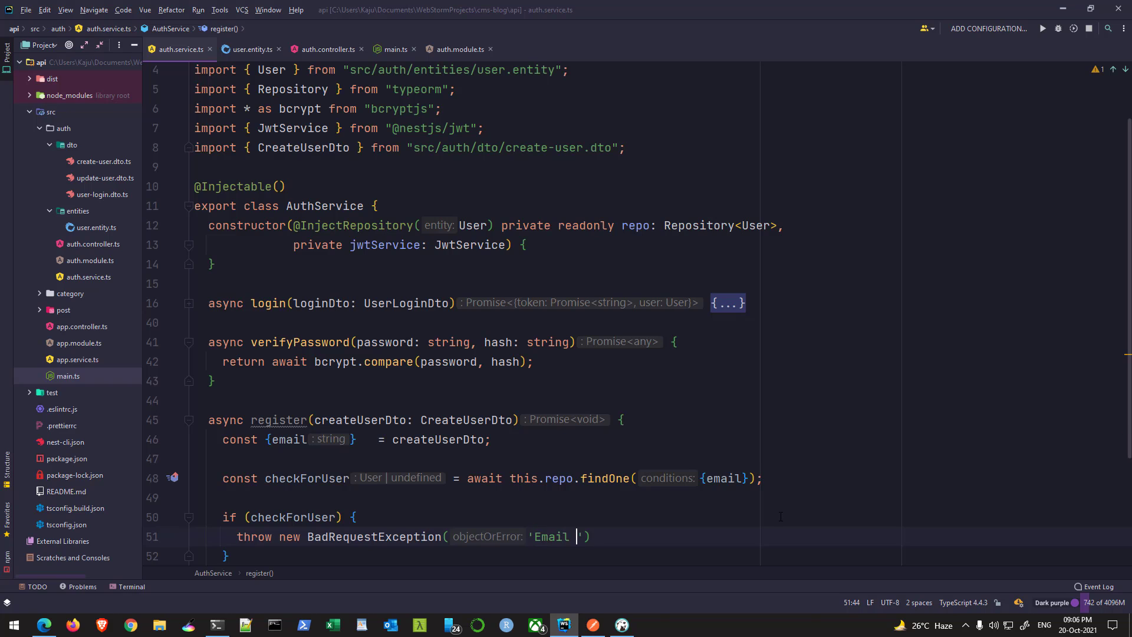
text(is already chose)
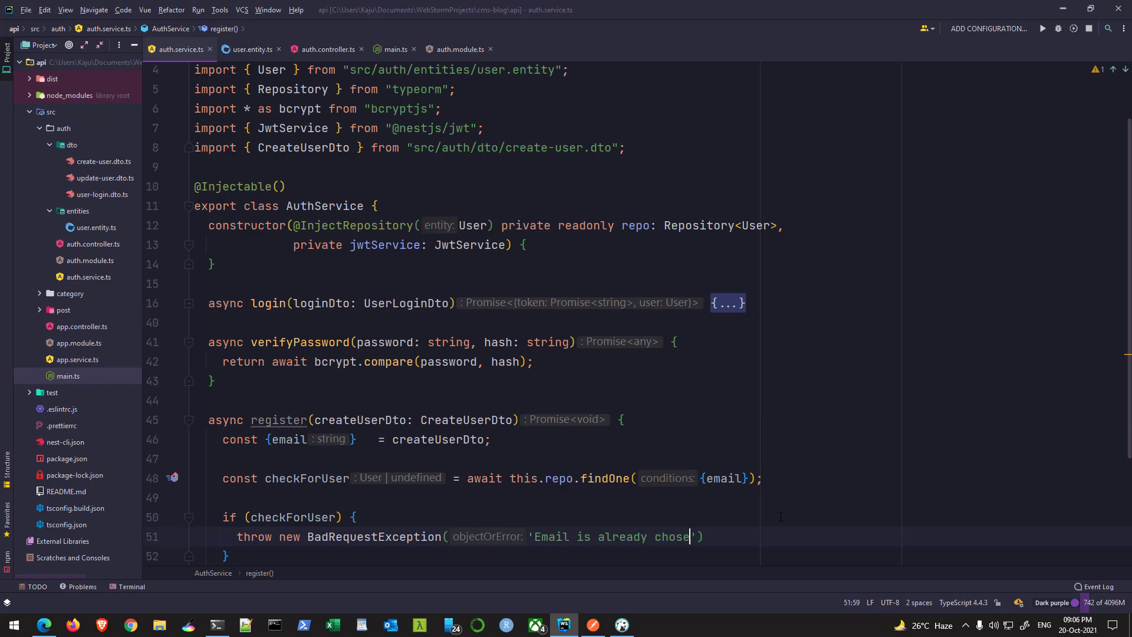
text(n, please choose)
text( a new one)
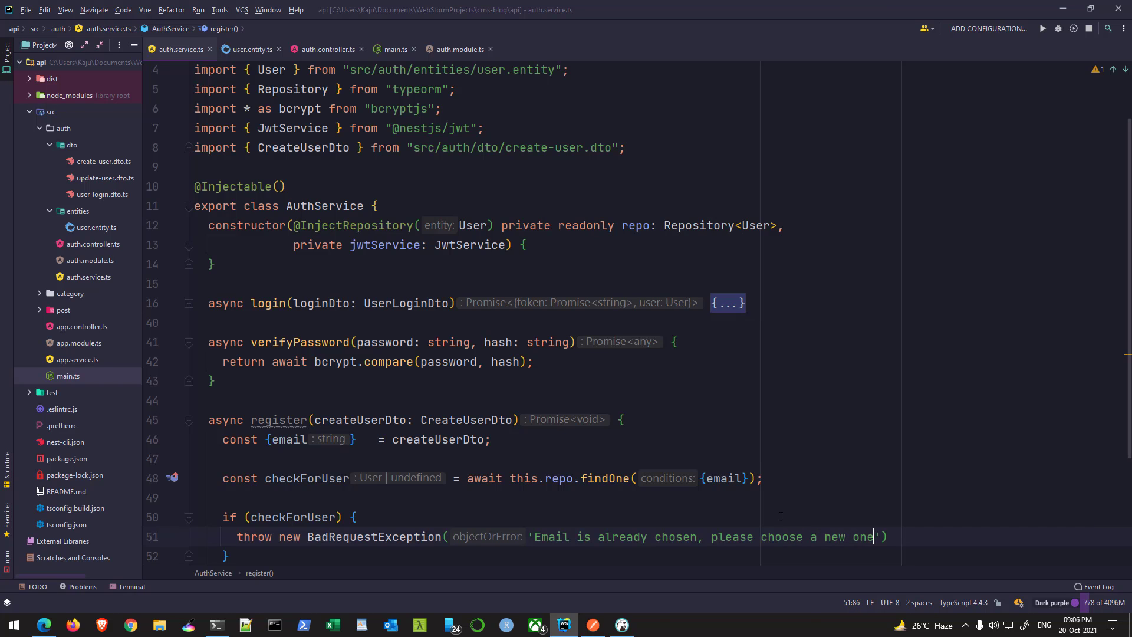
key(End)
text(;)
key(Down)
text(else {)
Step: Add 'const user = new User();' inside register's else branch
key(Return)
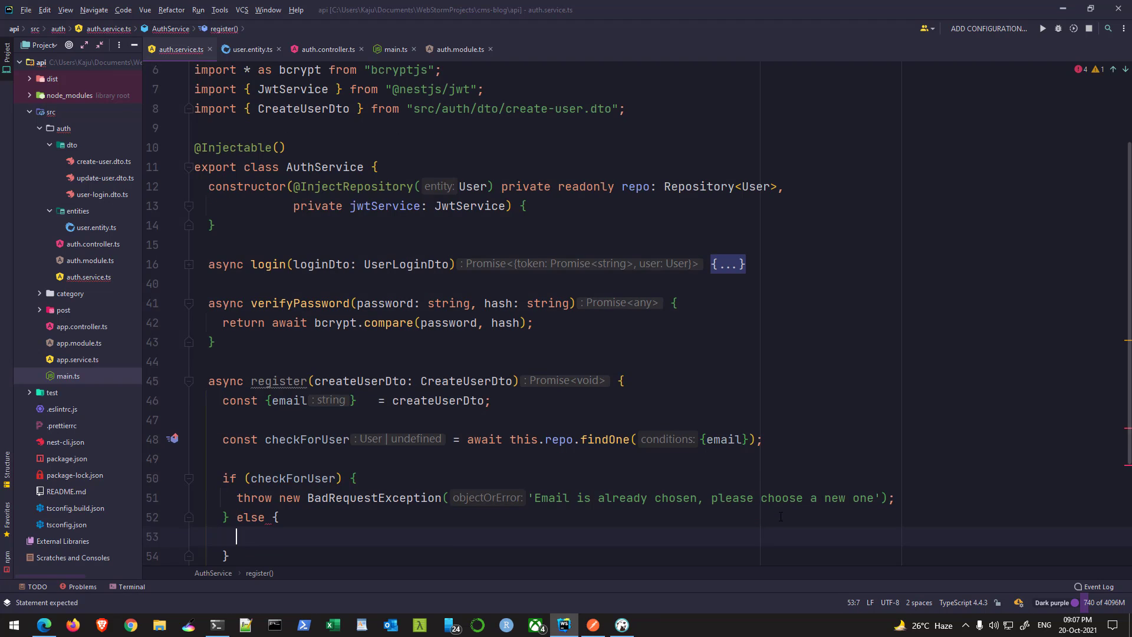
scroll(429, 386, down, 3)
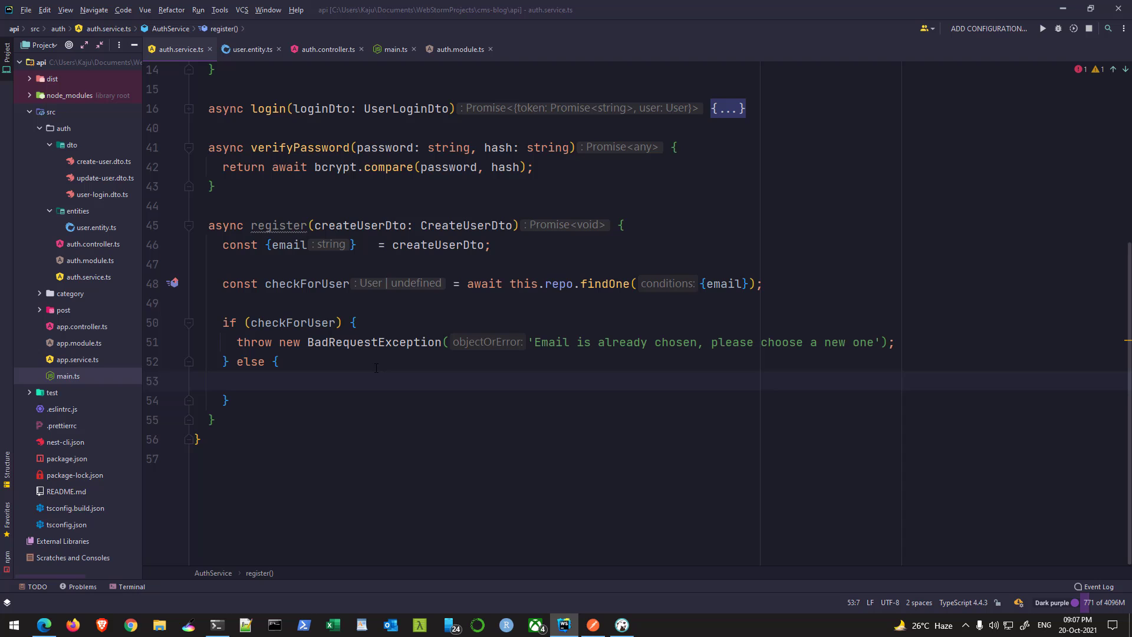
text(const user)
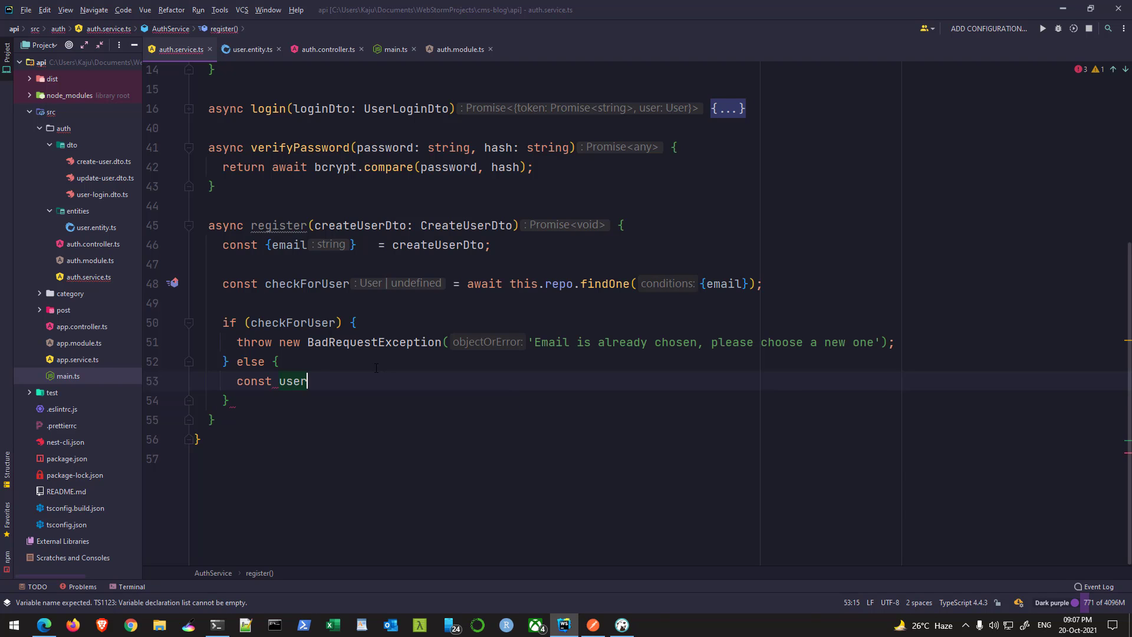
text( = new Us)
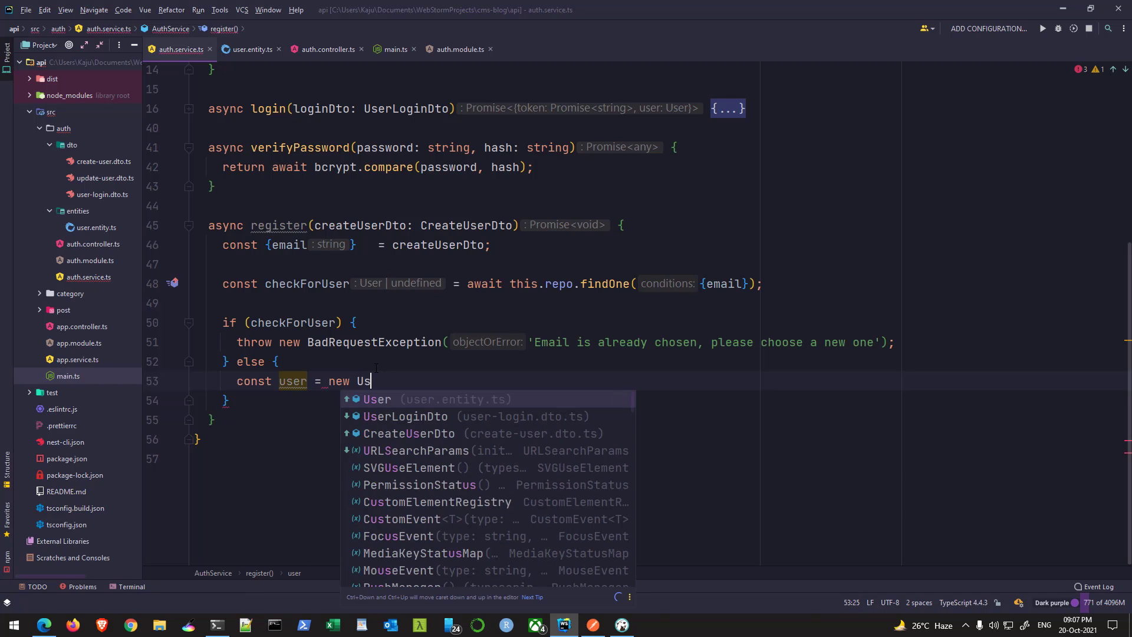
text(er();)
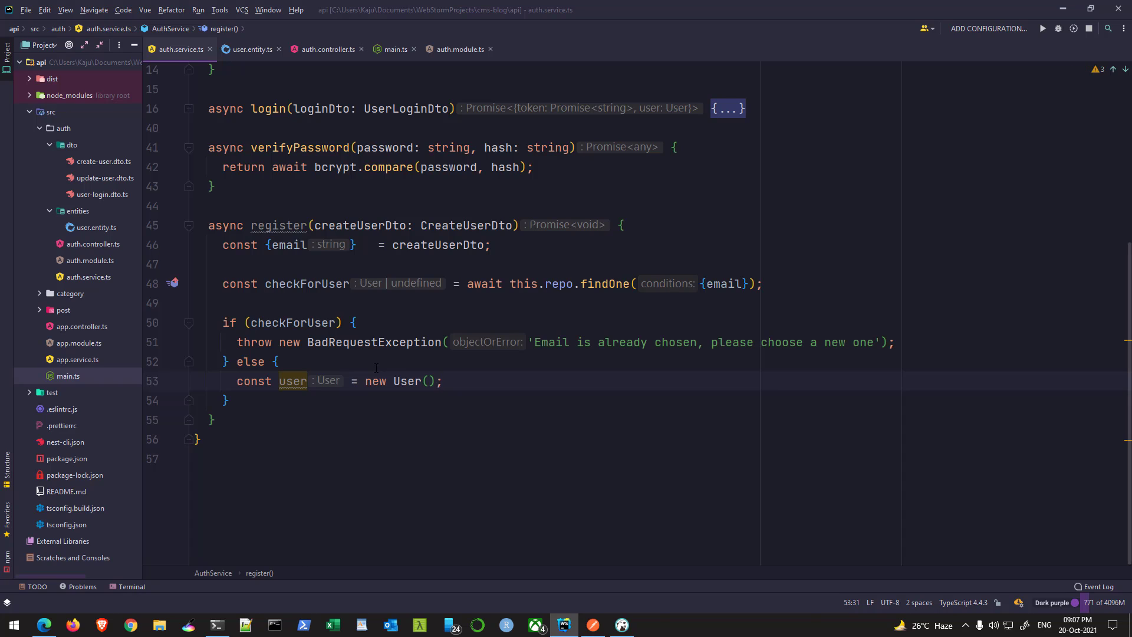
drag(363, 380, 438, 381)
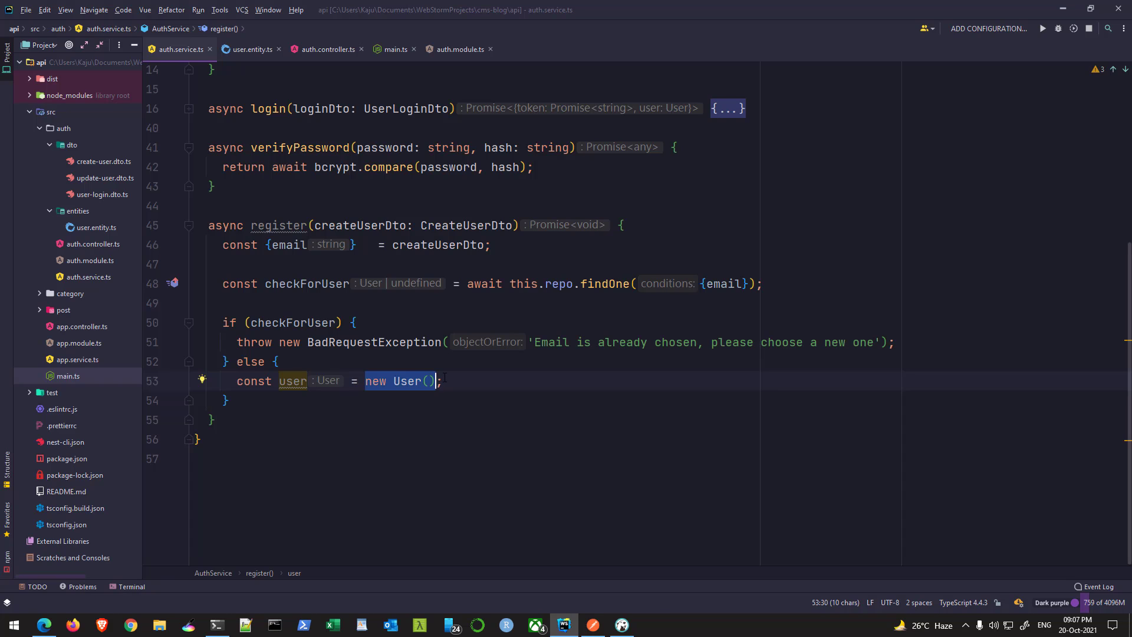
click(451, 381)
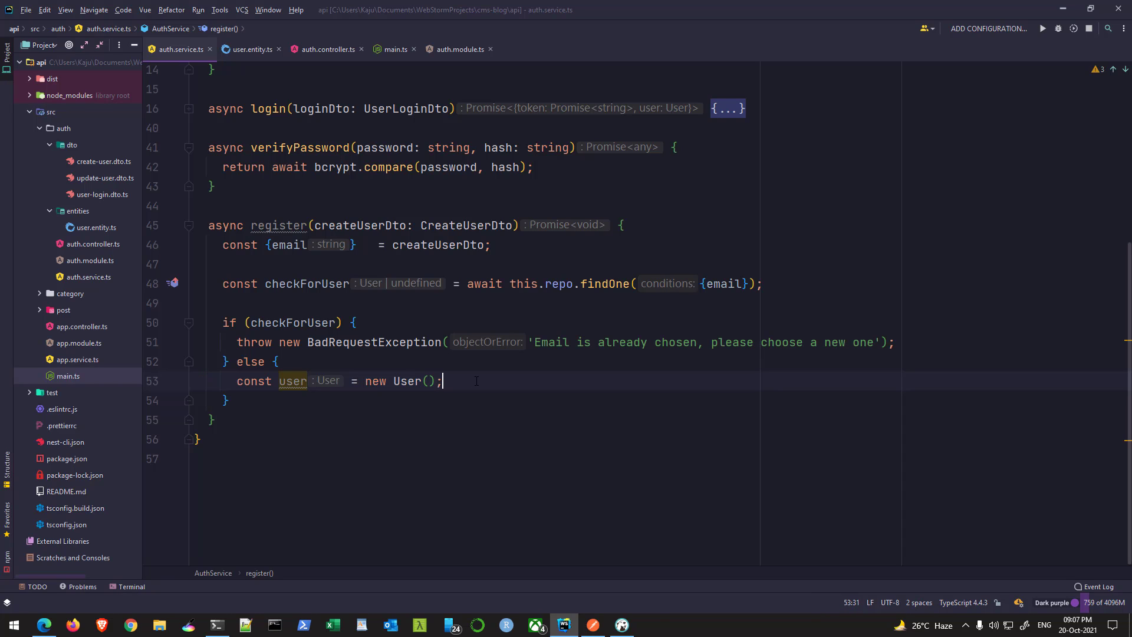
Step: Copy createUserDto into user and call this.repo.create(user), undoing a wrong createQueryBuilder completion
key(Return)
text(Ob)
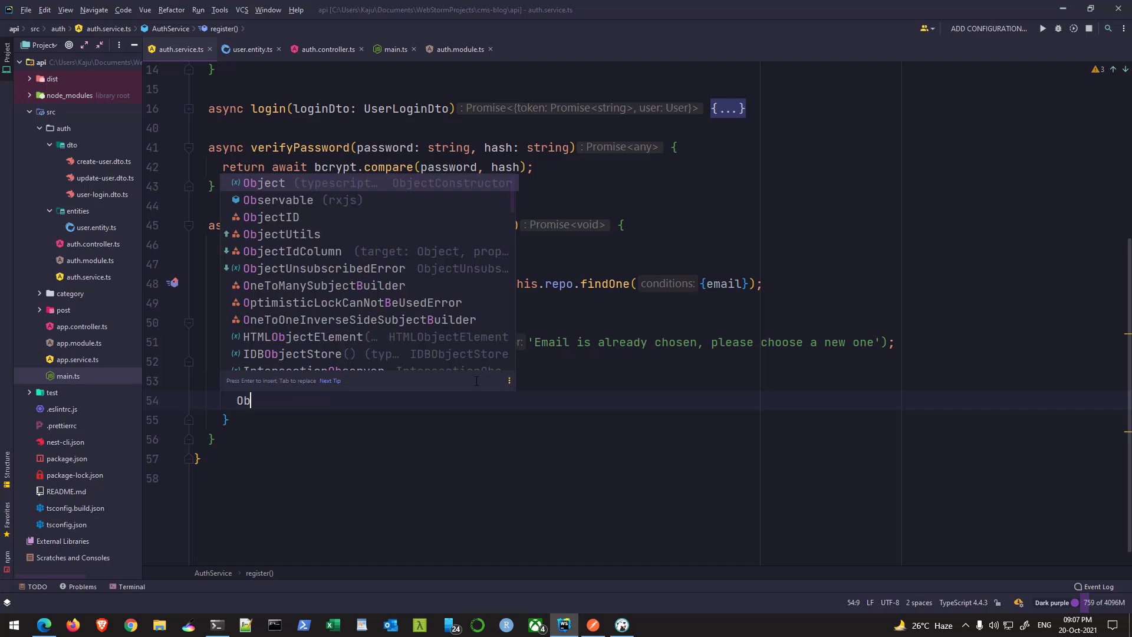
text(ject.assign()
text(user)
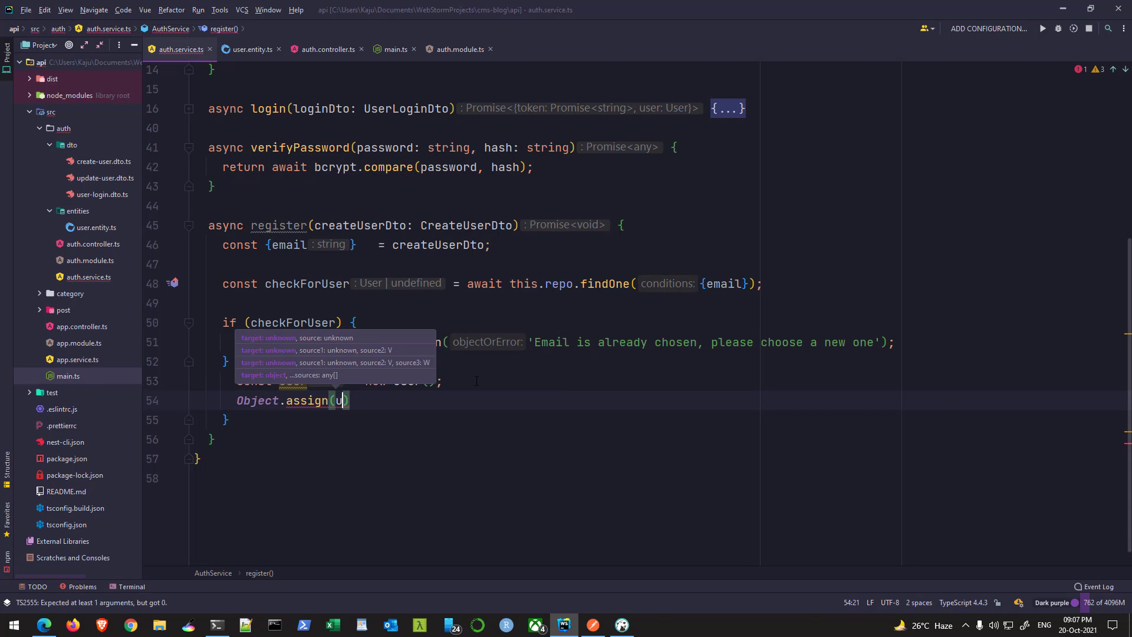
text(, )
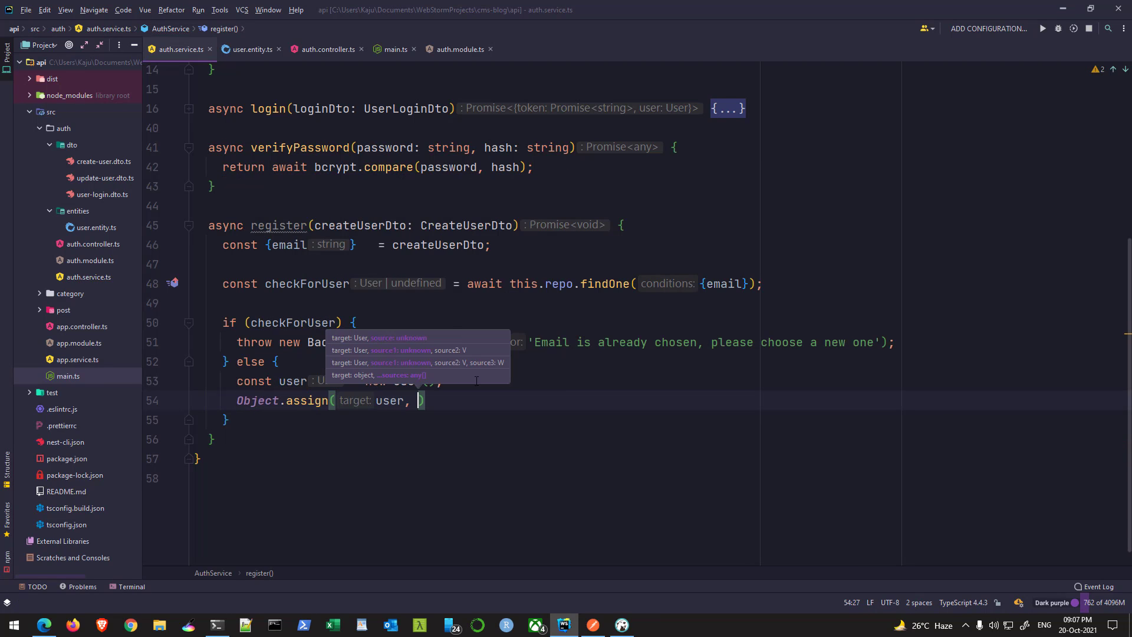
text(create)
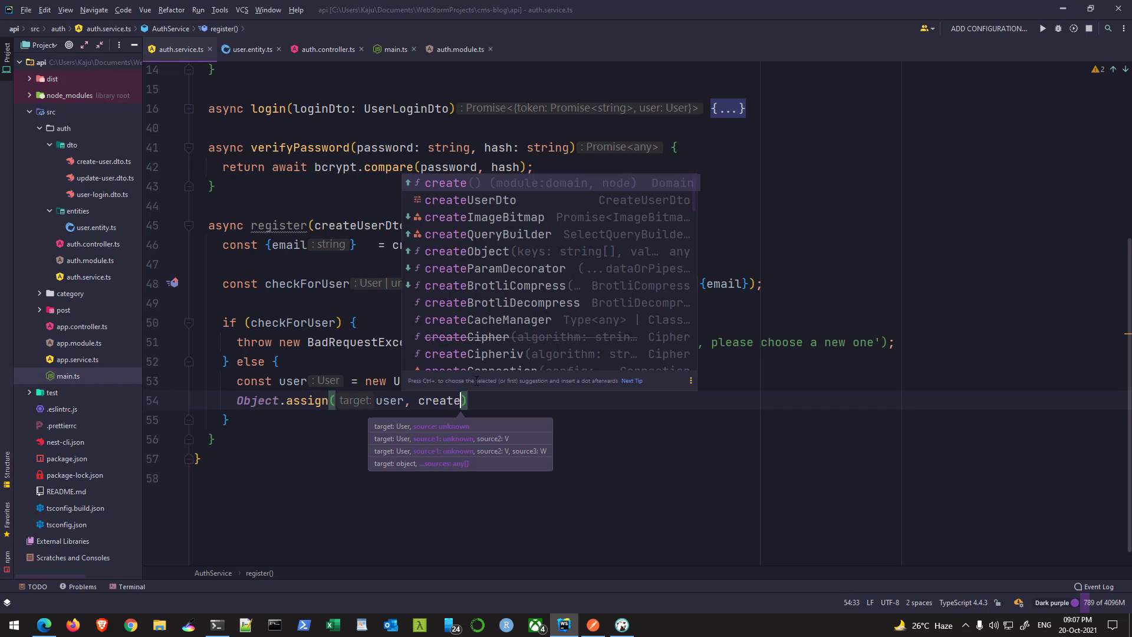
key(Down)
key(Return)
key(End)
text(;)
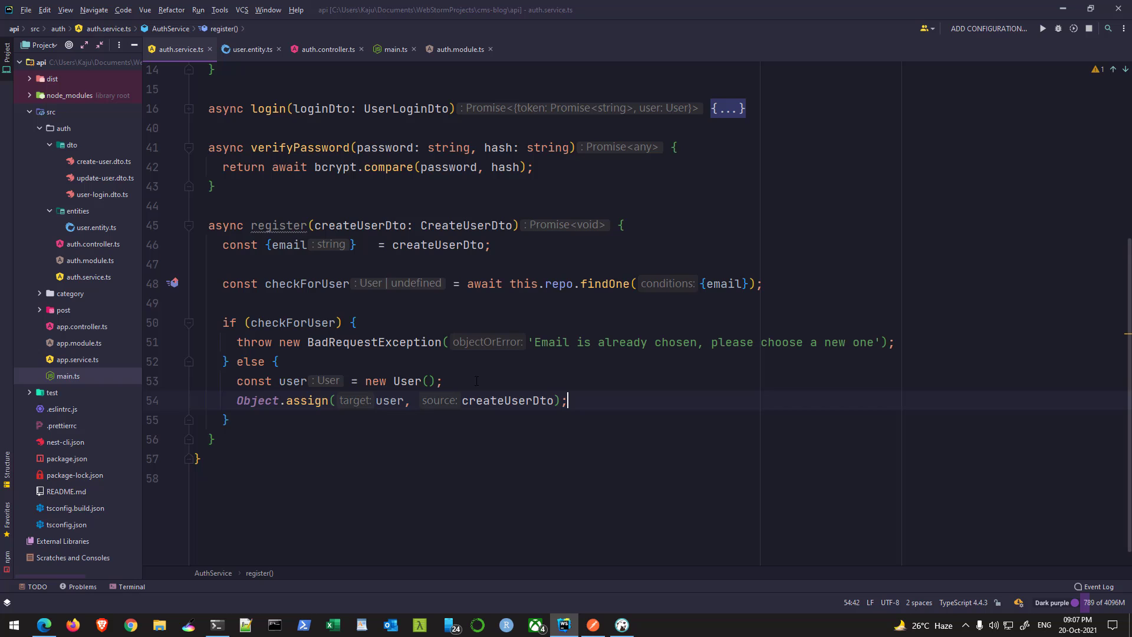
key(Return)
text(this.re)
key(Return)
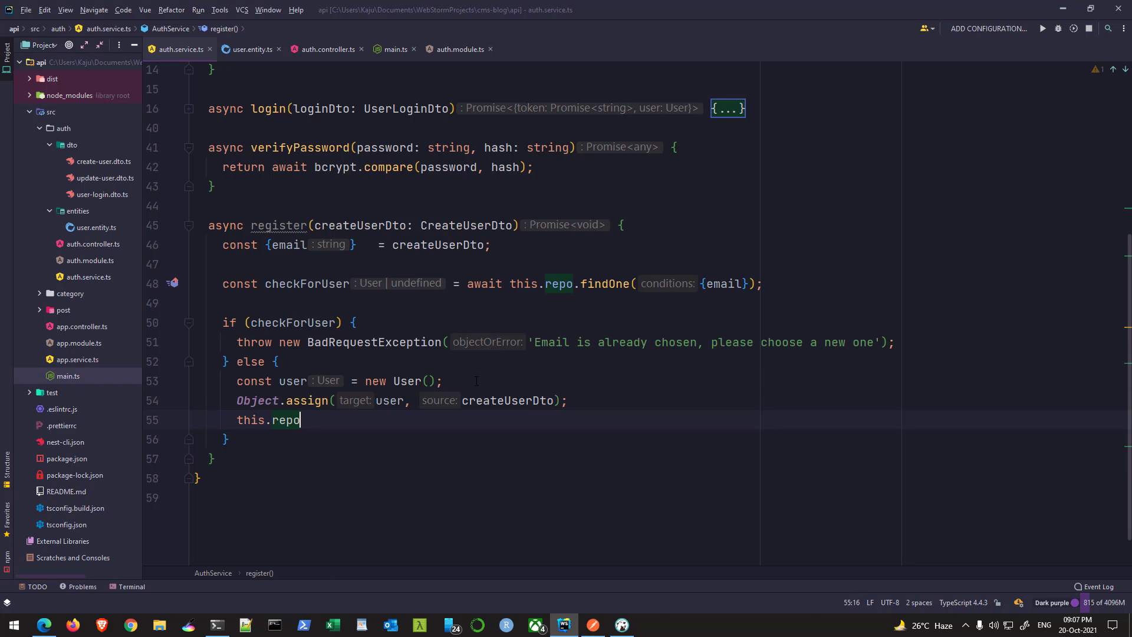
text(.cre)
key(Return)
key(ctrl+z)
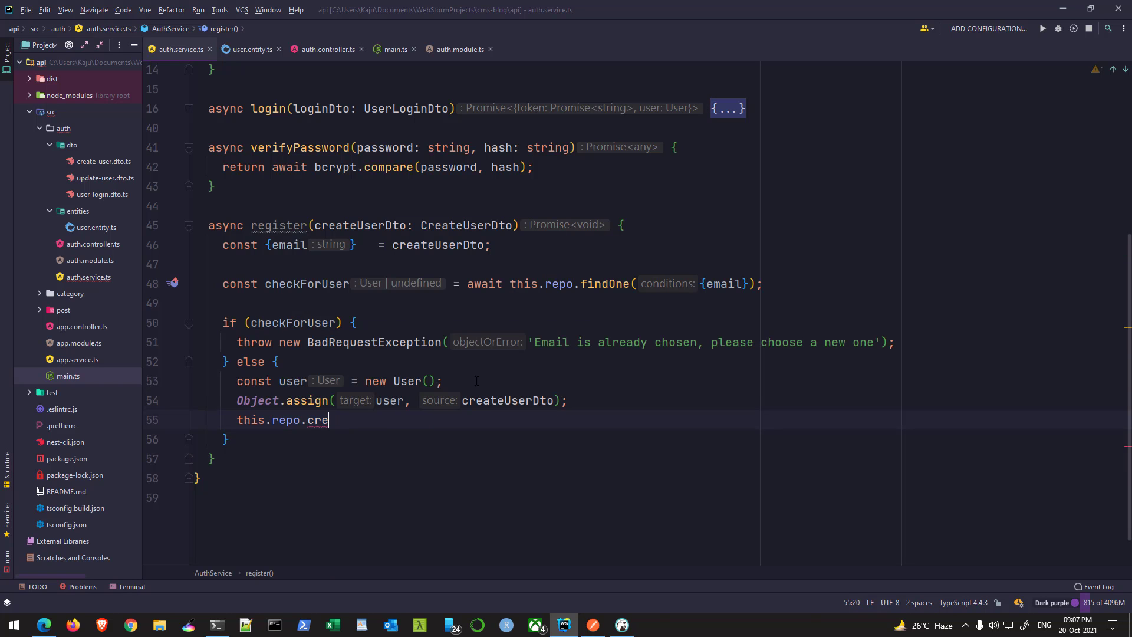
text(ate()
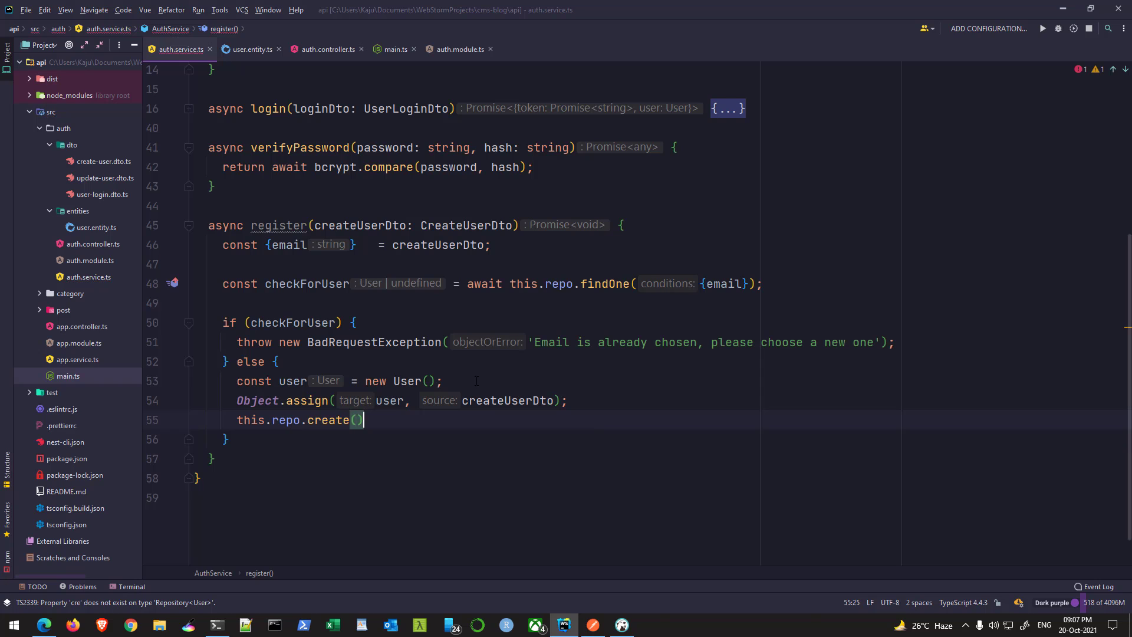
text(us)
key(Return)
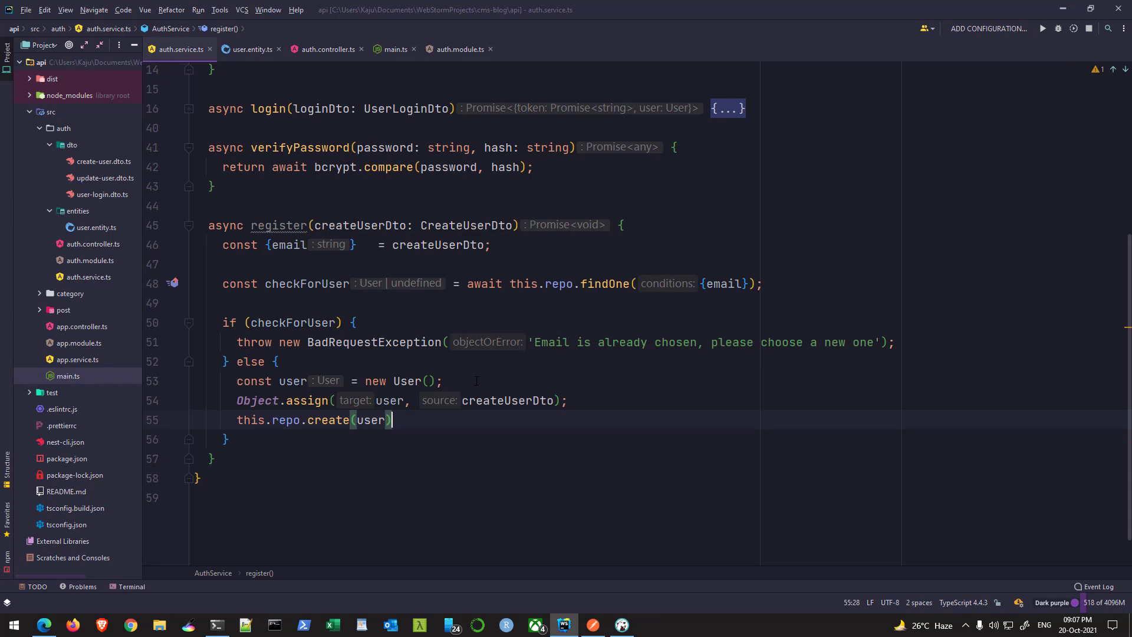
text(;)
Step: Add 'await this.repo.save(user);' below the create call
key(Return)
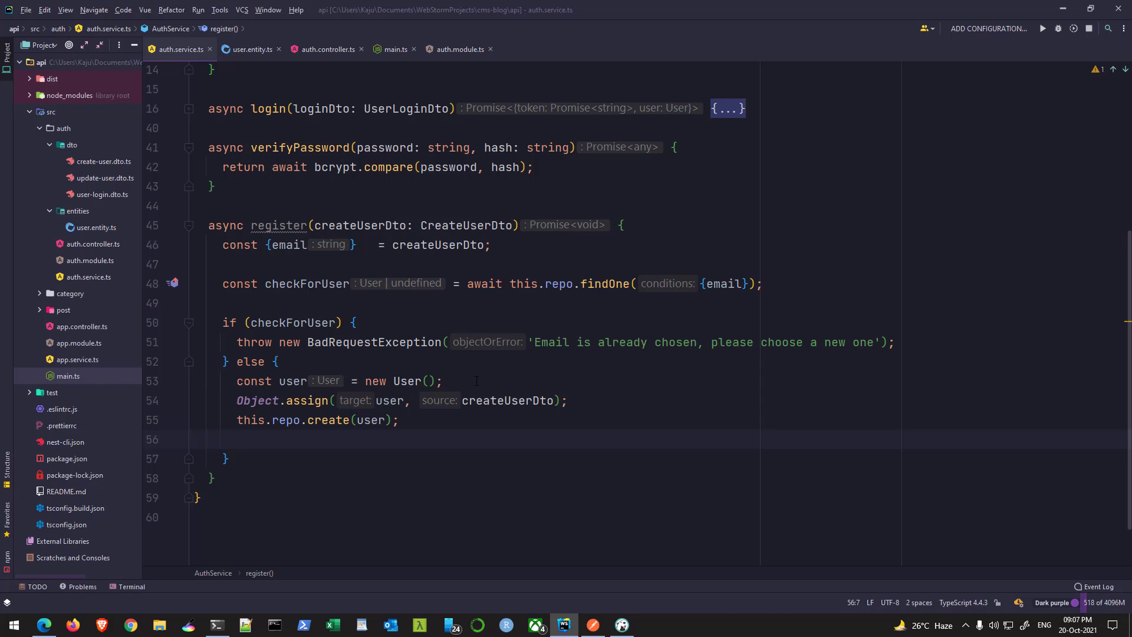
text(awa)
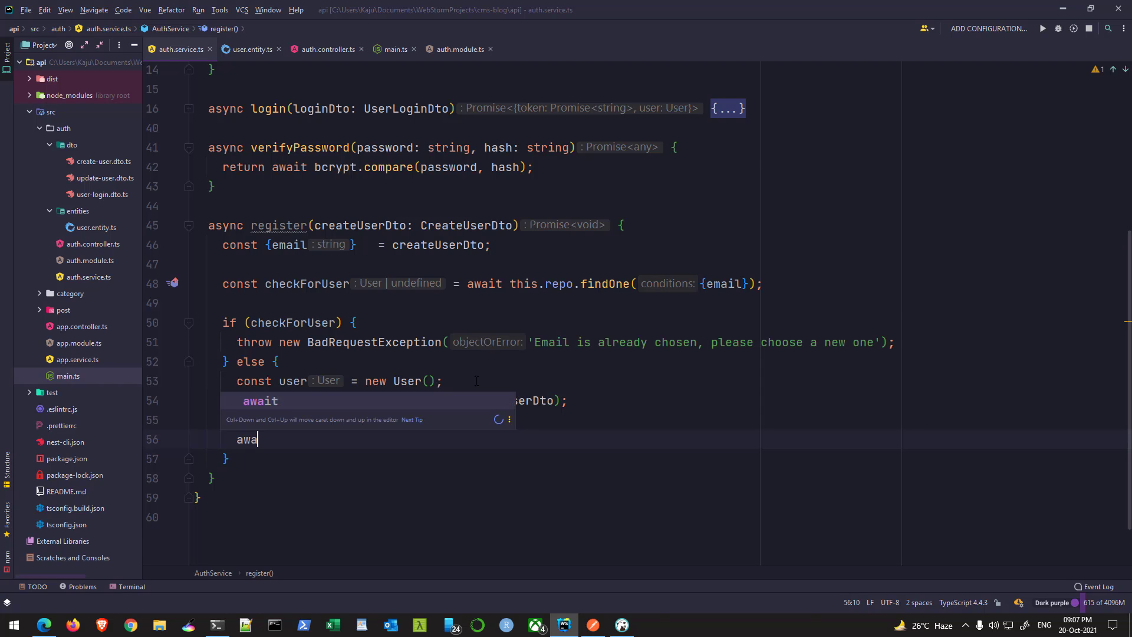
text(it this.repo)
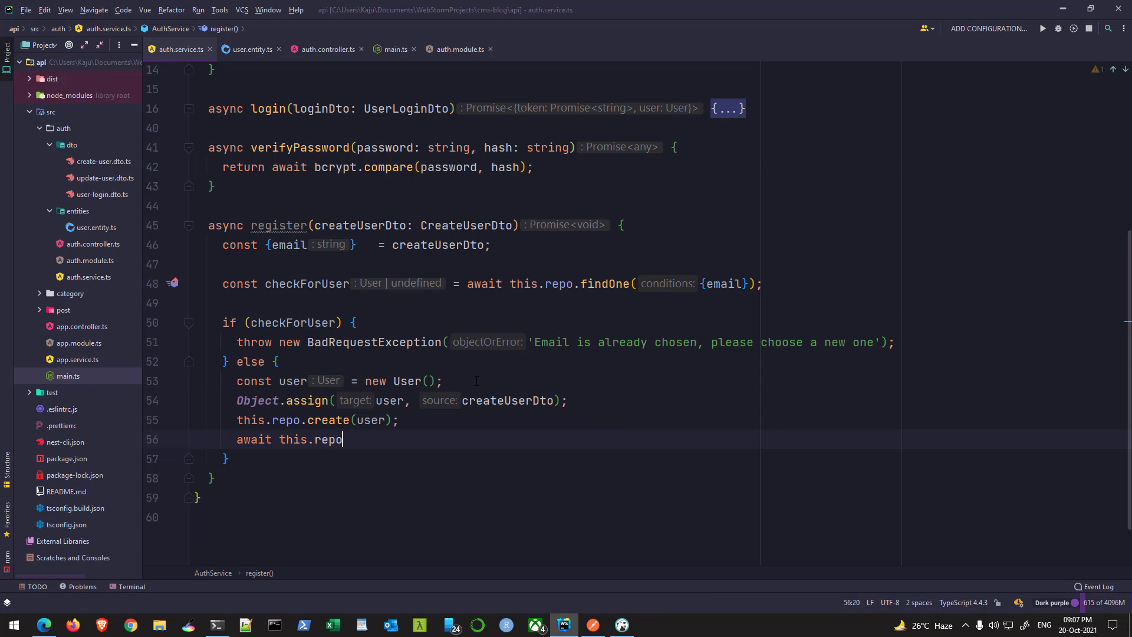
text(.sa)
key(Return)
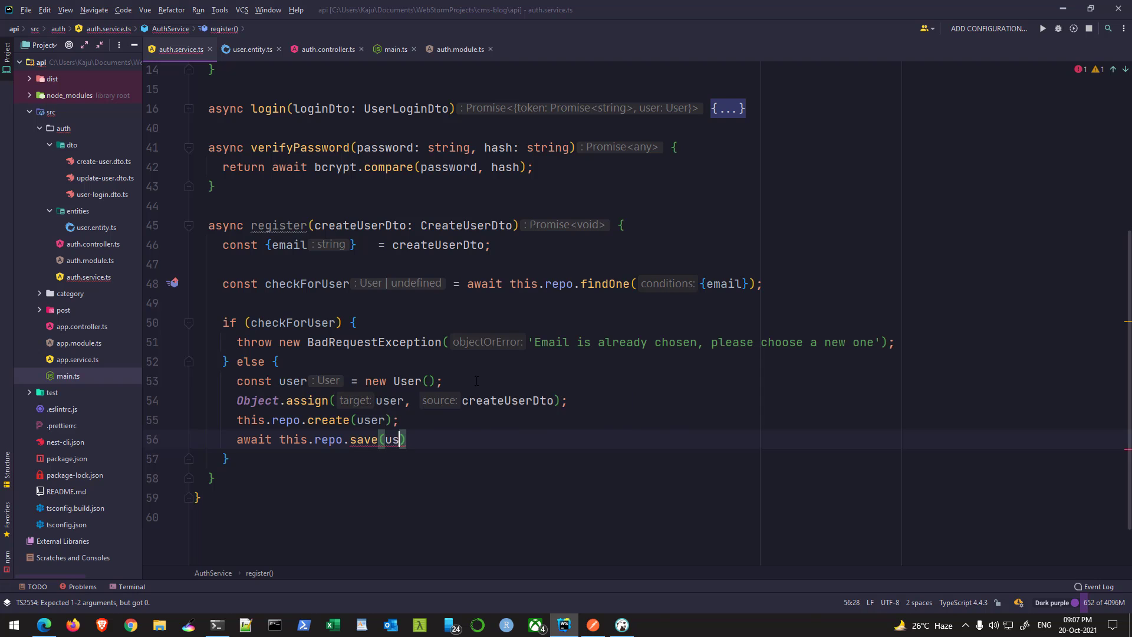
text(user)
key(End)
text(;)
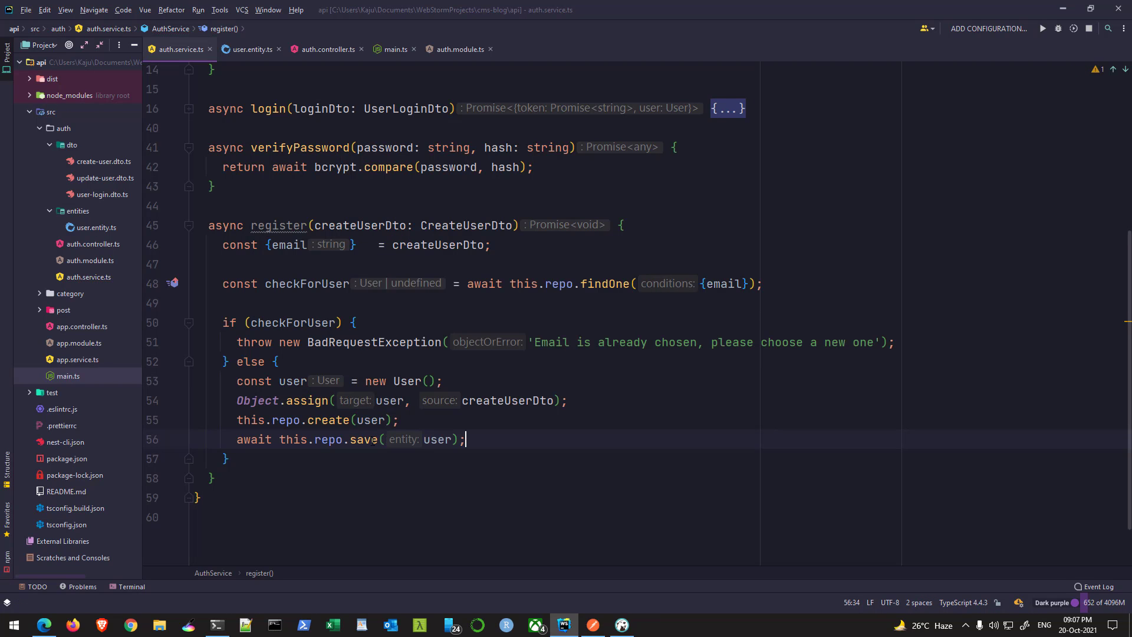
drag(236, 440, 407, 440)
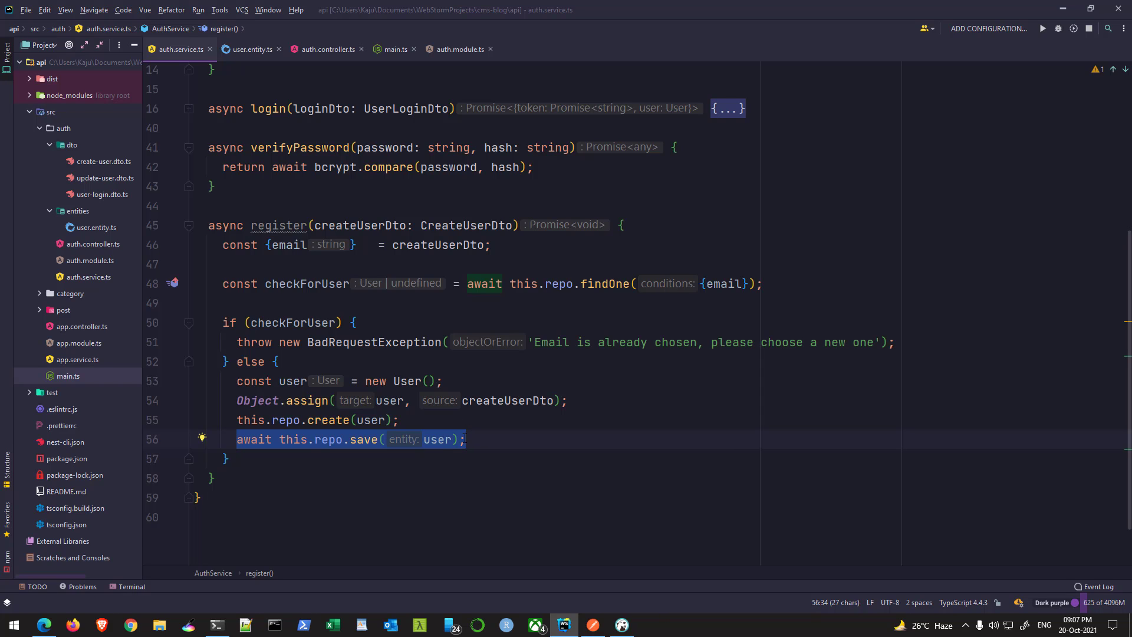
Step: Add 'delete user.password;' and 'return user;' after the save, then reformat with Ctrl+Alt+L
click(483, 437)
key(Return)
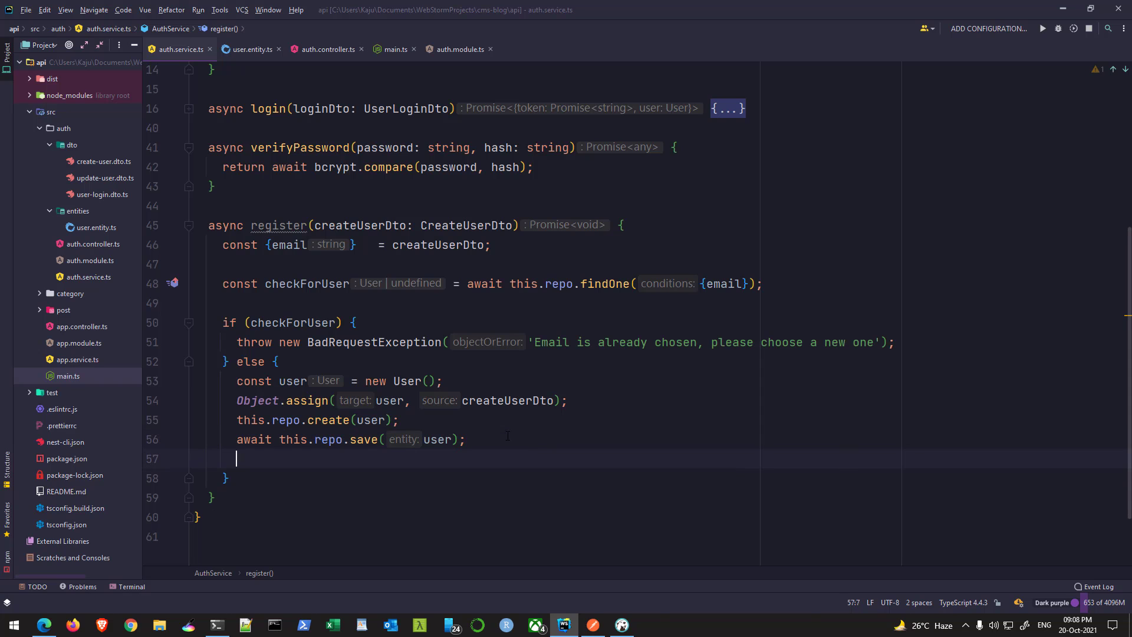
text(delete user.)
text(password;)
key(Return)
text(return u)
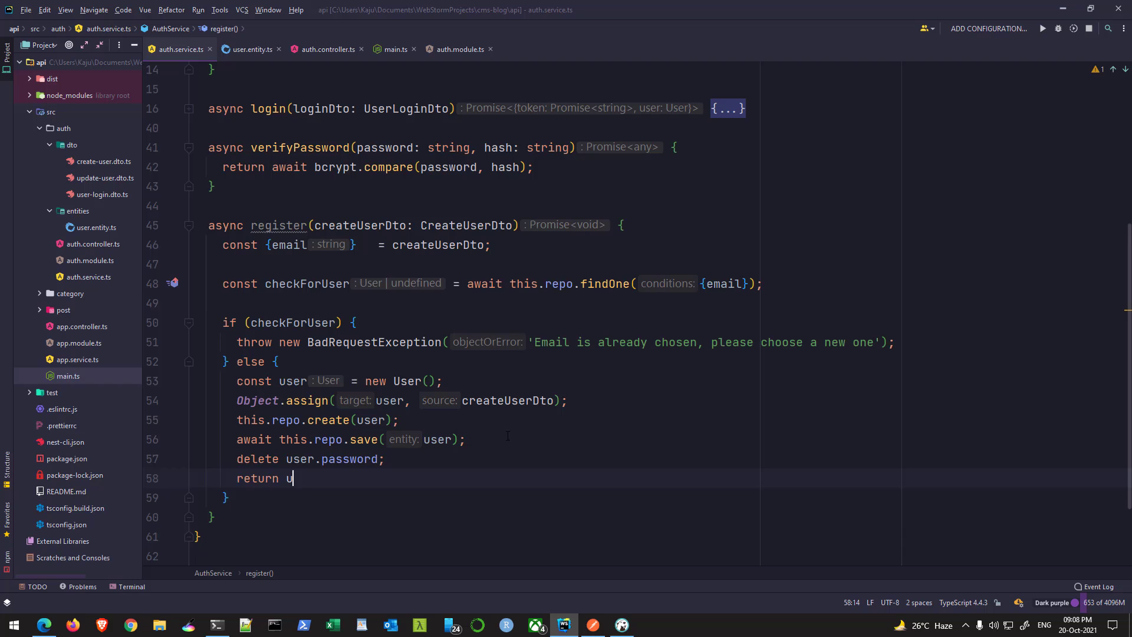
text(ser;)
key(ctrl+alt+l)
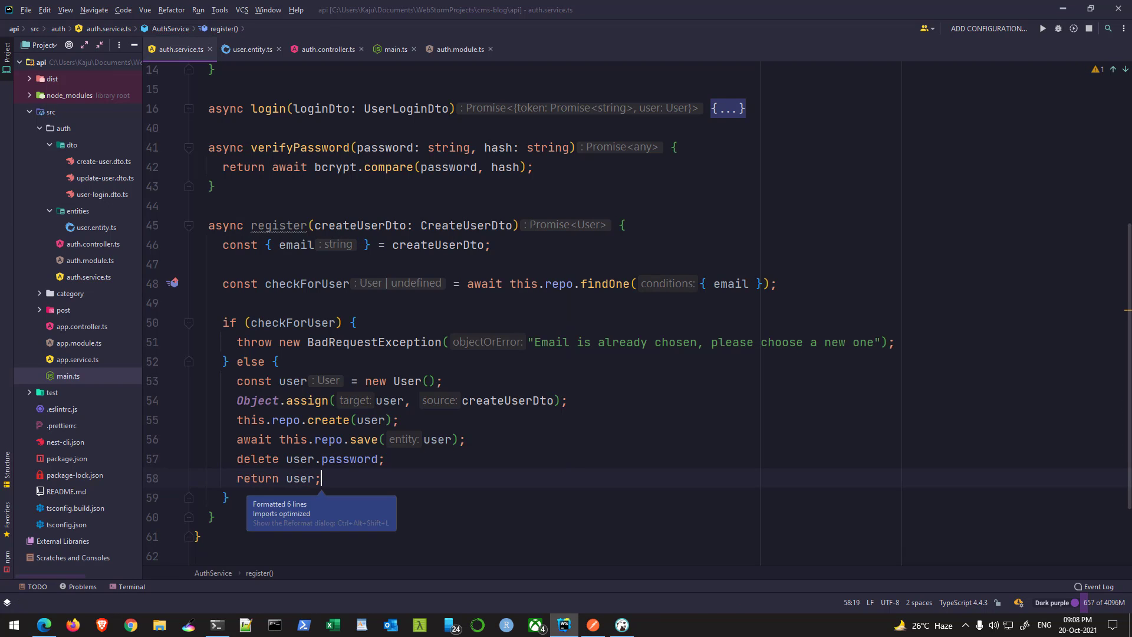
Step: In the auth controller, add a register route handler taking a CreateUserDto body
click(330, 50)
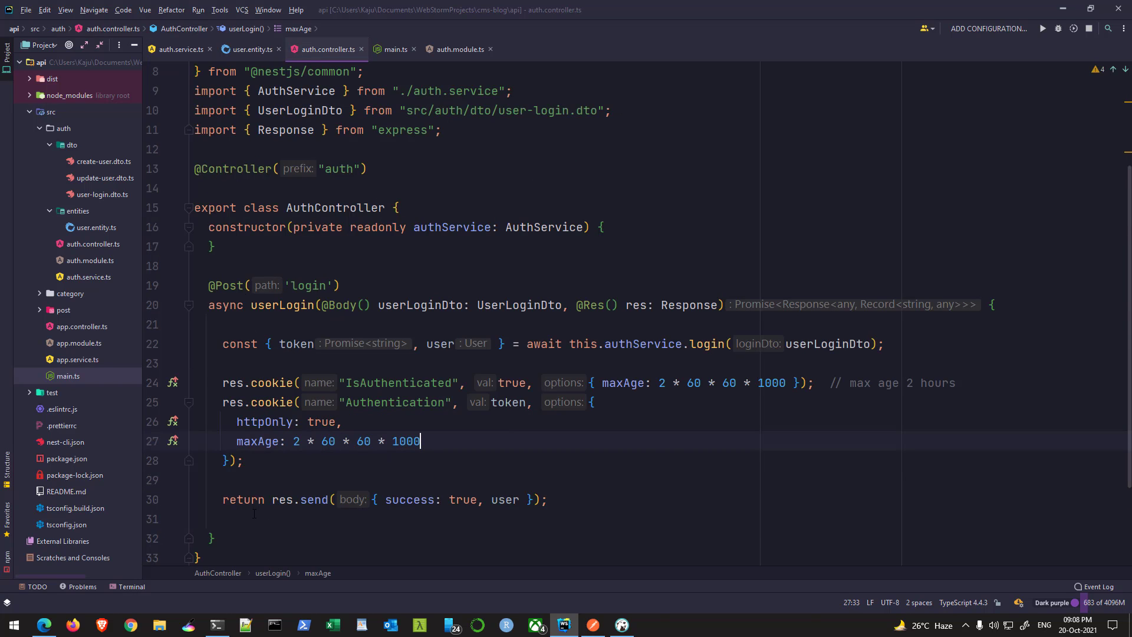
scroll(566, 319, down, 3)
click(246, 421)
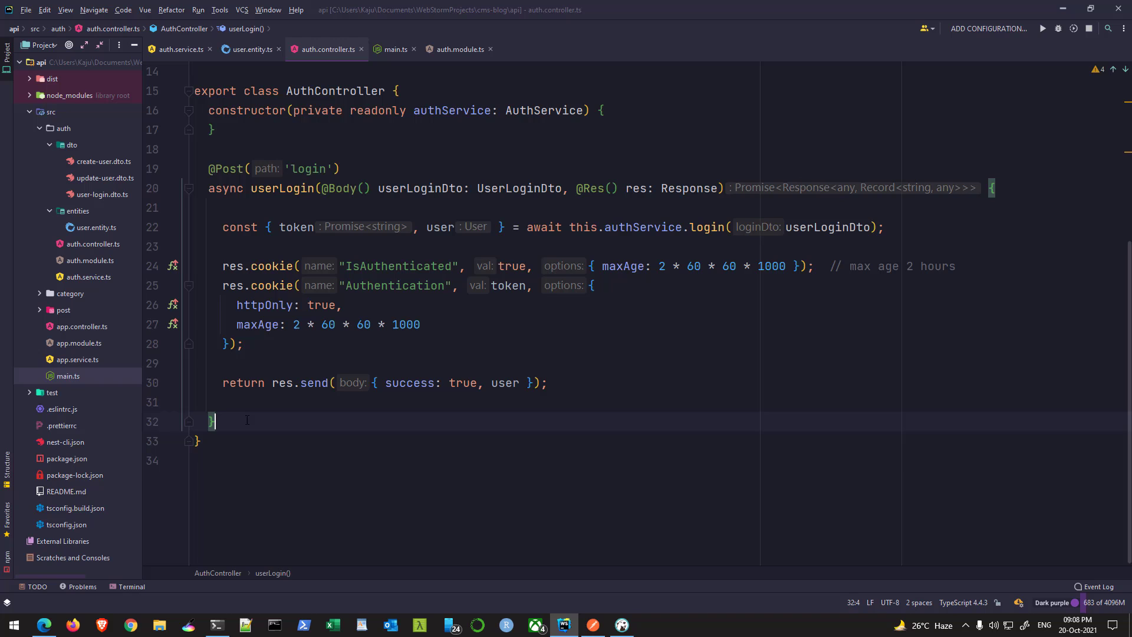
key(Return)
key(Return)
text(@)
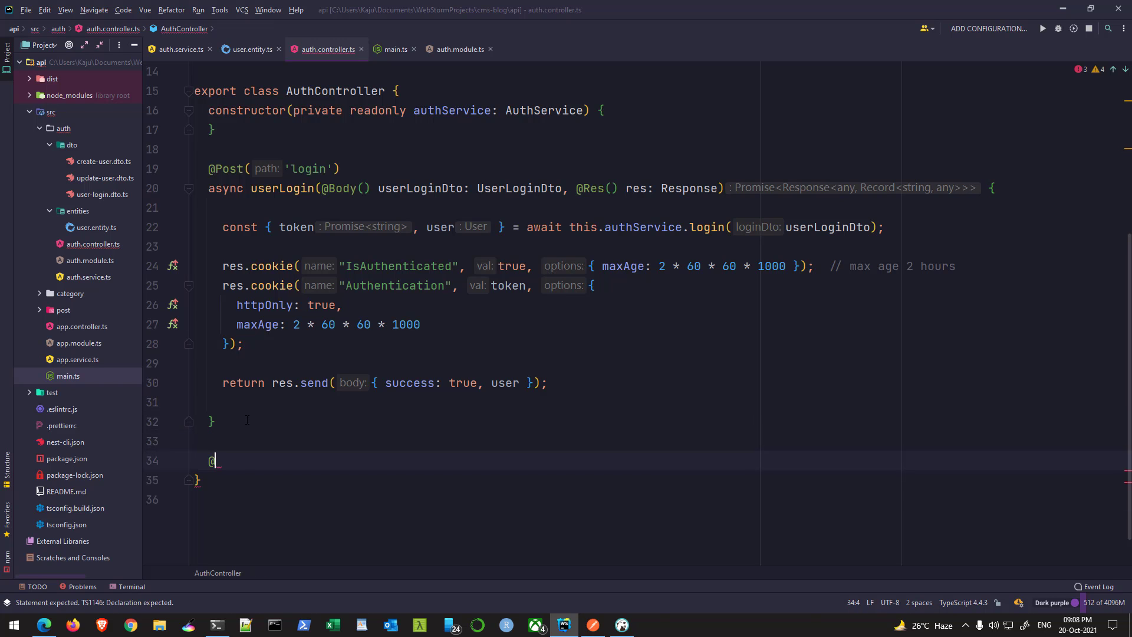
text(Post)
text(('registe)
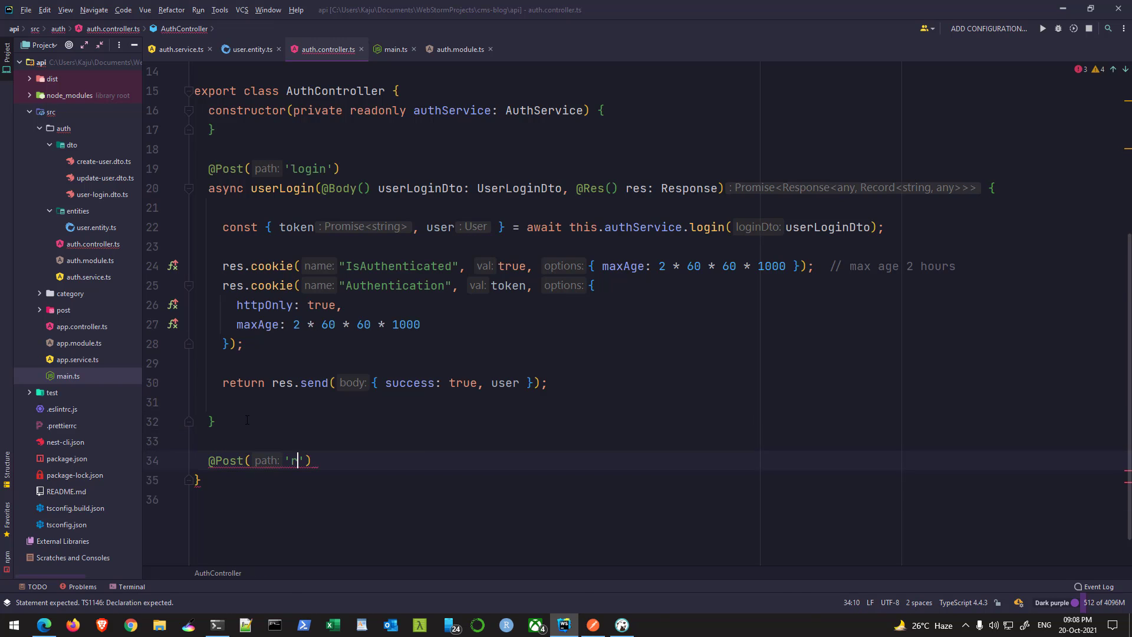
text(r)
key(End)
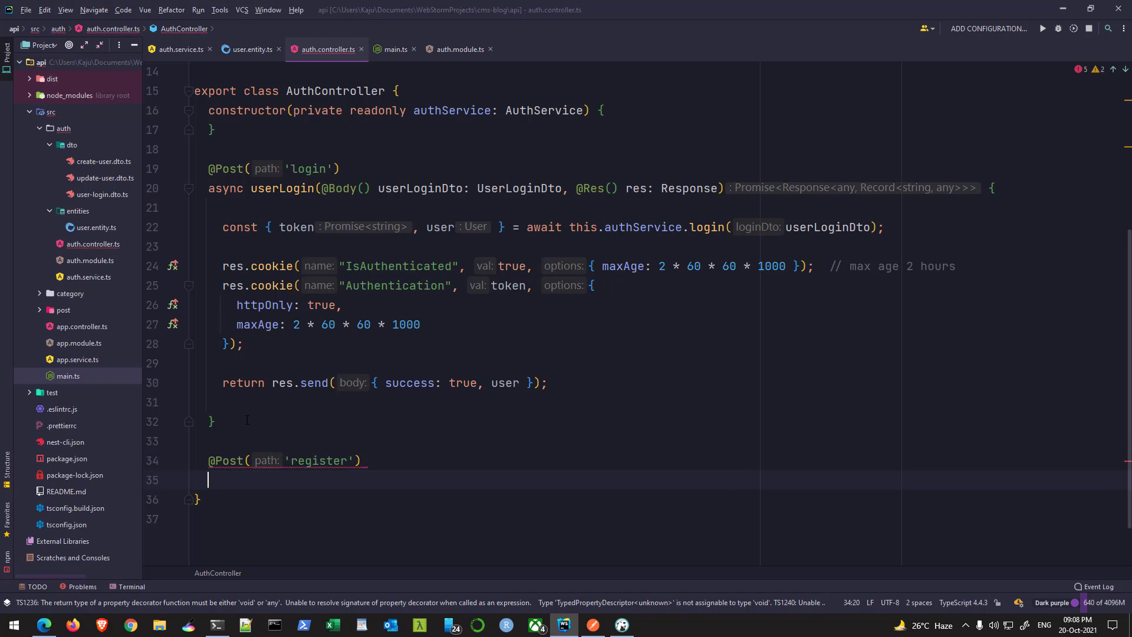
key(Return)
text(async )
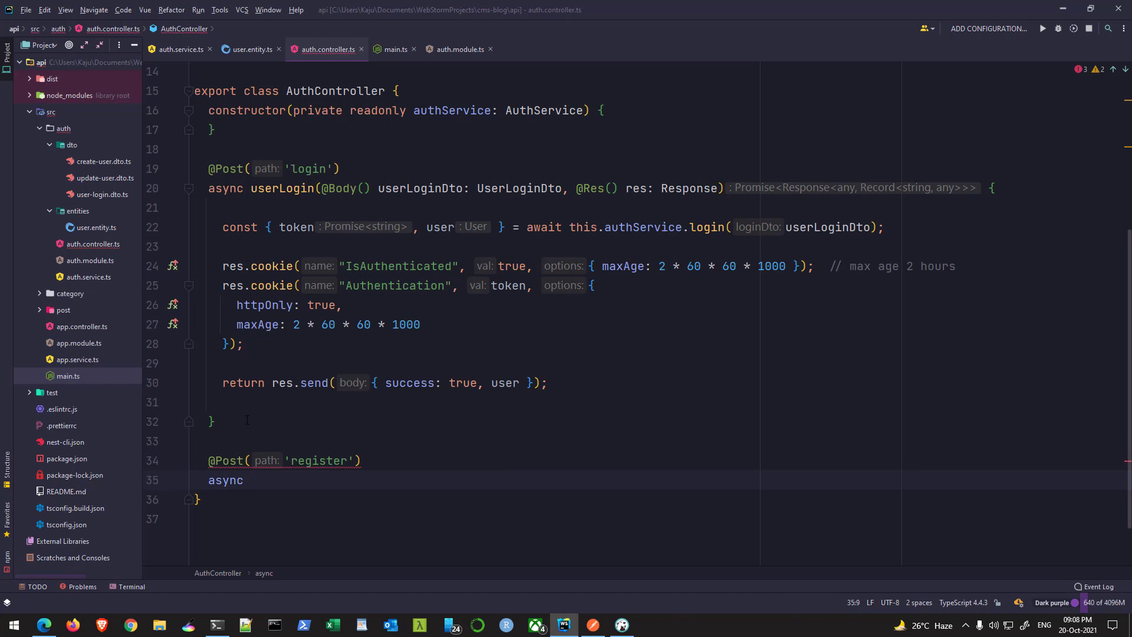
text(userRegist)
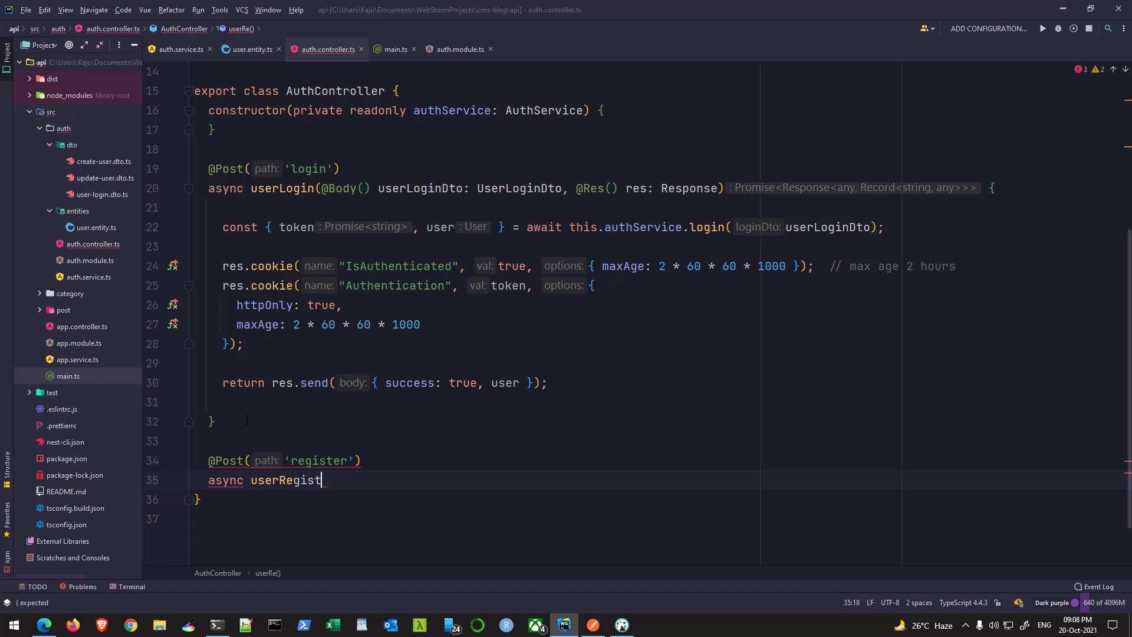
text(ration(@Bo)
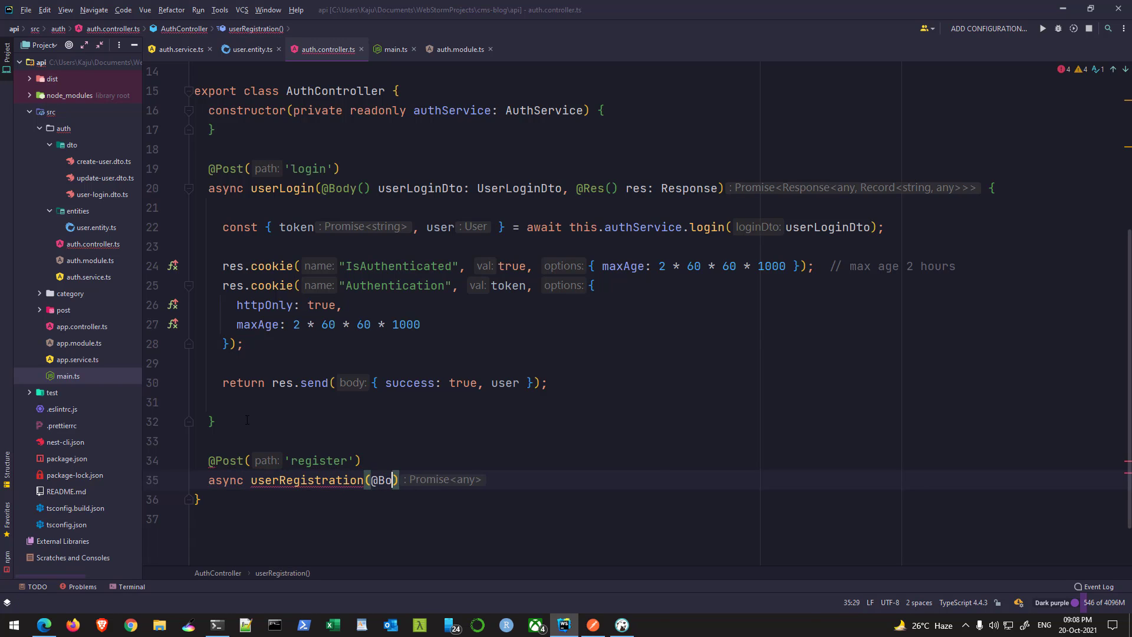
text(dy())
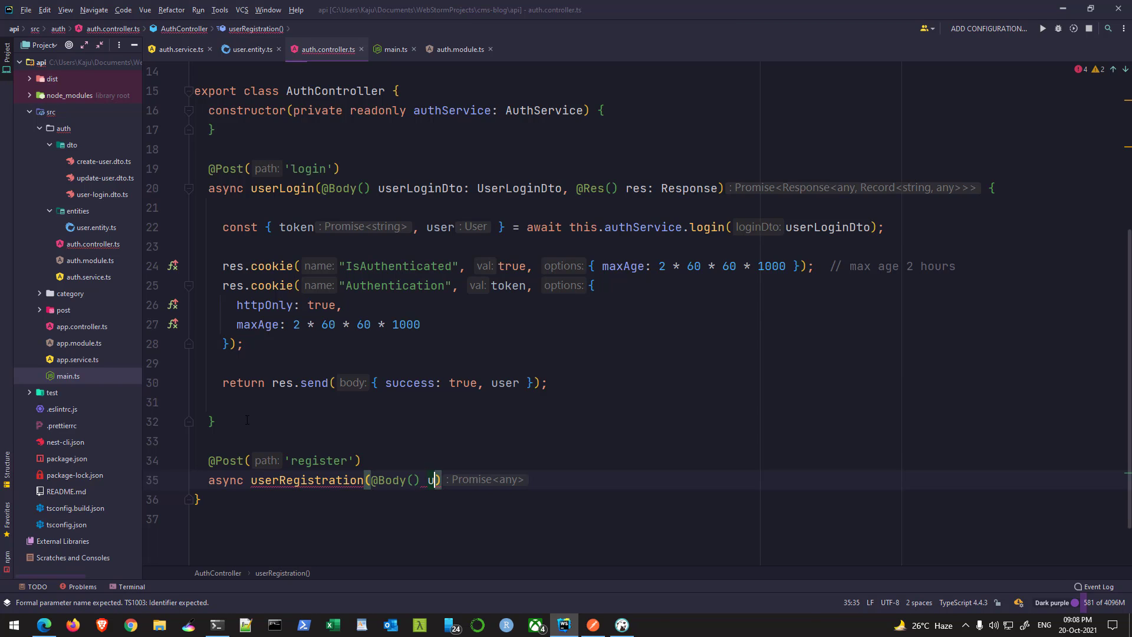
text( userCreateDto)
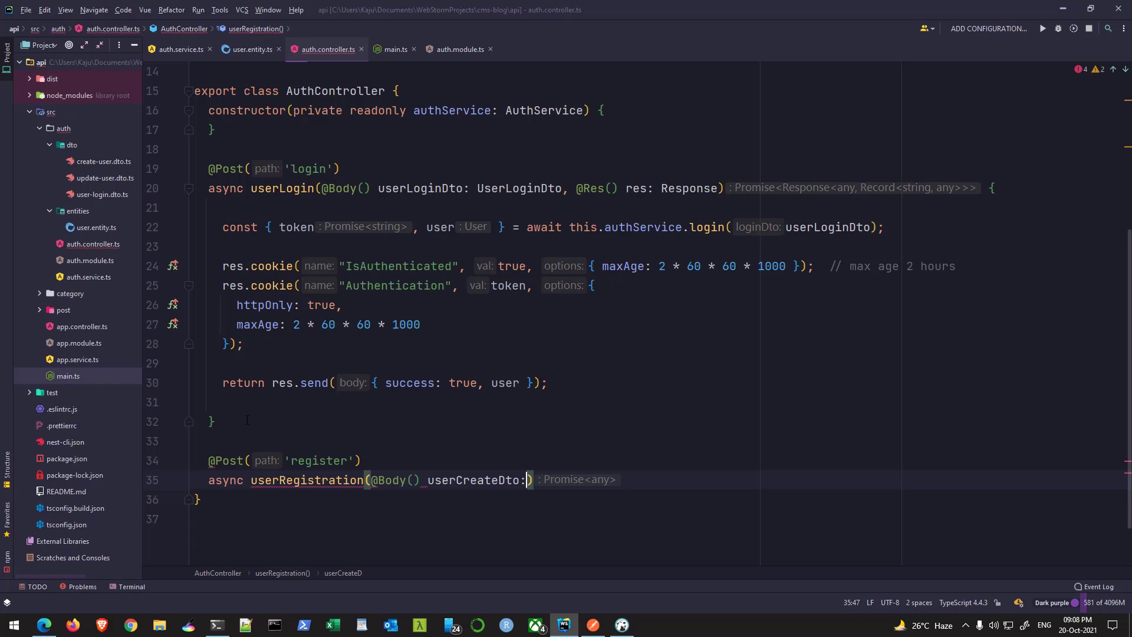
text(: UserCre)
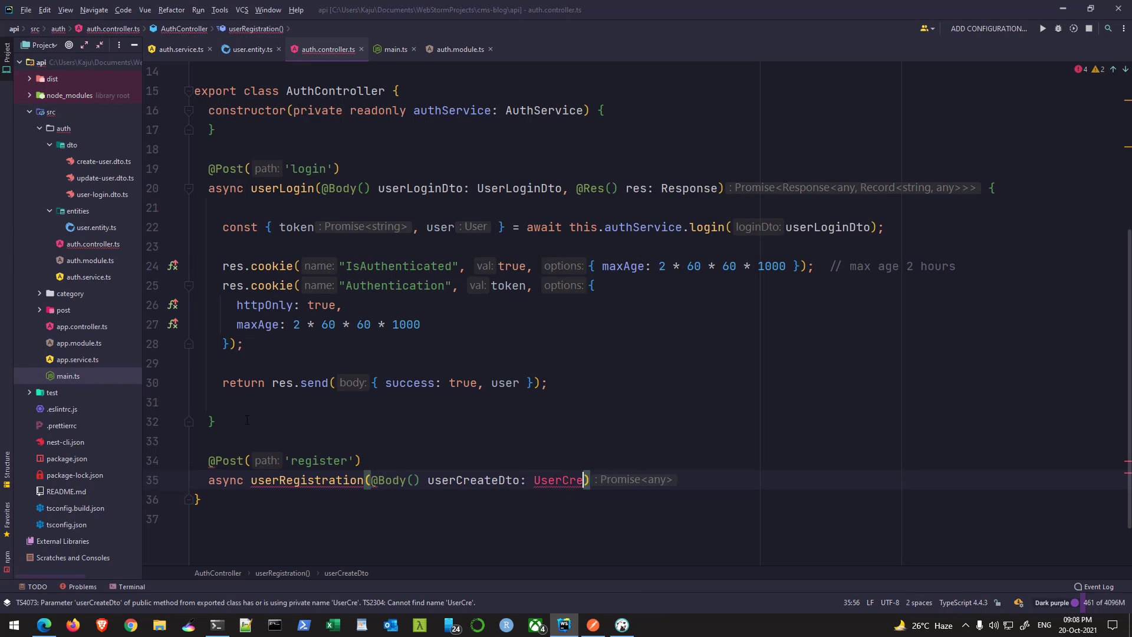
key(ctrl+space)
key(BackSpace)
key(BackSpace)
key(BackSpace)
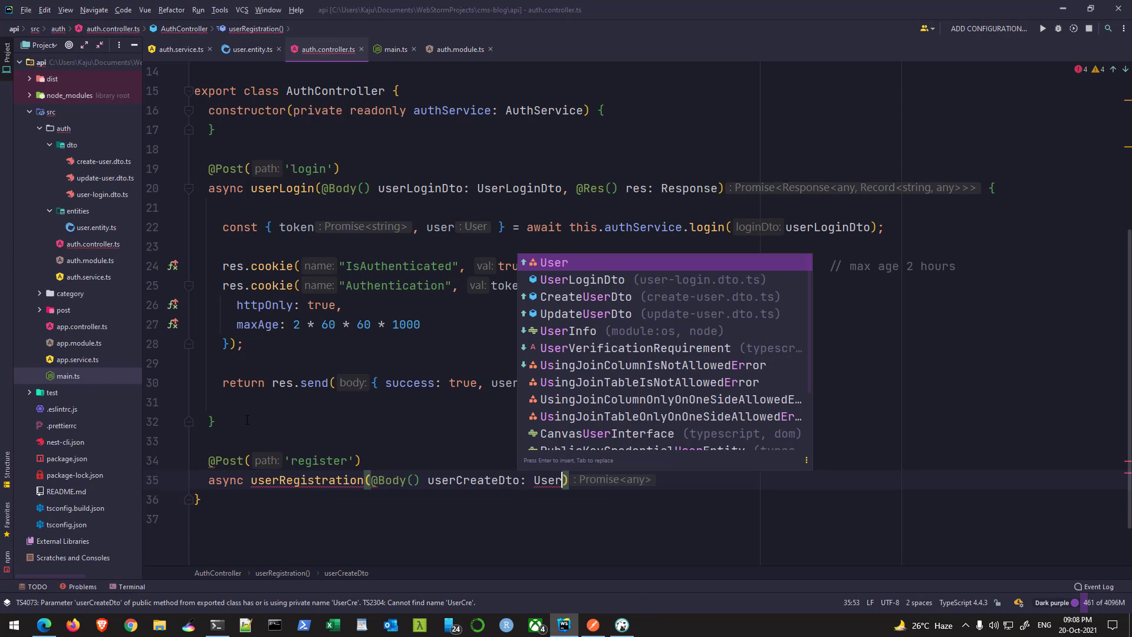
key(Down)
key(Down)
key(Return)
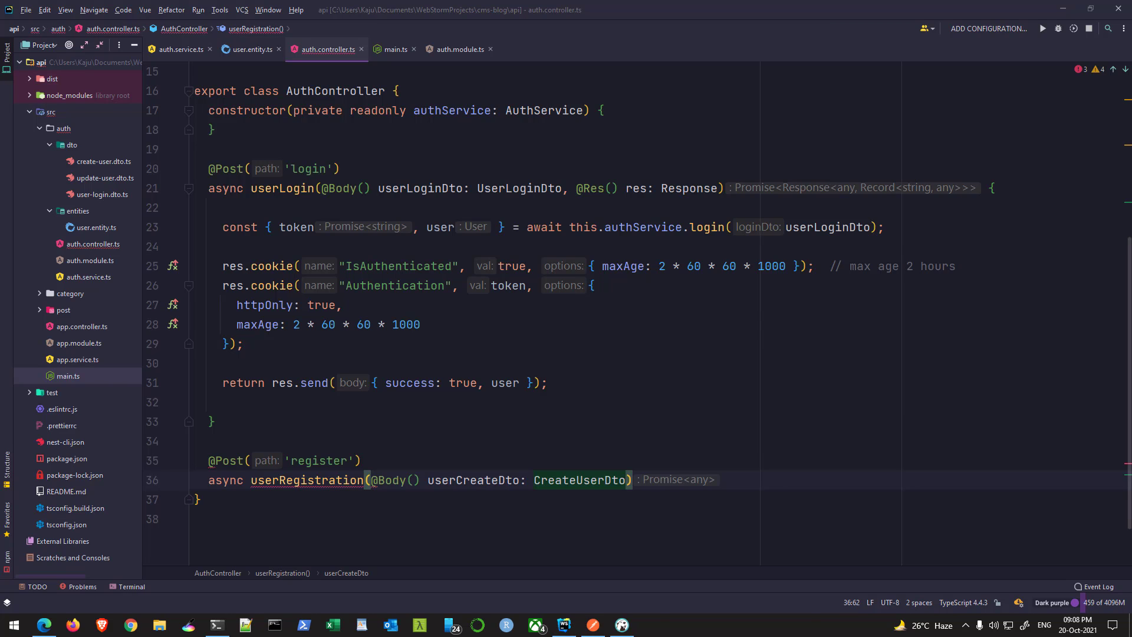
text({)
Step: Return this.authService.register(userCreateDto) from the handler and reformat the file
key(Return)
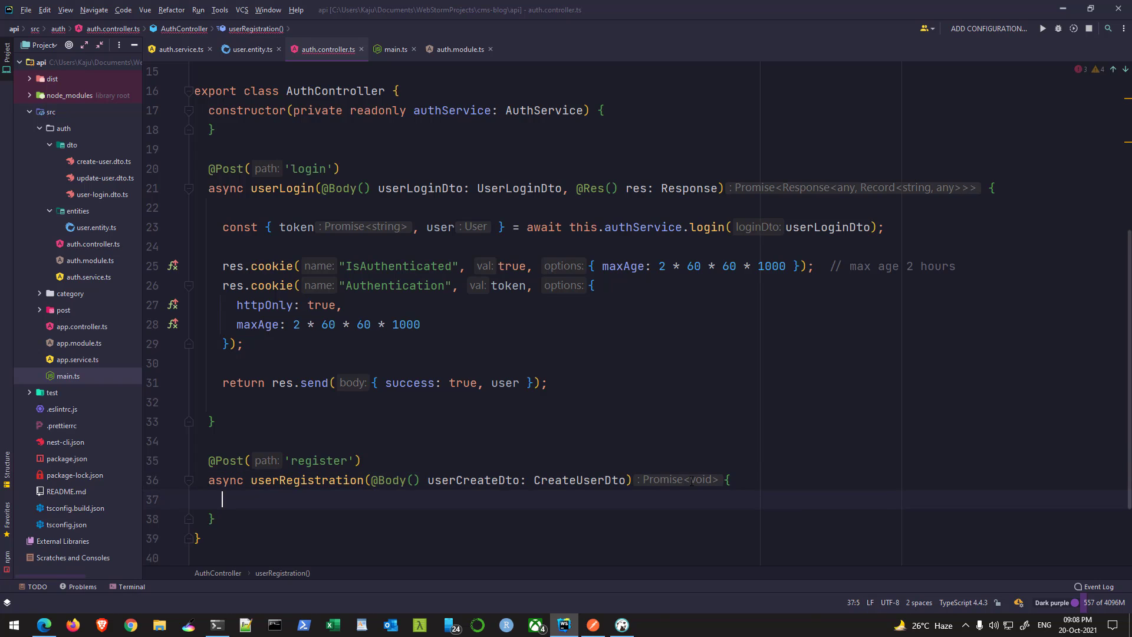
text(return this.)
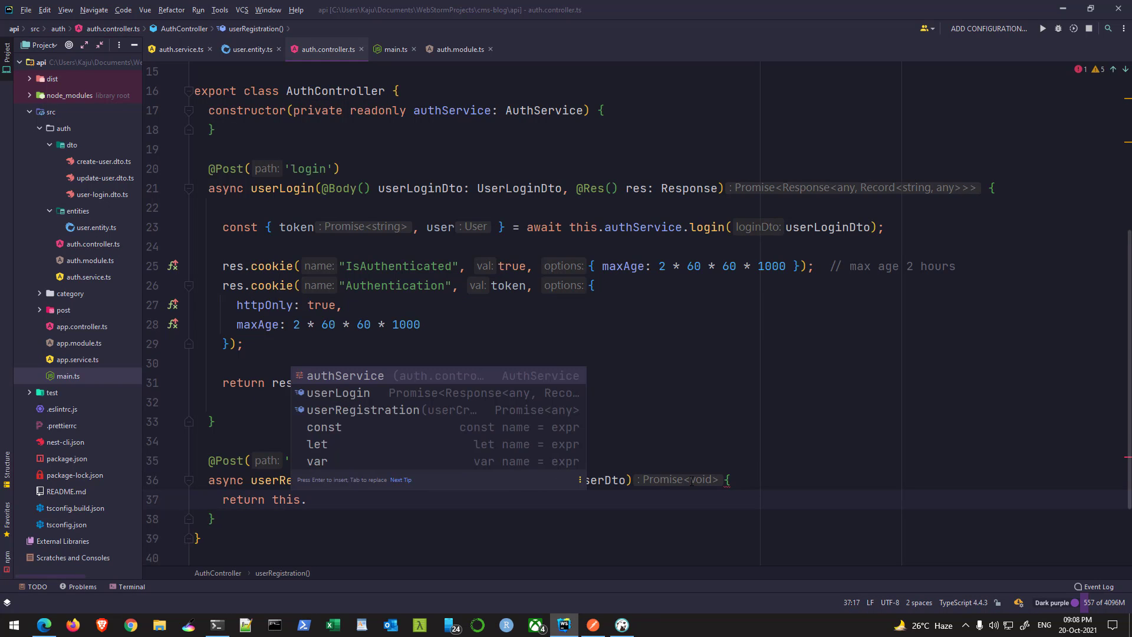
text(user)
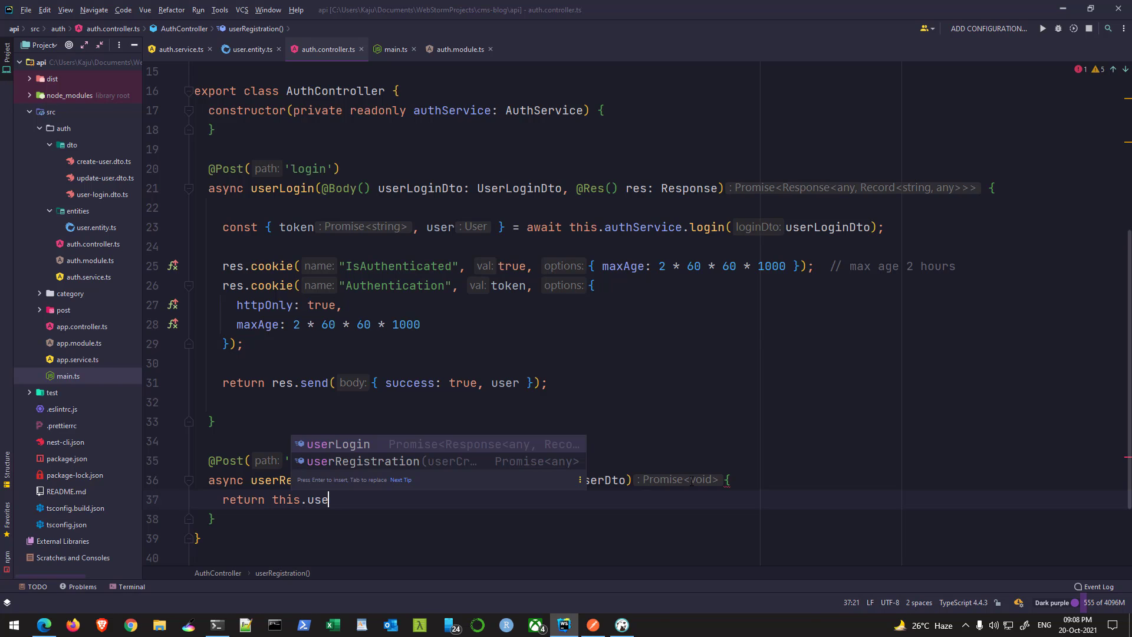
key(BackSpace)
key(BackSpace)
key(BackSpace)
text(au)
key(Return)
text(.)
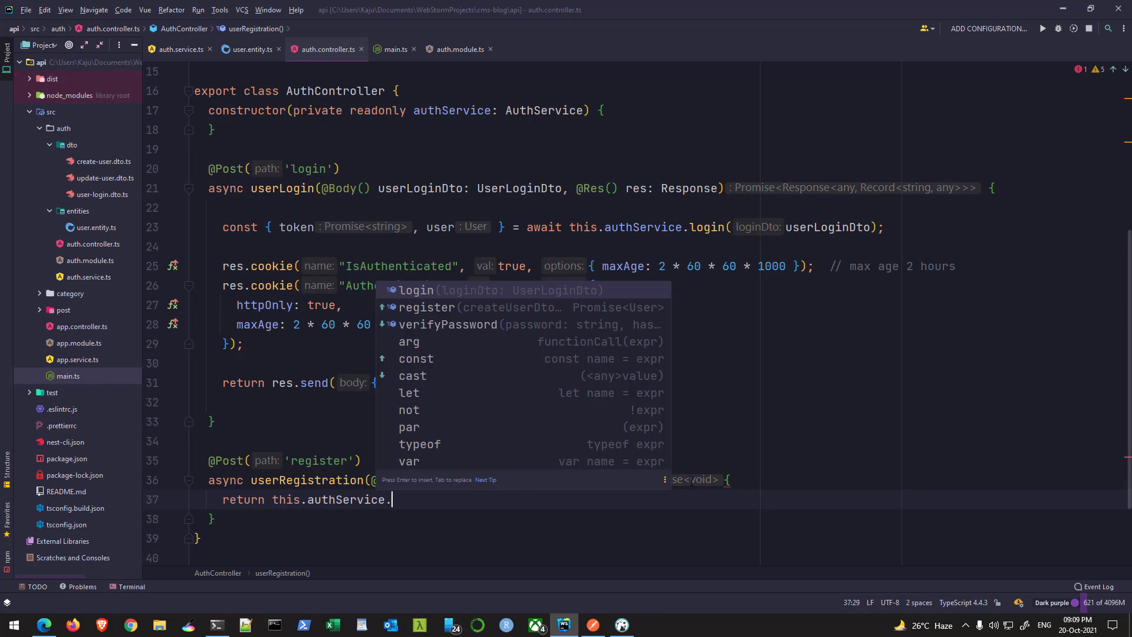
text(reg)
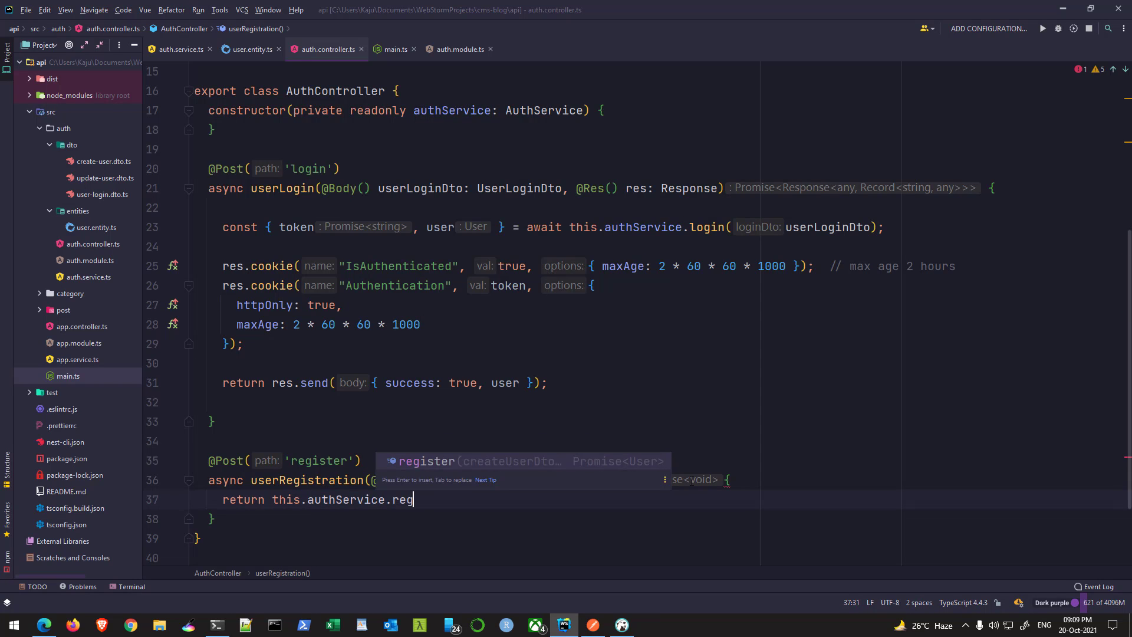
key(Return)
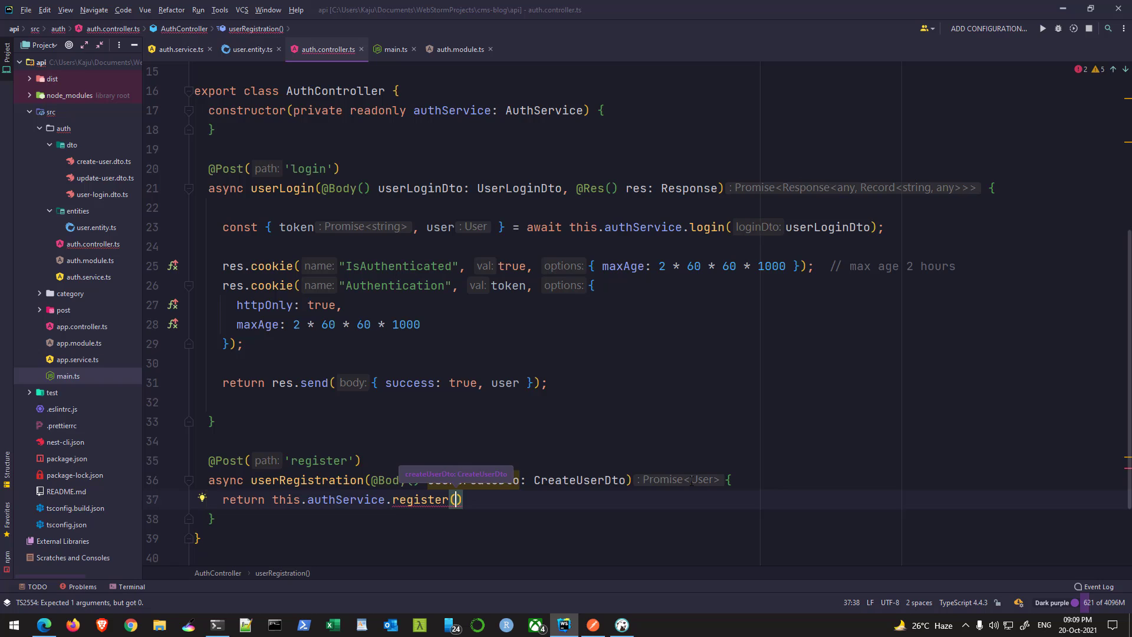
text(userC)
key(Return)
key(End)
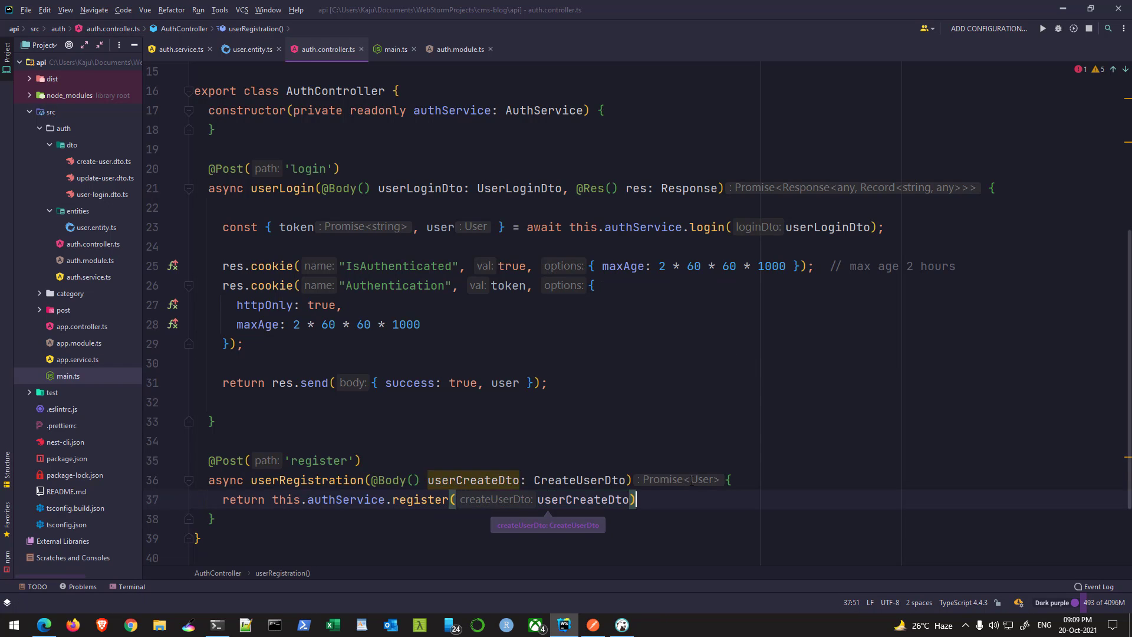
text(;)
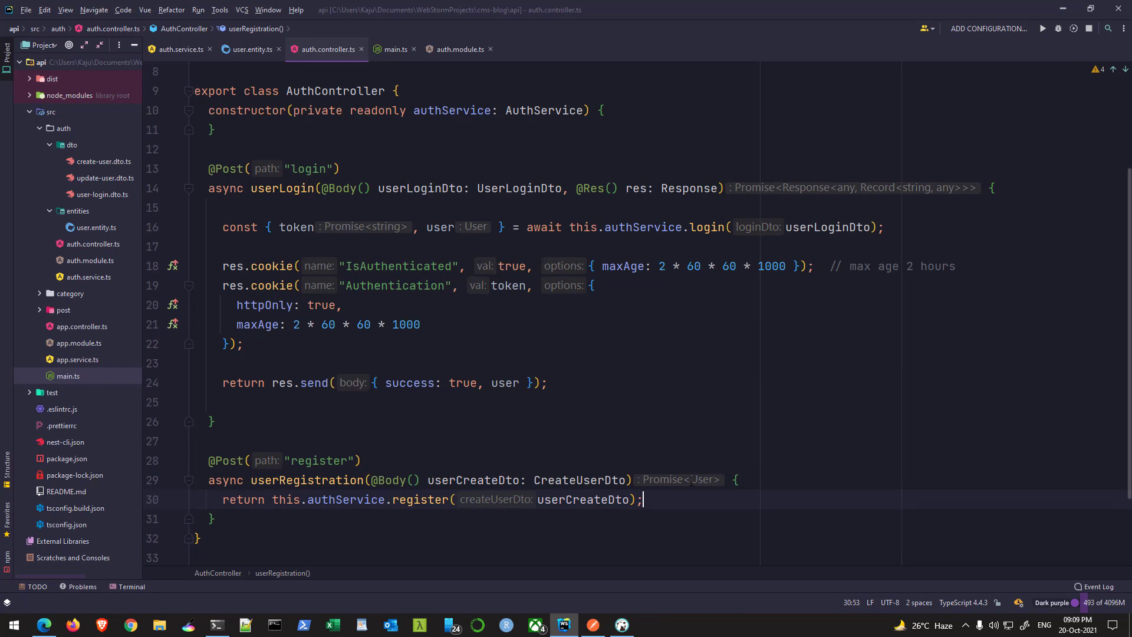
key(ctrl+alt+l)
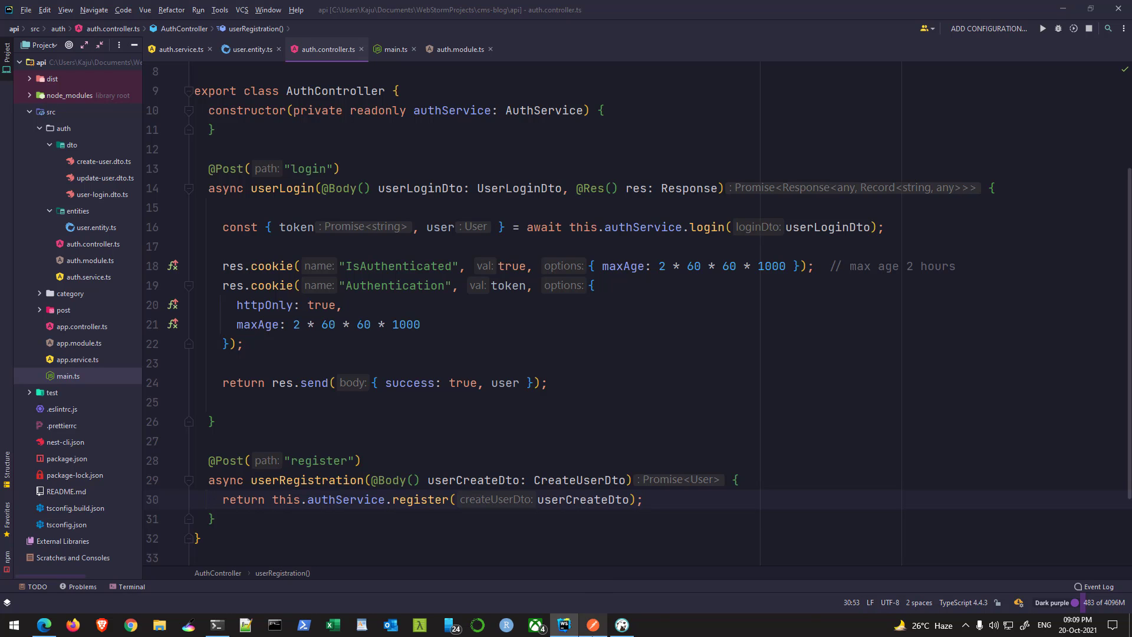
Step: Create a new Postman POST request to localhost:5000/auth/register from the copied login URL
click(593, 626)
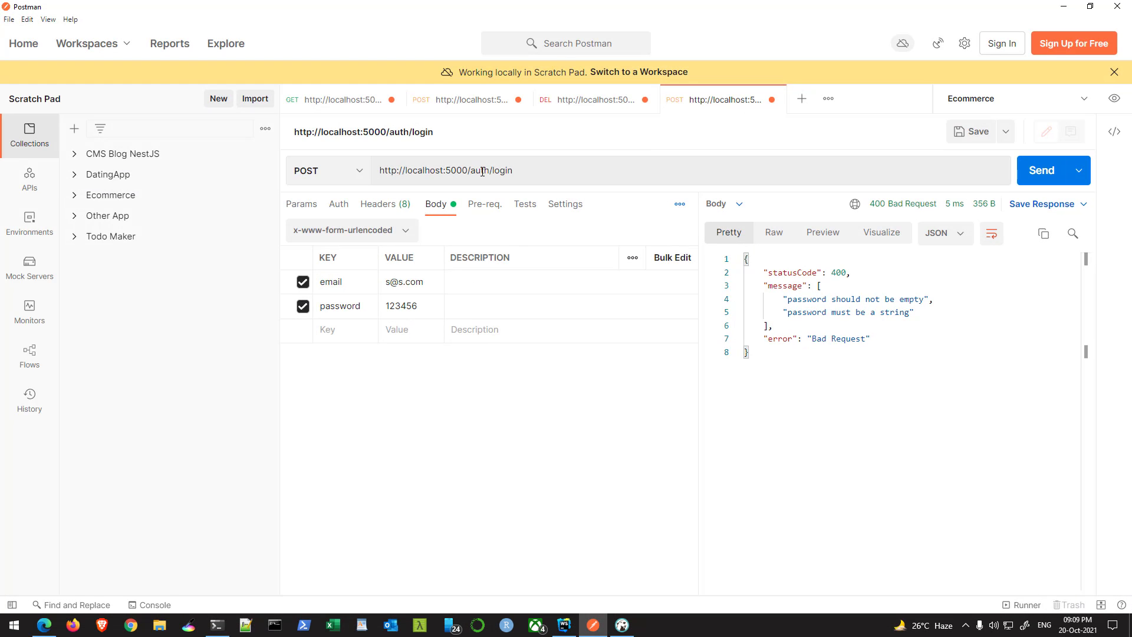
drag(491, 170, 568, 171)
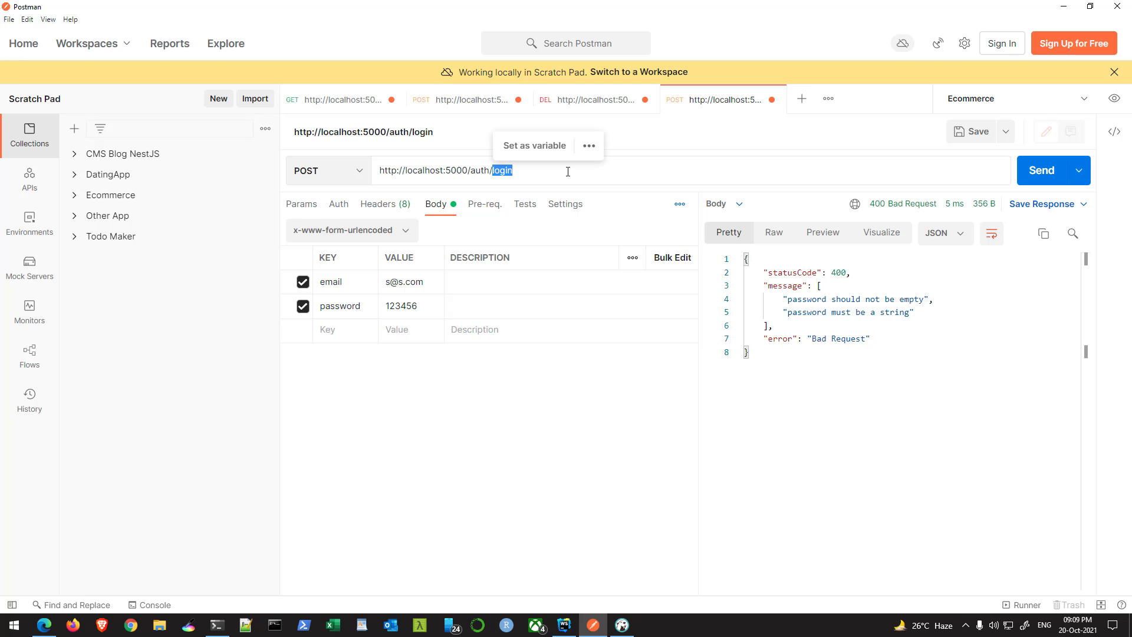
key(ctrl+a)
key(ctrl+c)
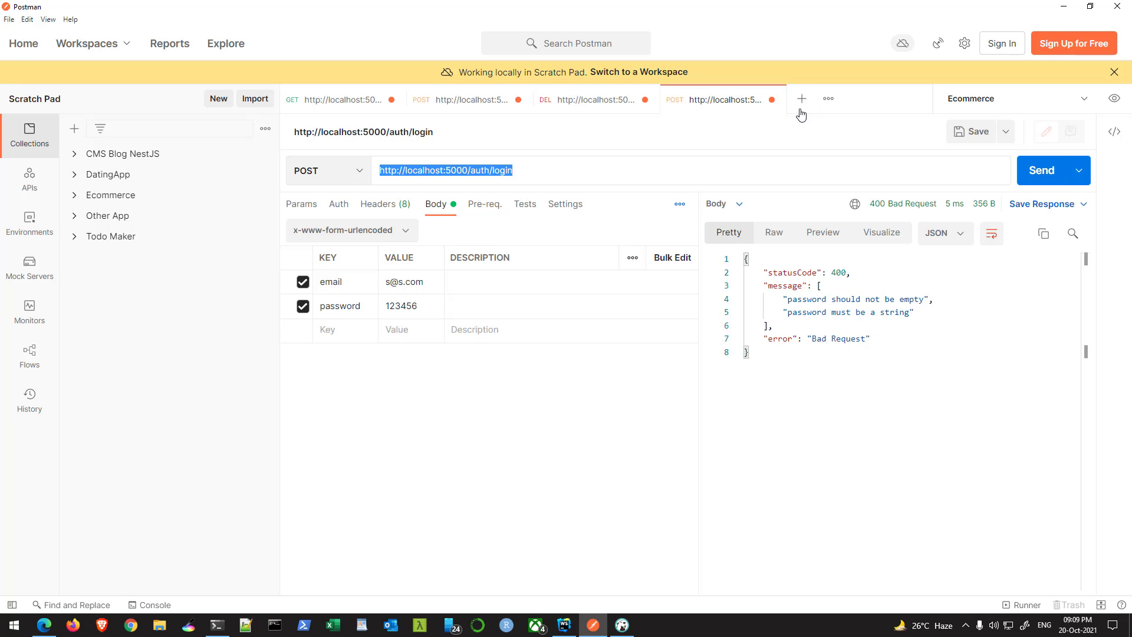
click(804, 99)
click(531, 170)
key(ctrl+v)
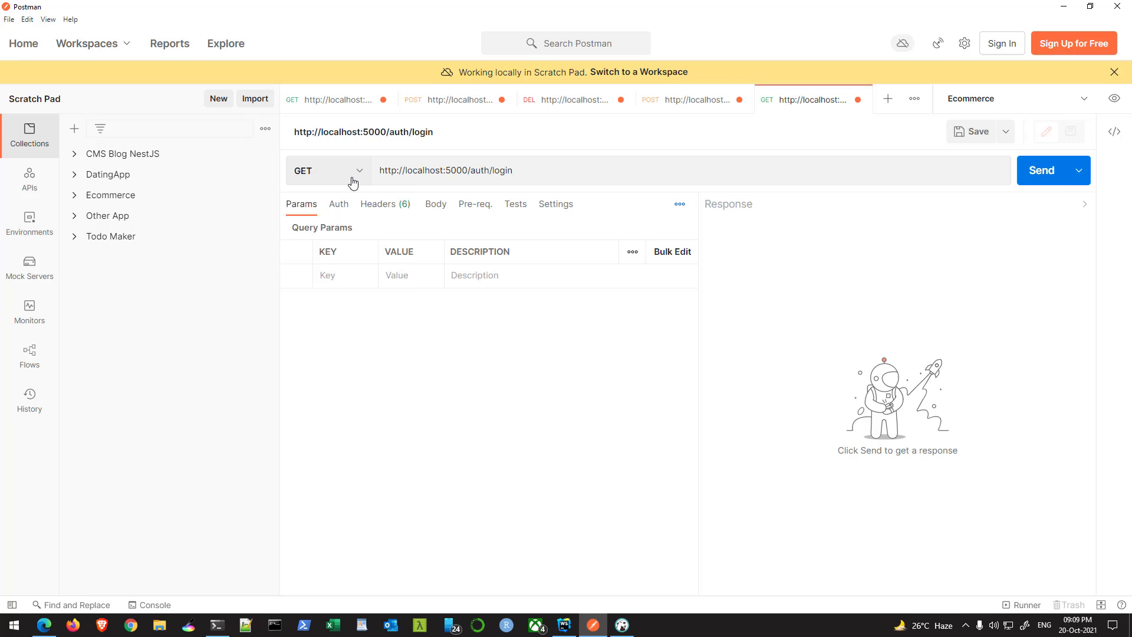
click(352, 170)
click(311, 227)
click(567, 170)
key(BackSpace)
key(BackSpace)
key(BackSpace)
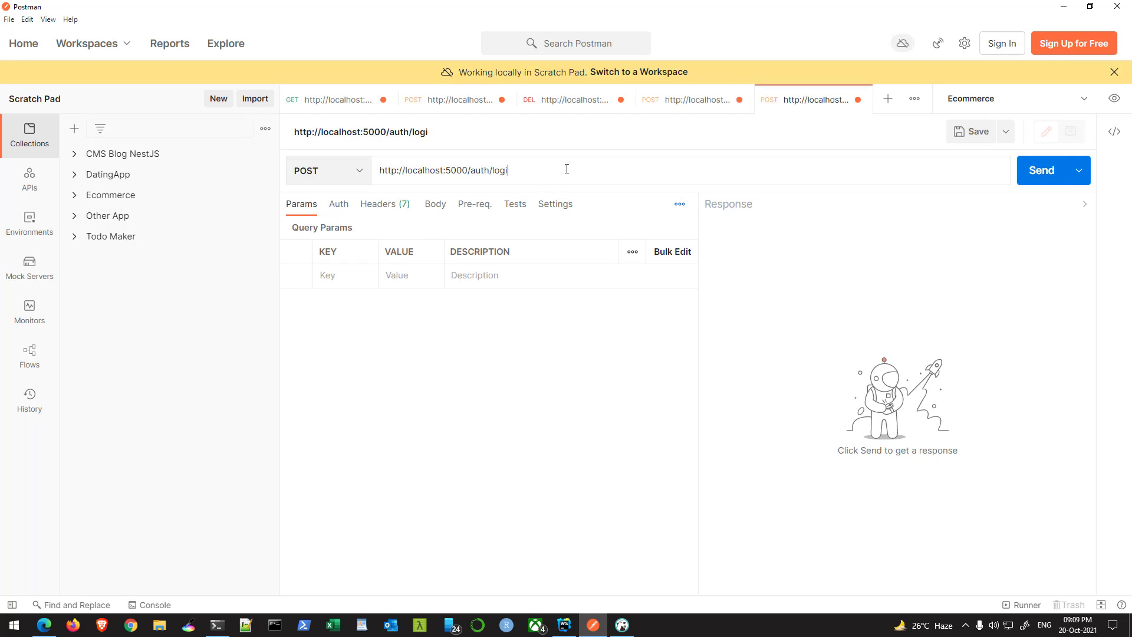
key(BackSpace)
text(regos)
key(BackSpace)
key(BackSpace)
text(ster)
Step: Give the request an x-www-form-urlencoded body with firstname, lastname, email and password
click(435, 203)
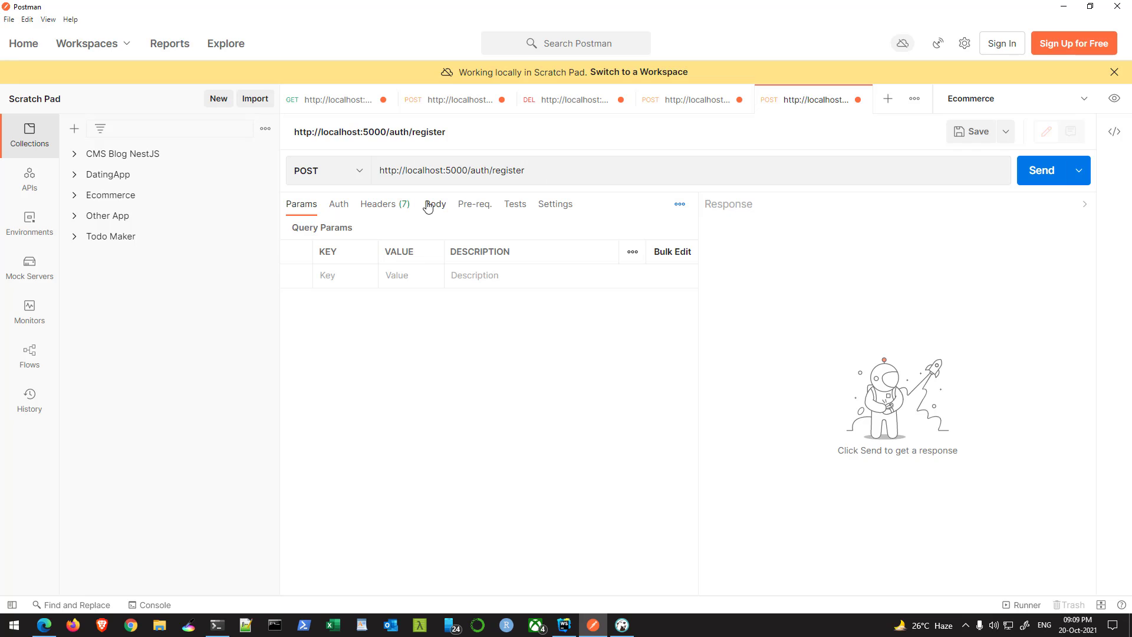
click(325, 230)
click(345, 306)
click(335, 282)
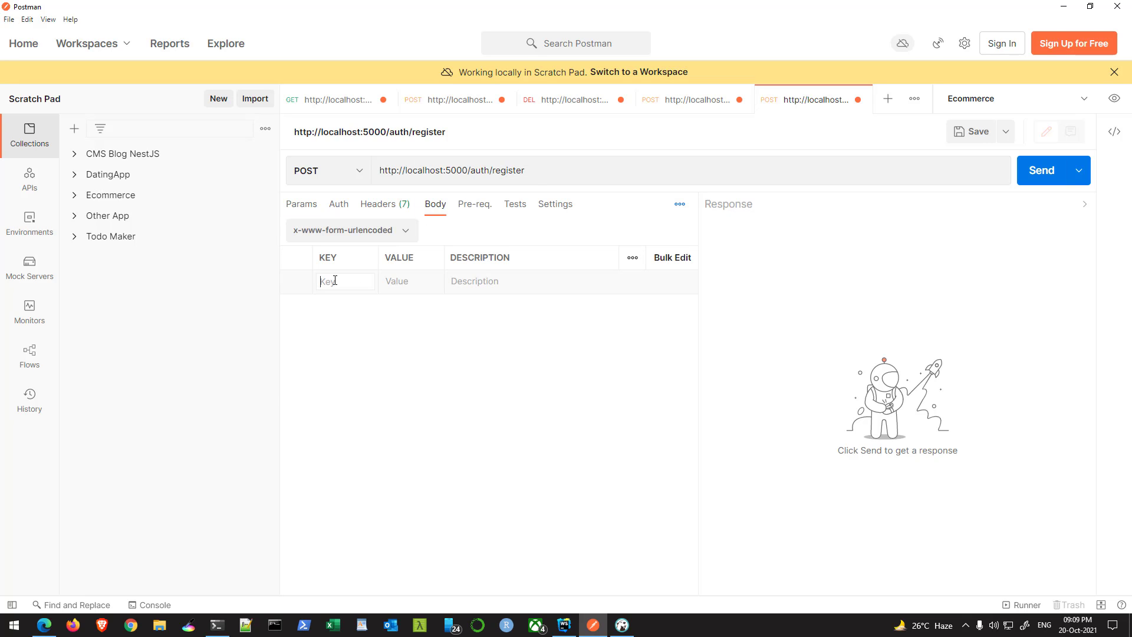
text(firstname)
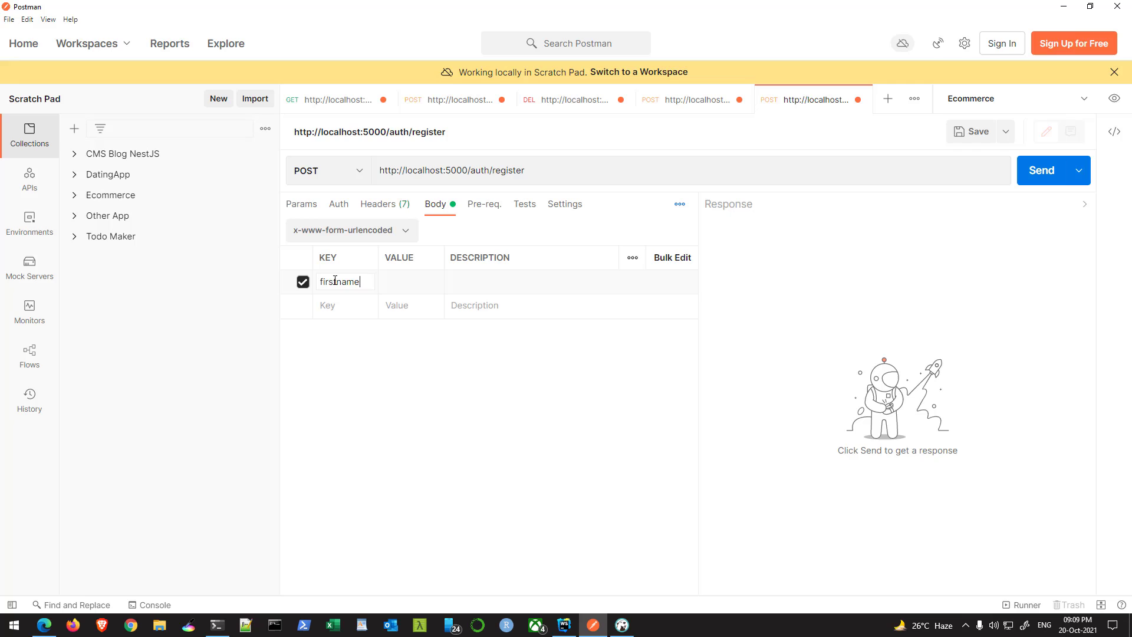
text(Wo)
text(nder)
key(Tab)
text(lastnam)
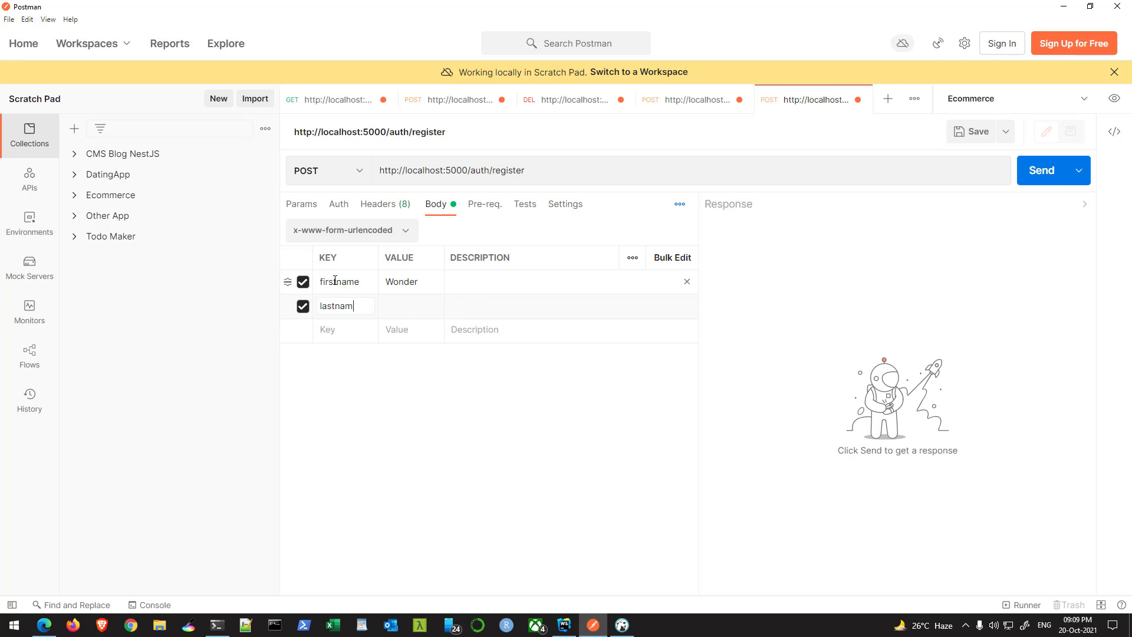
text(Woman)
key(Tab)
text(email)
key(Tab)
text(w@)
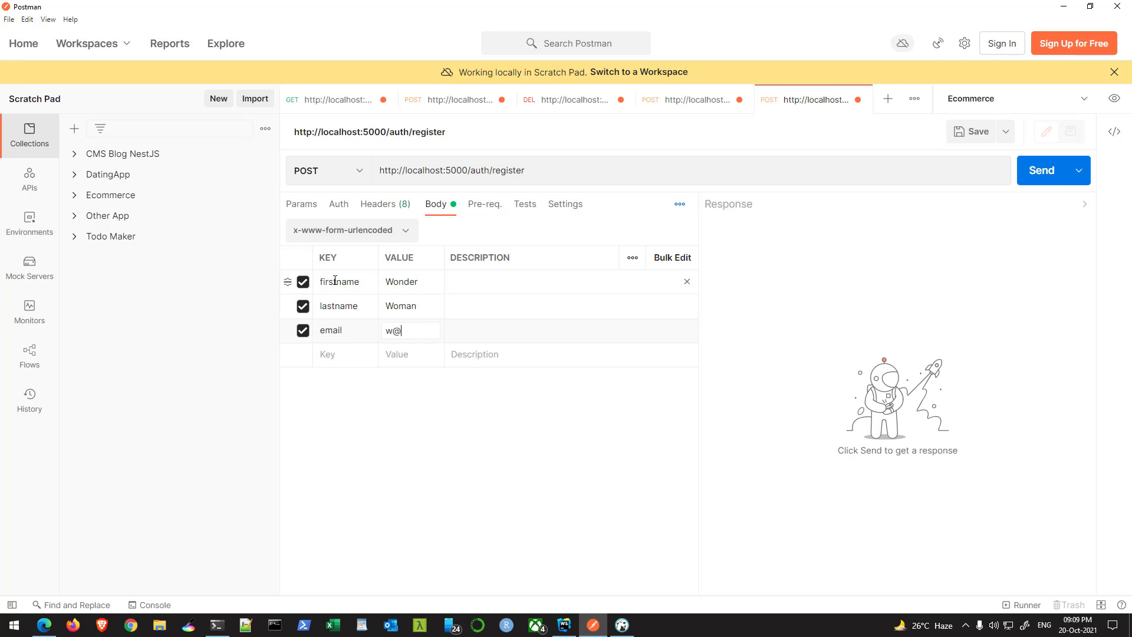
text(w.com)
key(Tab)
text(password)
key(Tab)
text(12345)
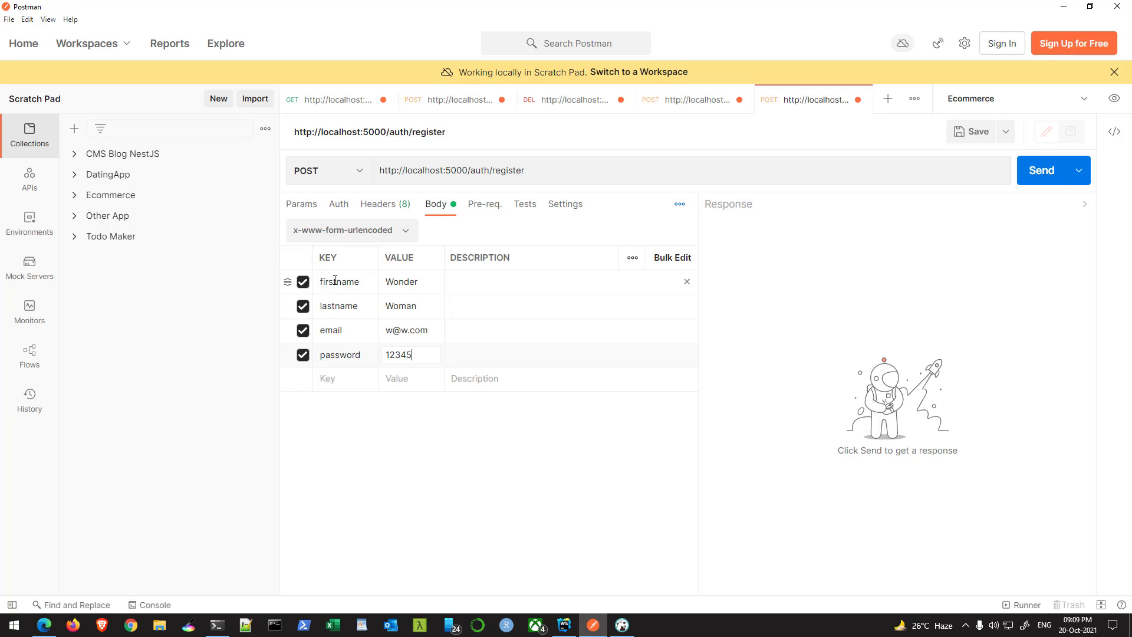
text(6)
Step: Send the register request without a password (400 errors), then with it (500 error)
click(303, 355)
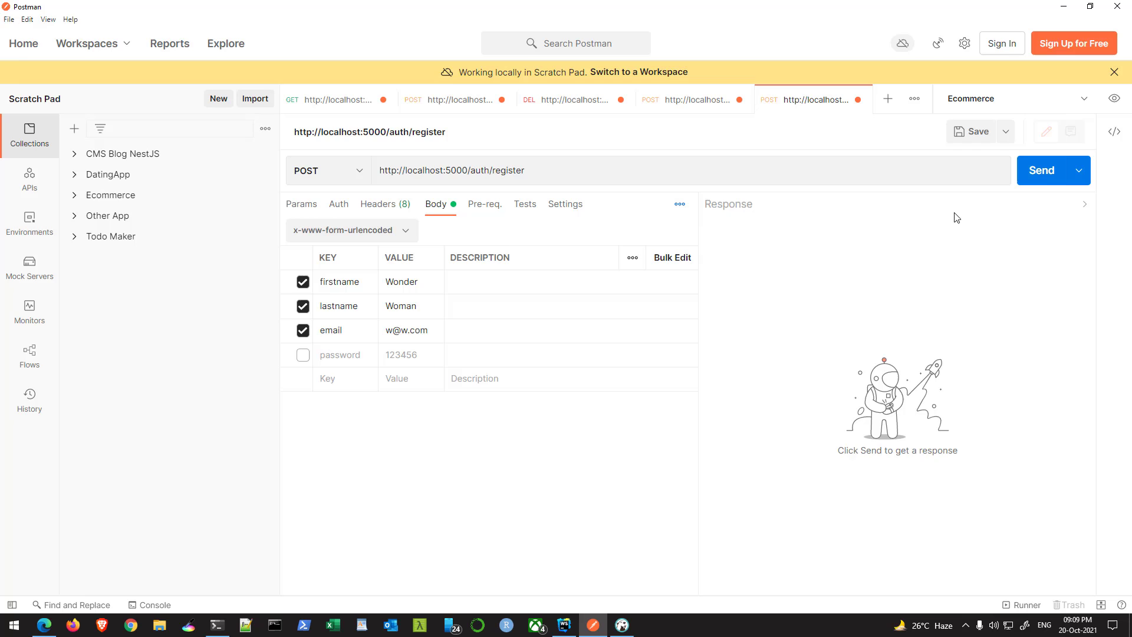
click(1046, 173)
drag(786, 299, 936, 314)
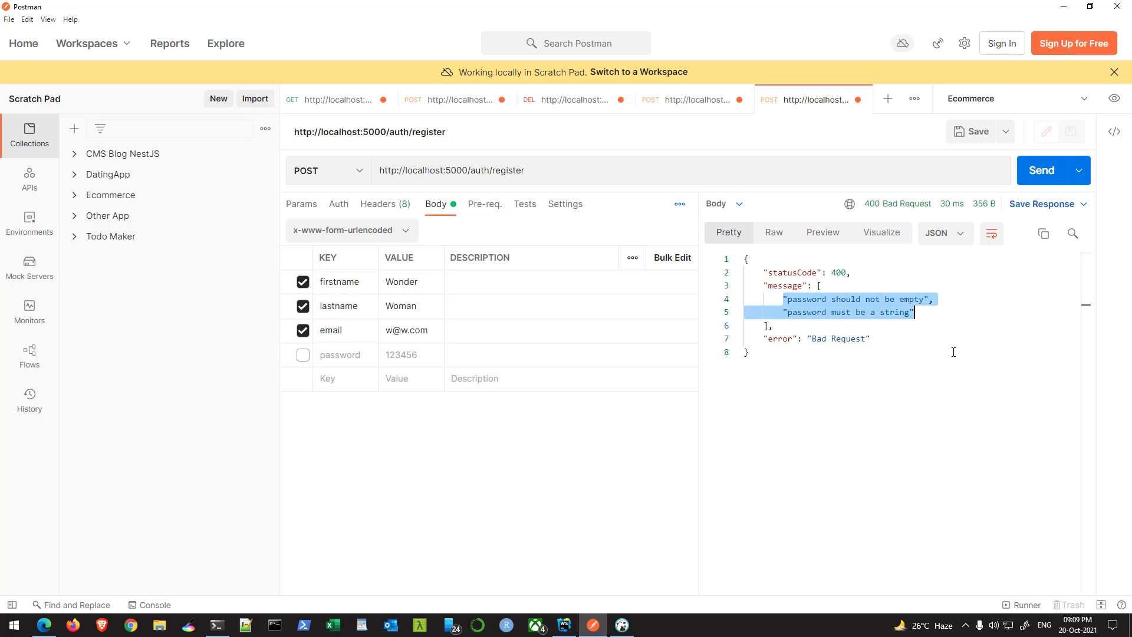
click(938, 314)
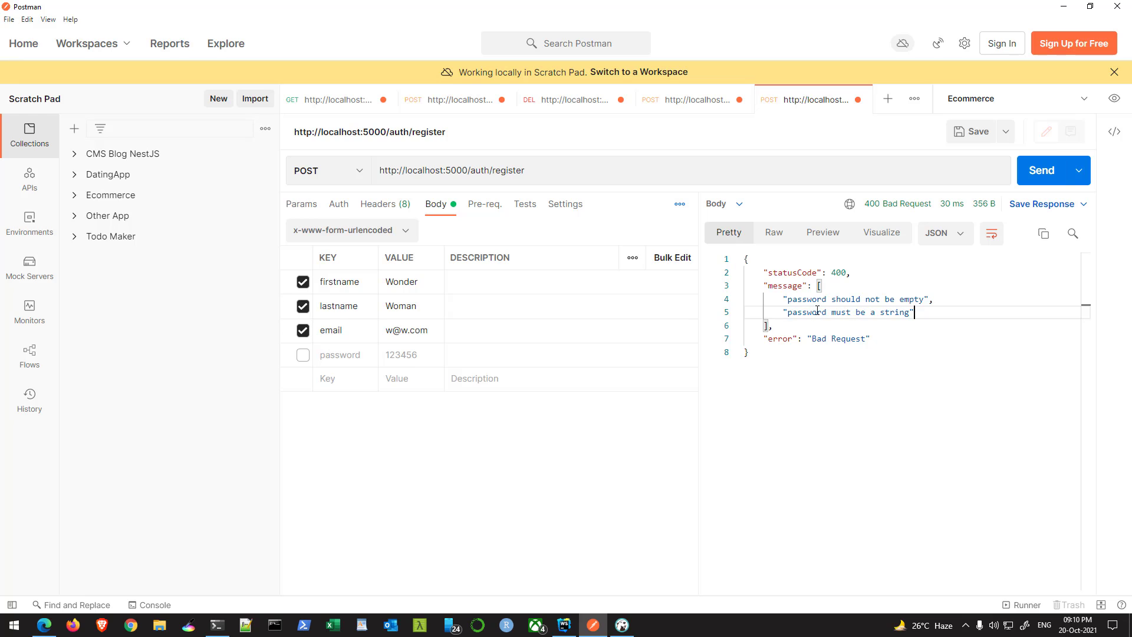
click(302, 353)
click(1041, 169)
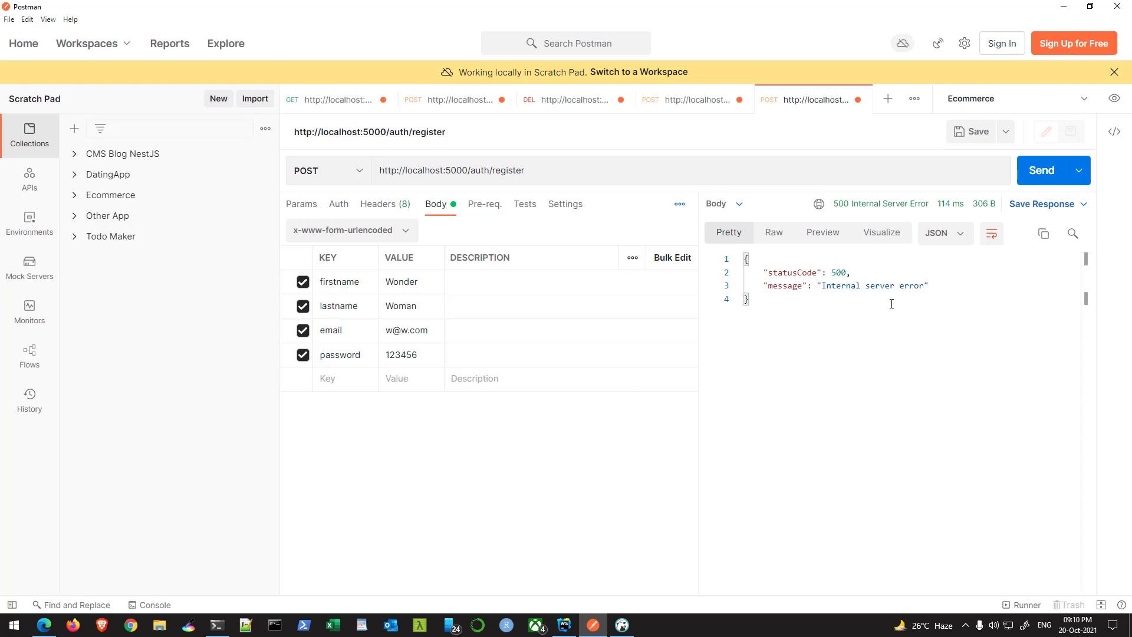
Step: Trace the 500 to a QueryFailedError: field 'profilePic' doesn't have a default value
click(216, 627)
scroll(274, 337, down, 5)
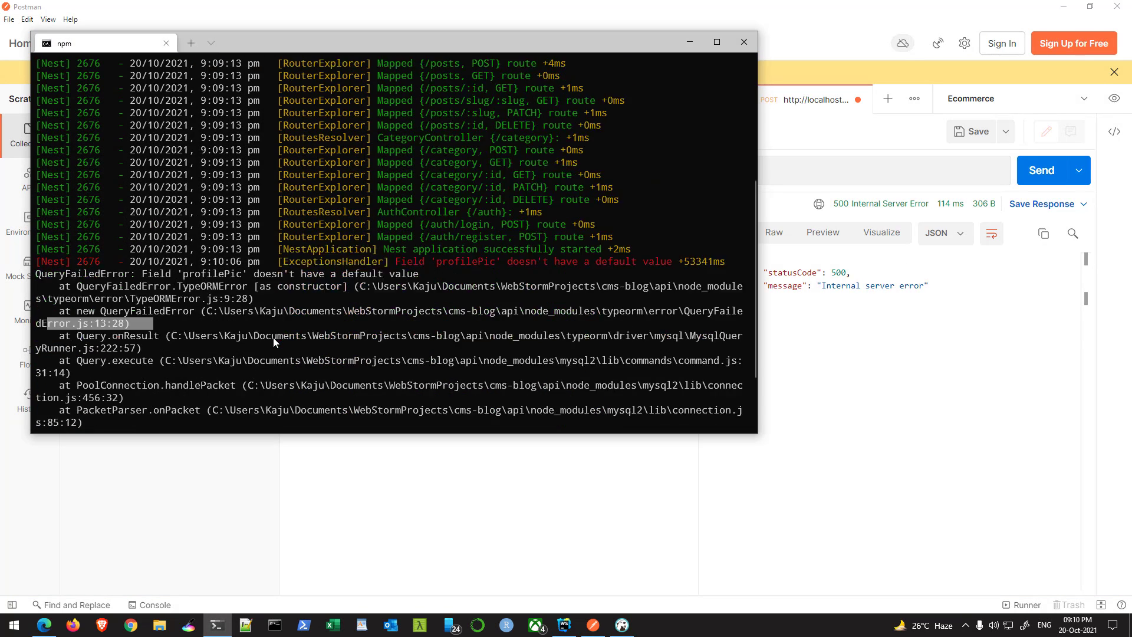
drag(183, 188, 372, 187)
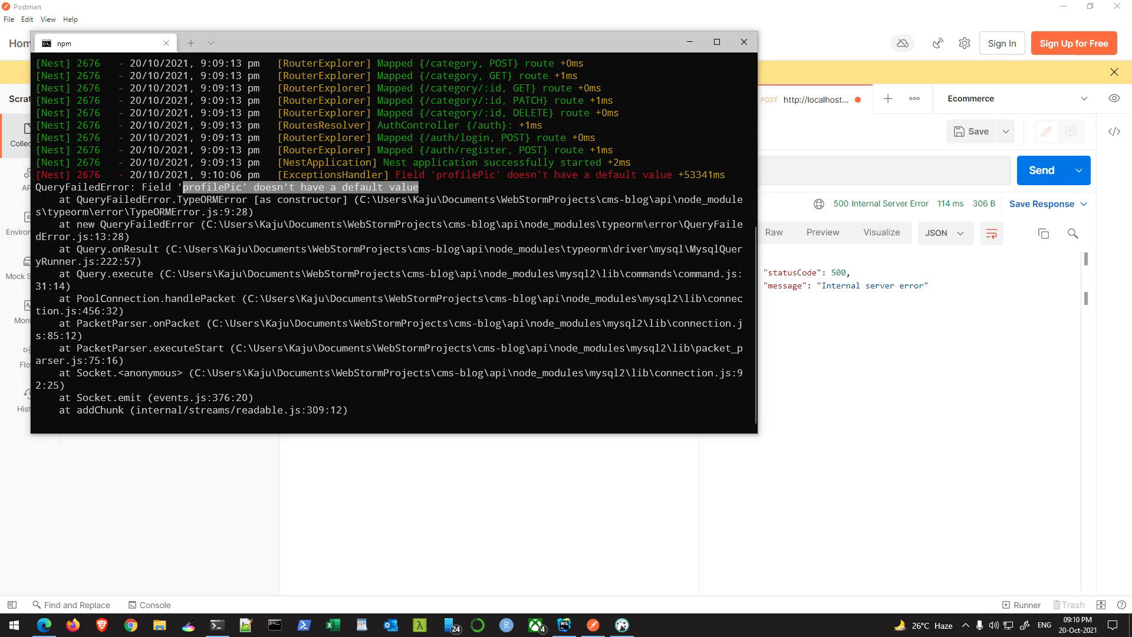
click(595, 625)
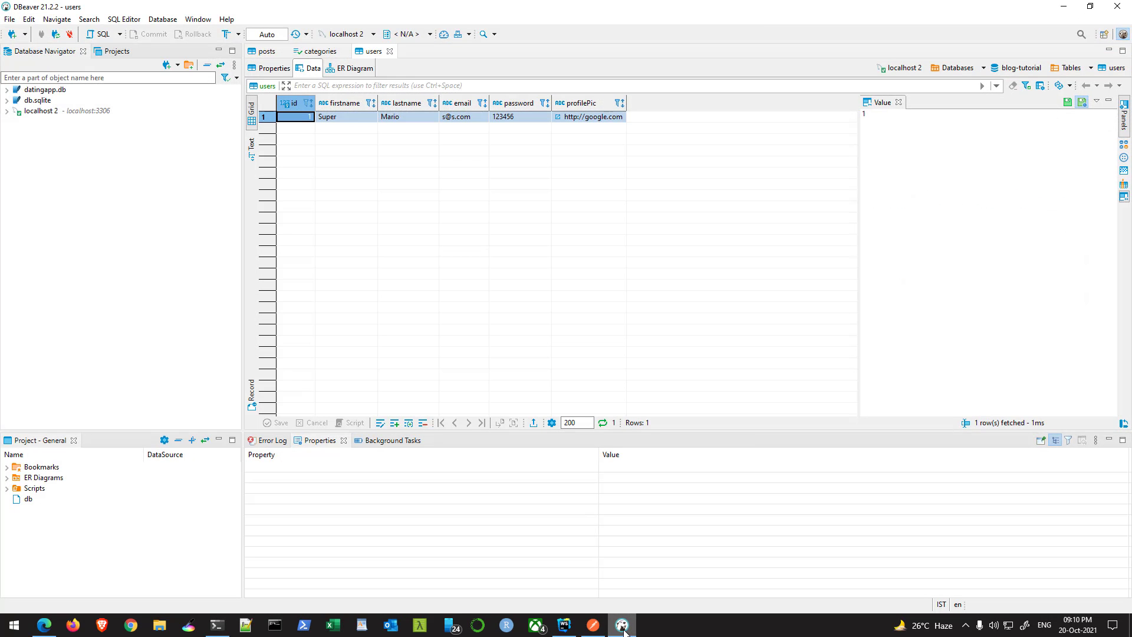
click(564, 626)
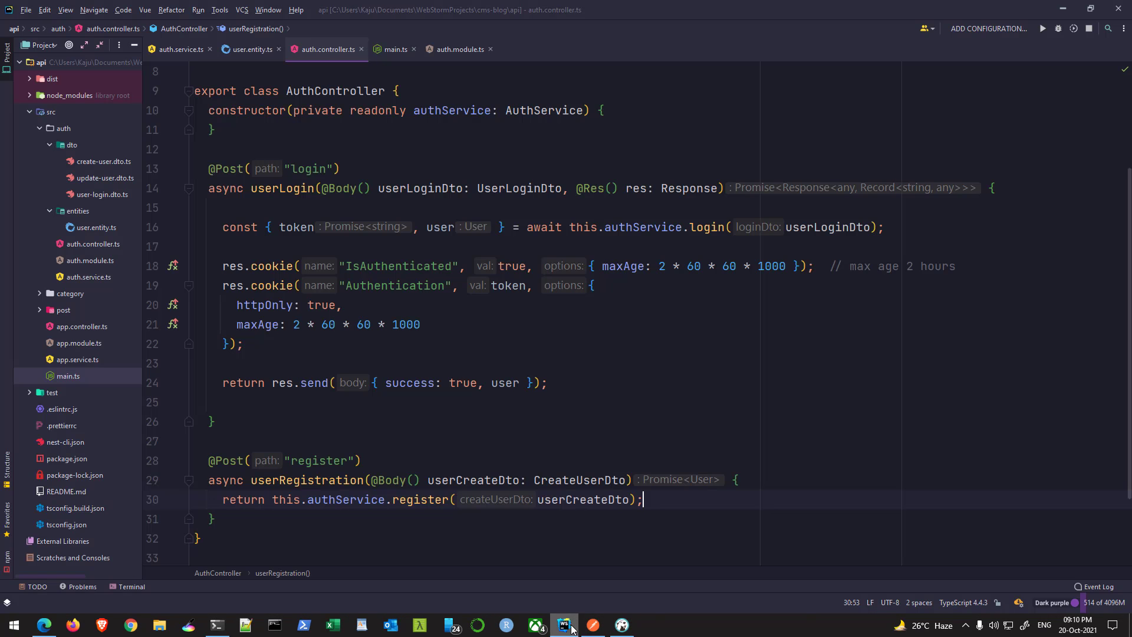
Step: Add {default: null} to the User entity's profilePic column and confirm a clean recompile
click(241, 56)
click(266, 283)
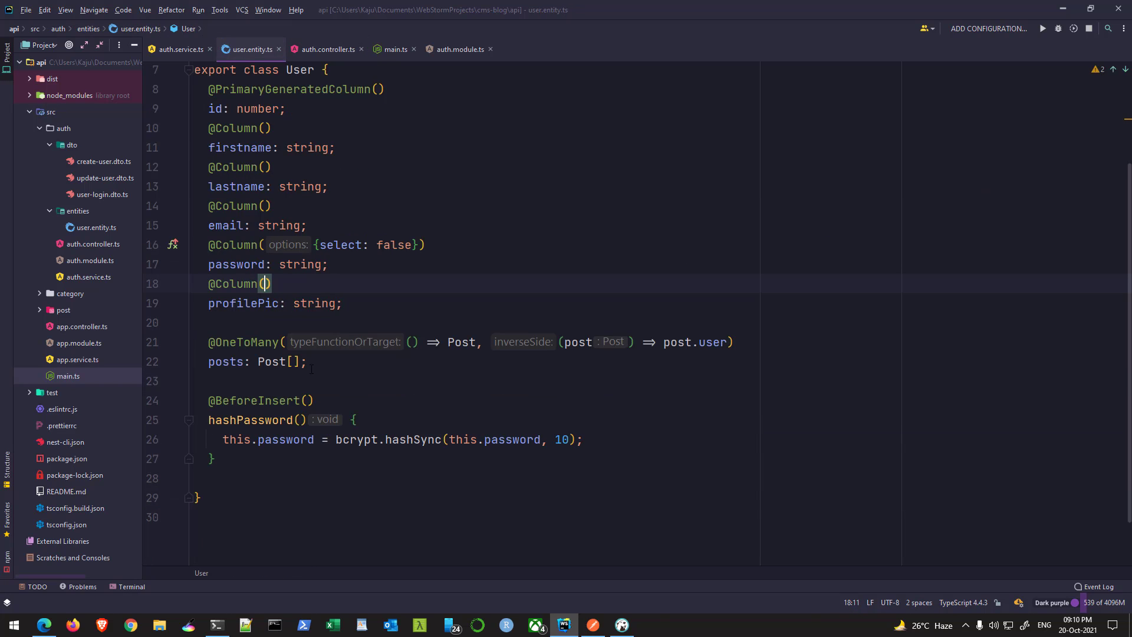
text({default:)
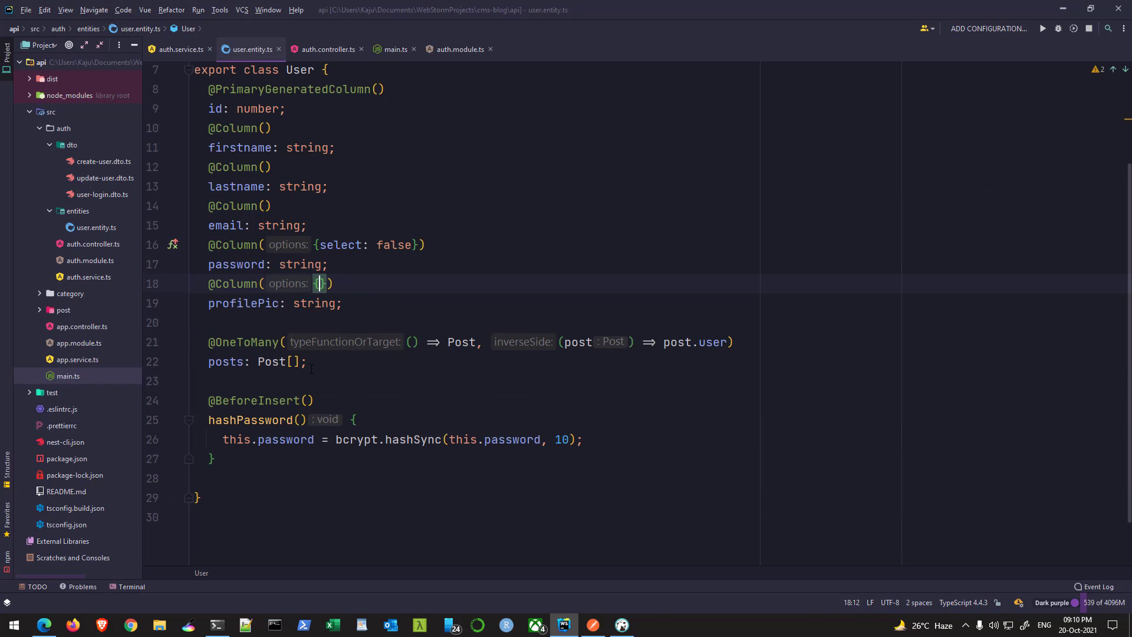
text( null)
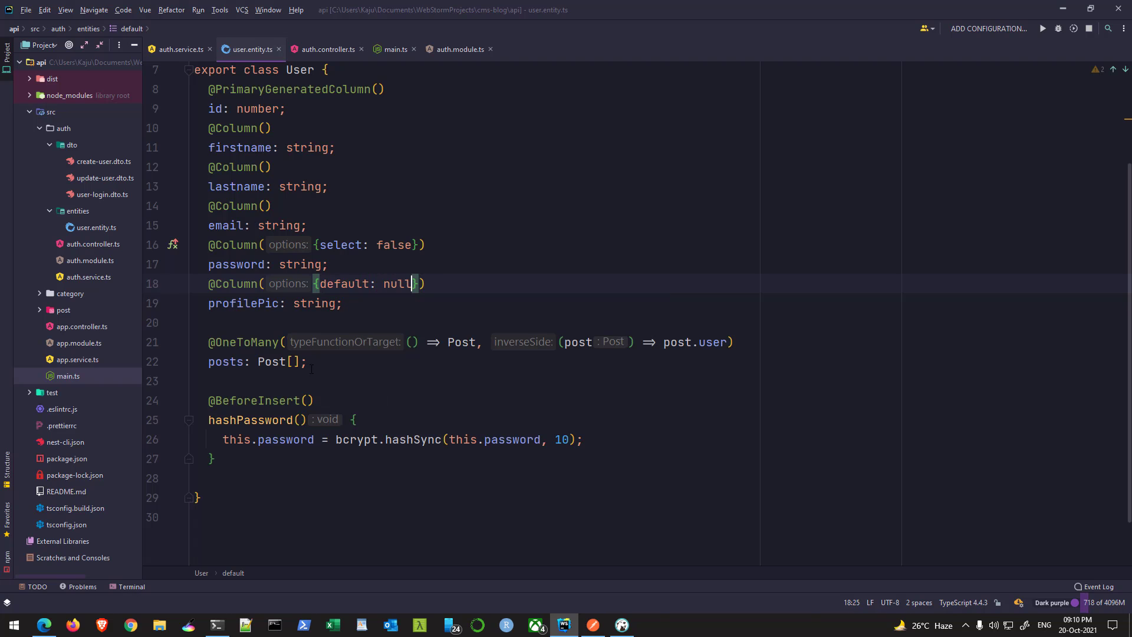
click(215, 625)
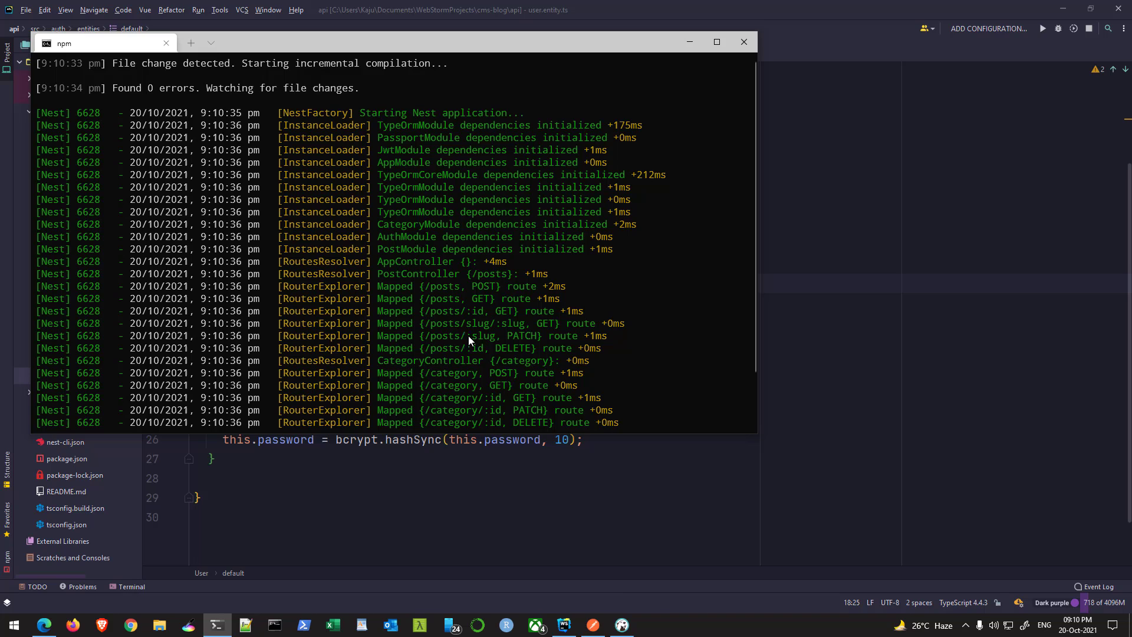
click(594, 625)
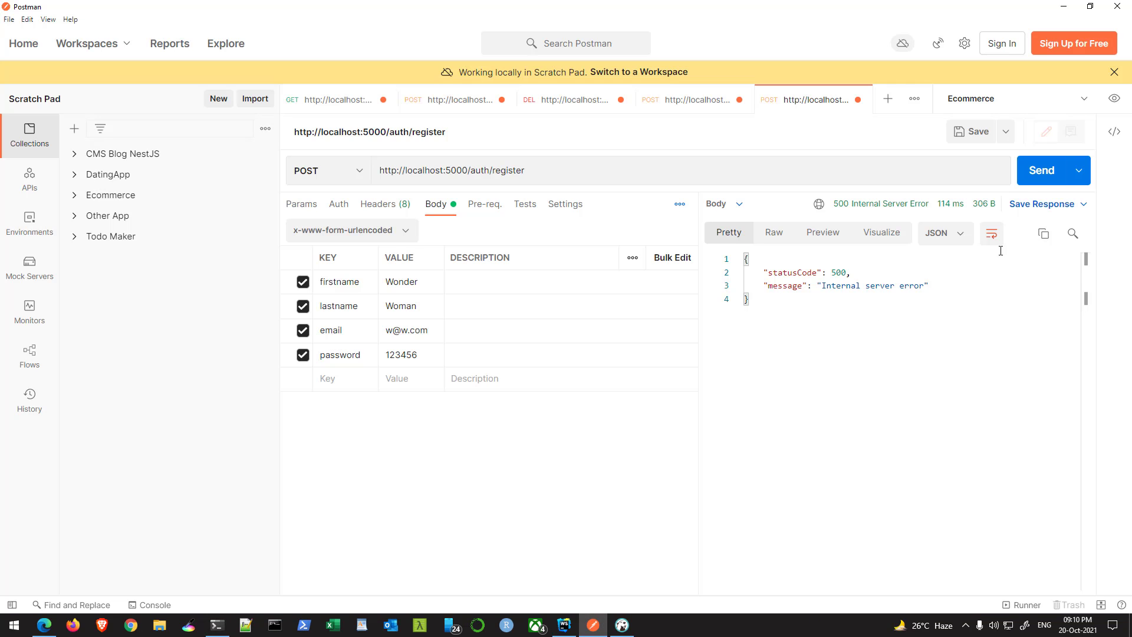
Step: Resend registration for 201 Created, checking firstname, null profilePic and id 2
click(1033, 177)
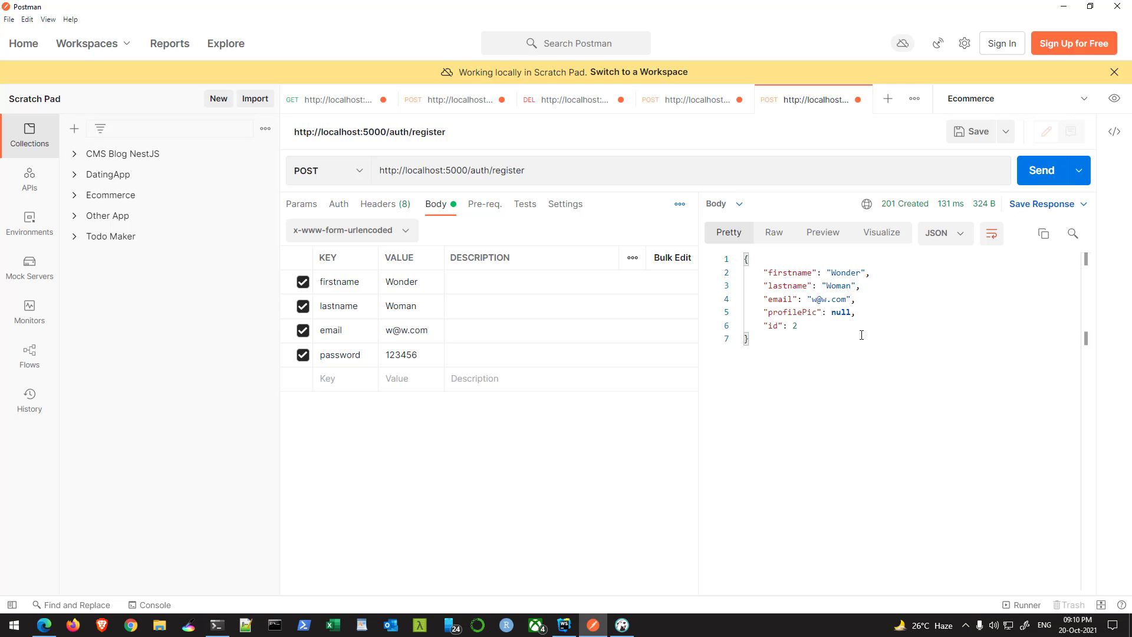
drag(764, 272, 868, 273)
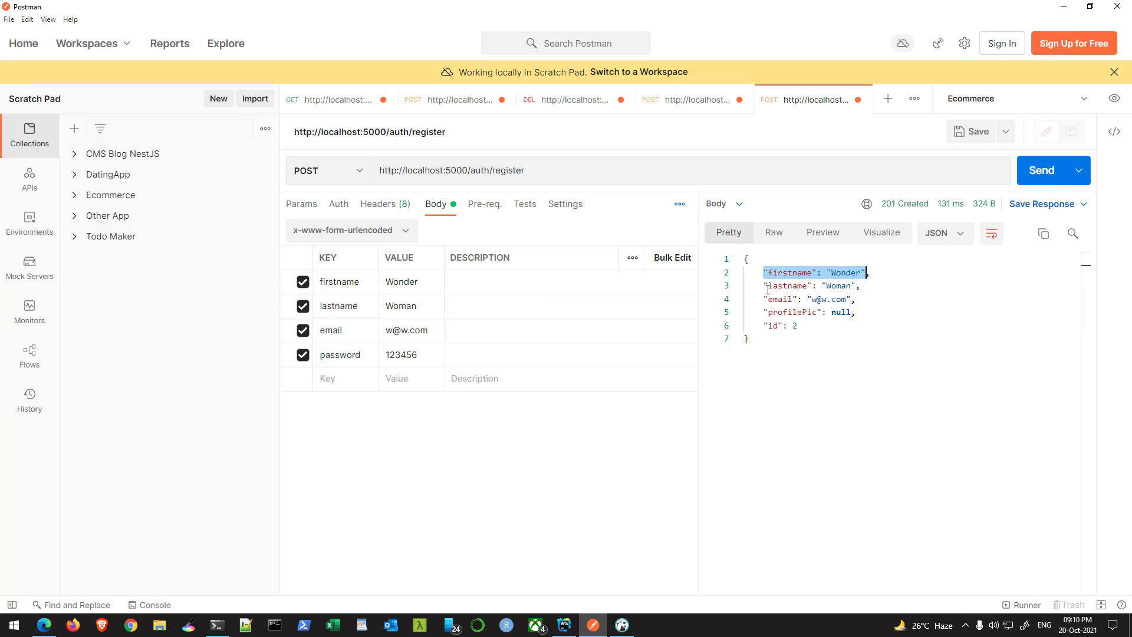
drag(818, 311, 883, 312)
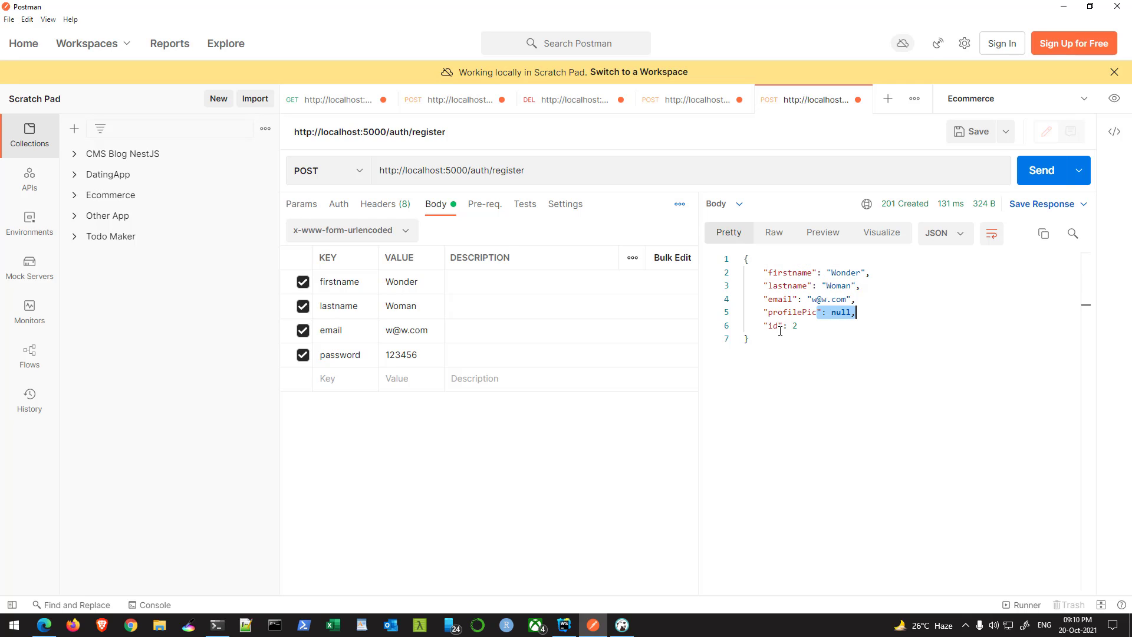
drag(767, 327, 799, 326)
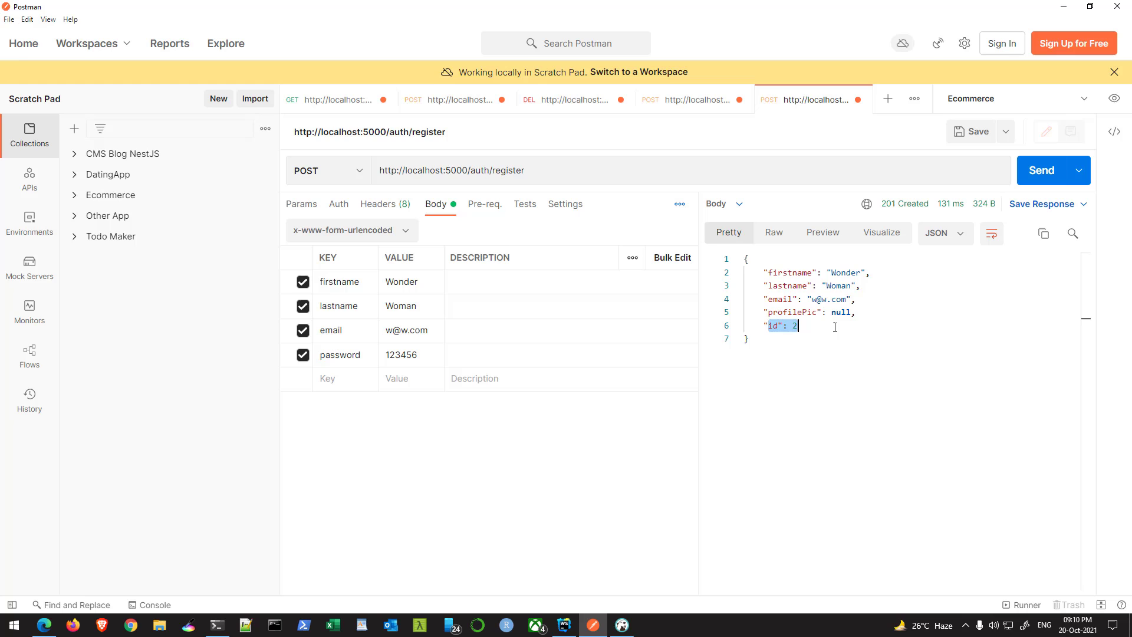
drag(764, 269, 808, 324)
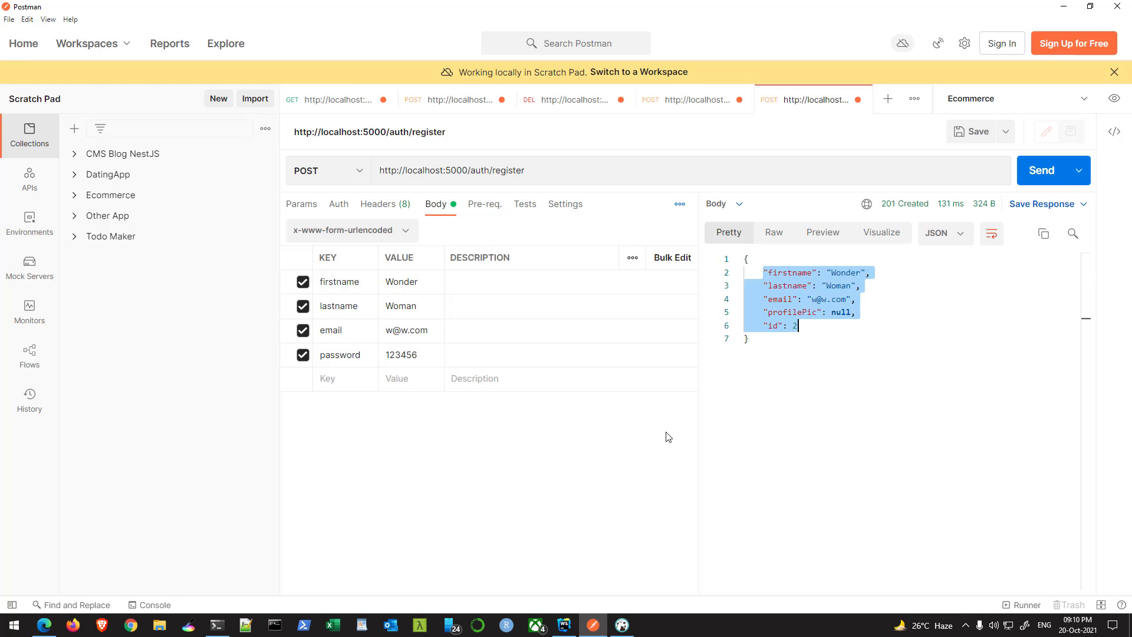
click(624, 627)
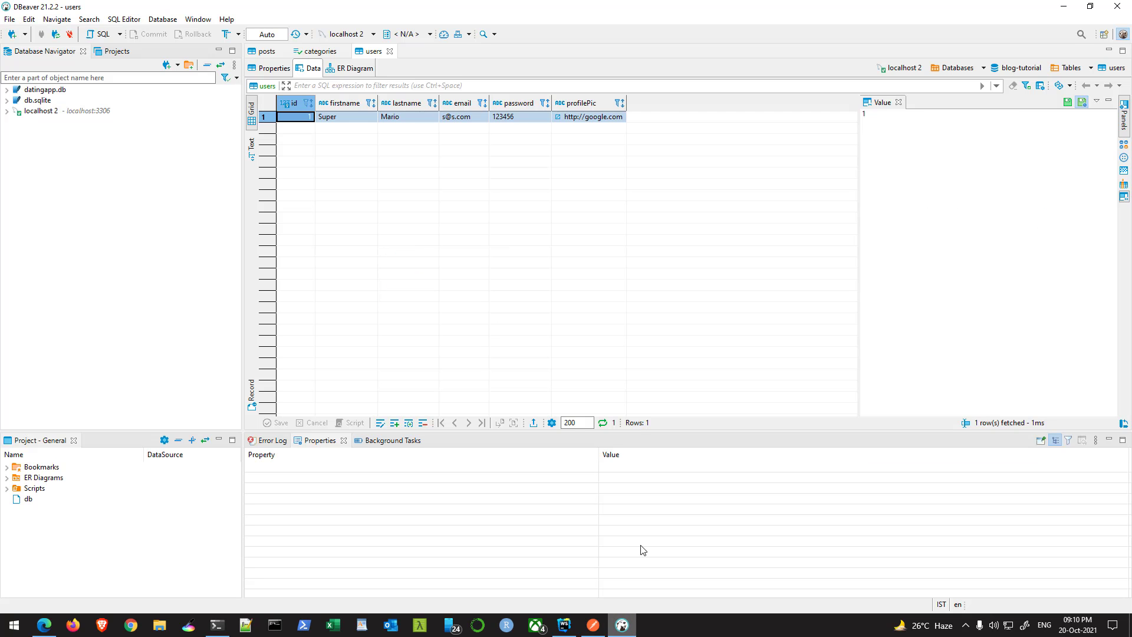
Step: Reload the users table and inspect Wonder Woman's bcrypt-hashed password and NULL profilePic
click(1060, 86)
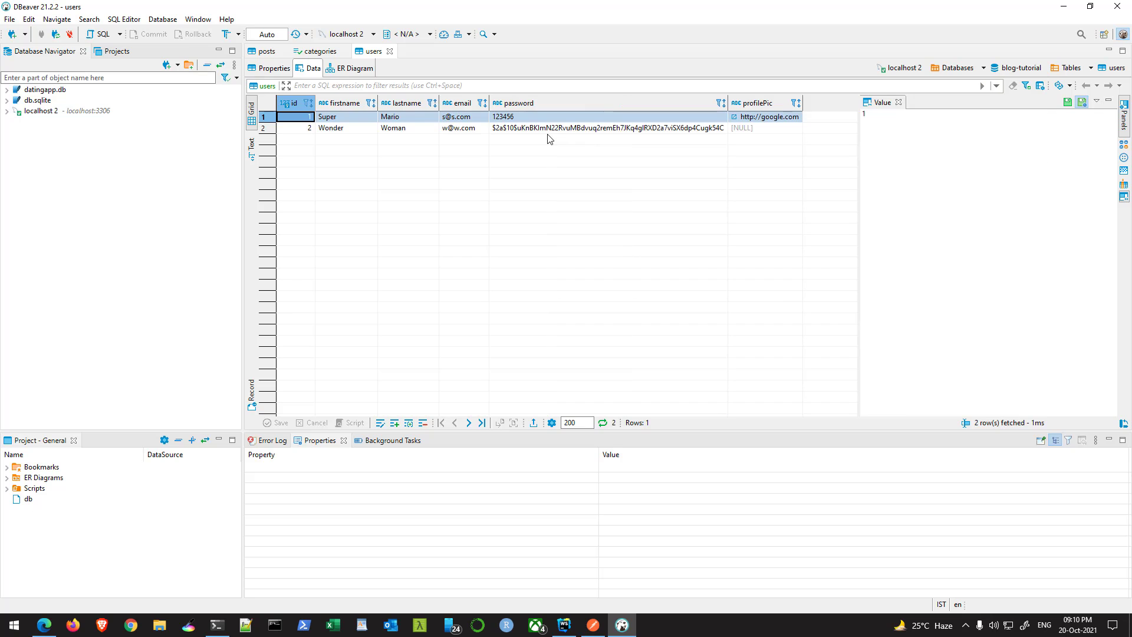
click(549, 128)
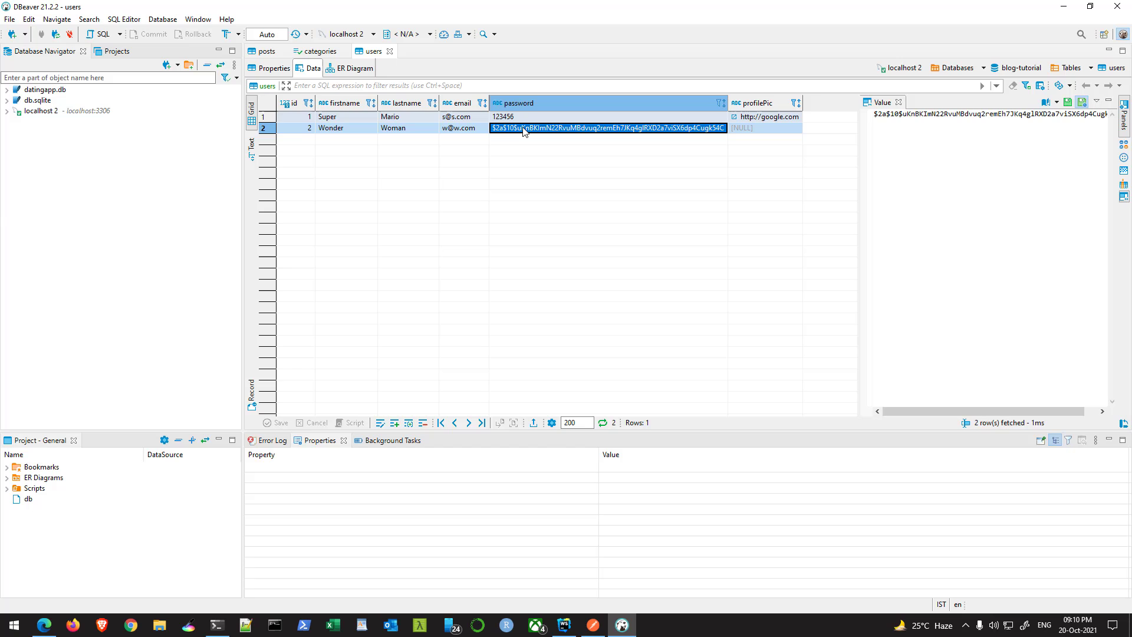
Step: Review register()'s lines creating and saving the new User in auth.service.ts
key(alt+Tab)
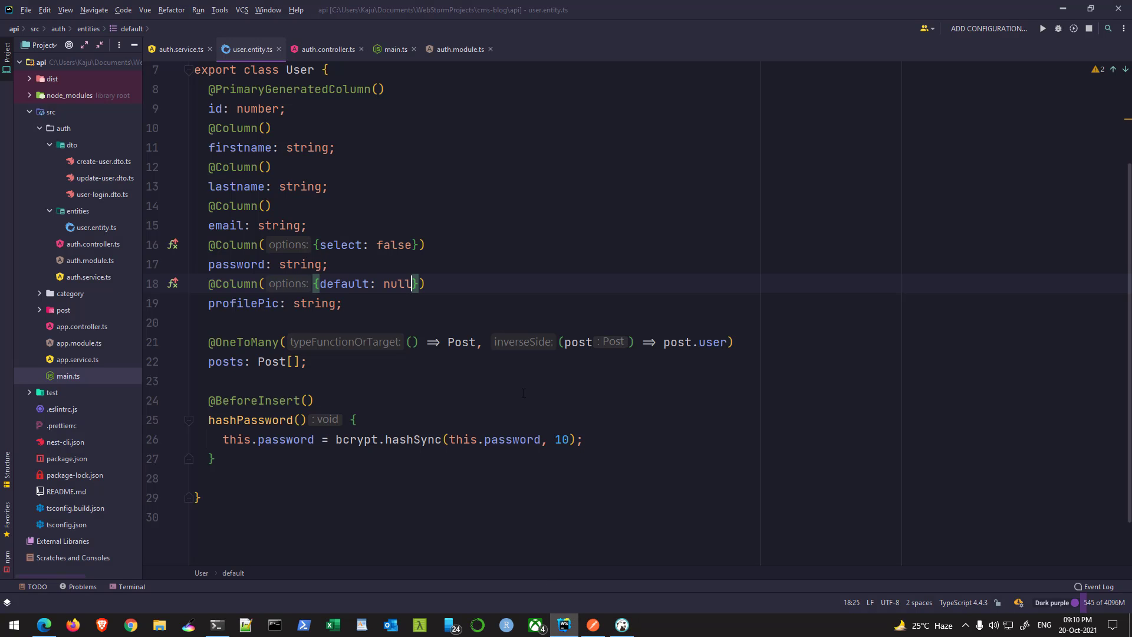
click(180, 49)
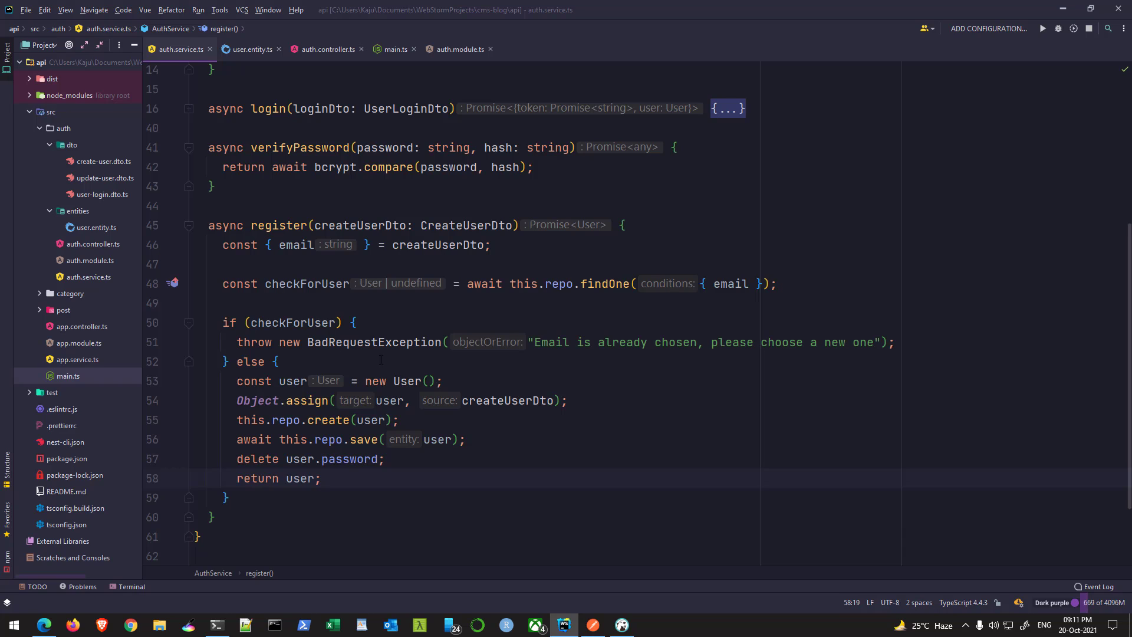
drag(443, 380, 236, 381)
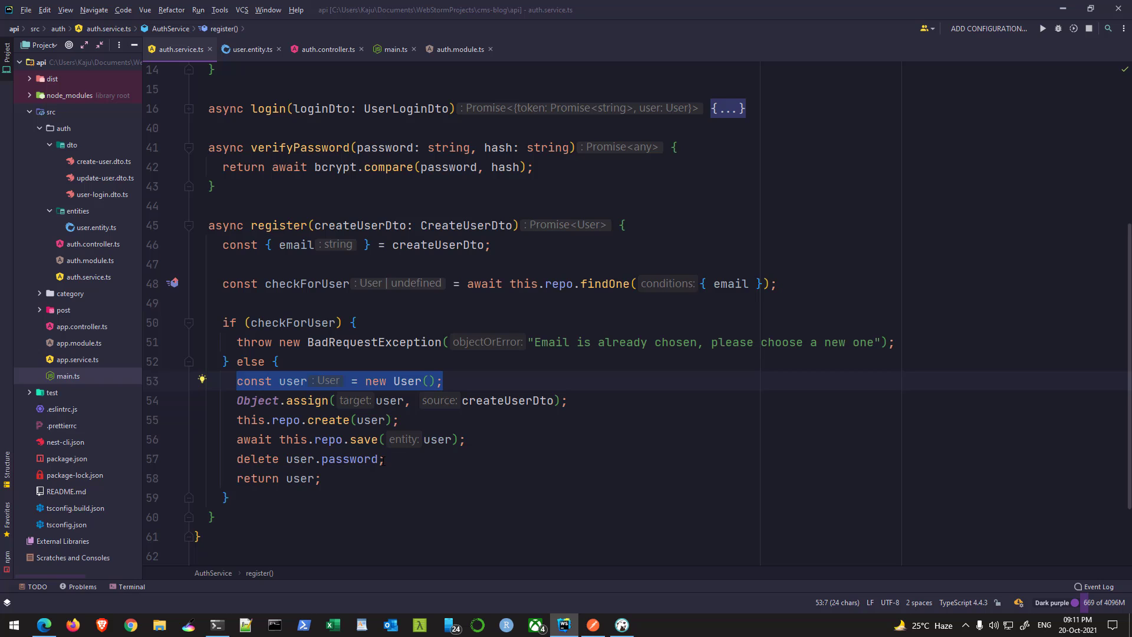
drag(466, 440, 222, 439)
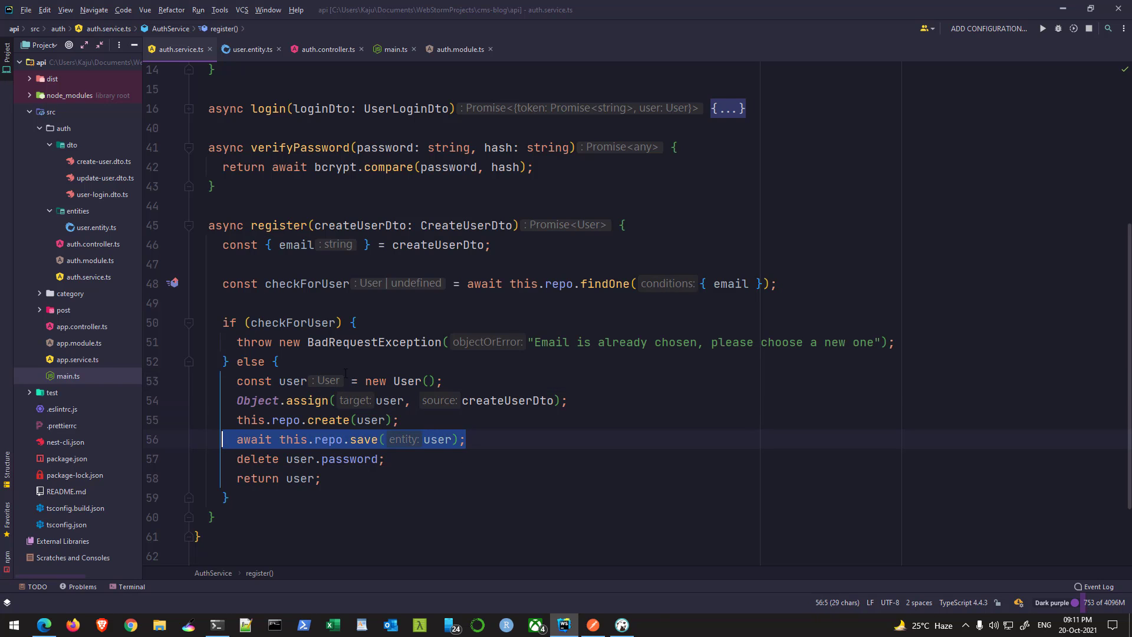
click(251, 49)
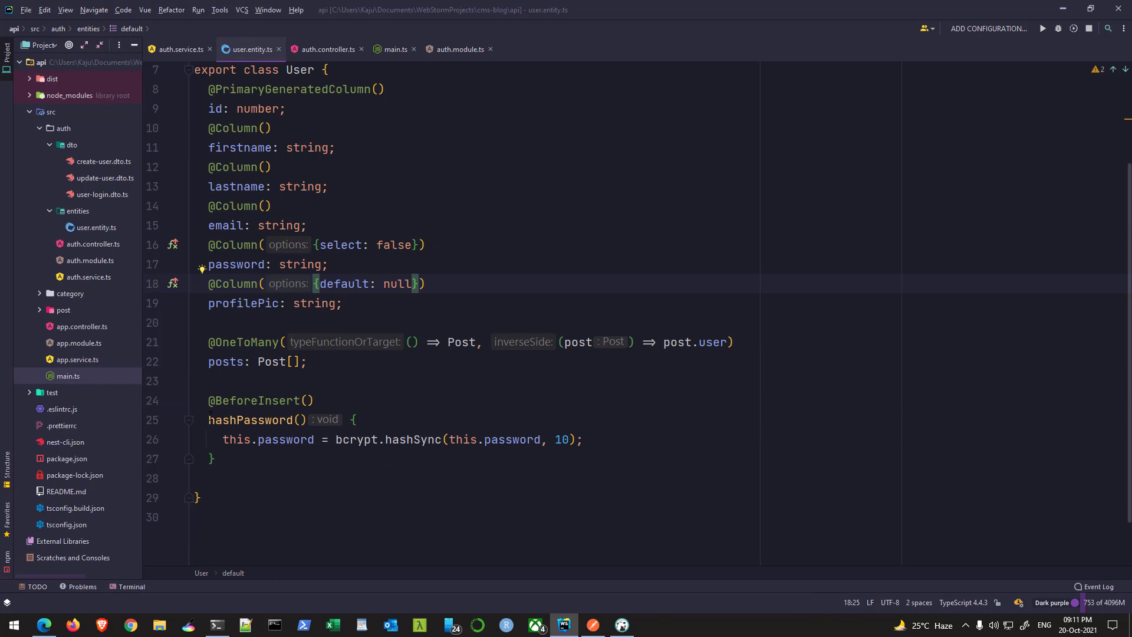
drag(208, 420, 217, 458)
click(217, 459)
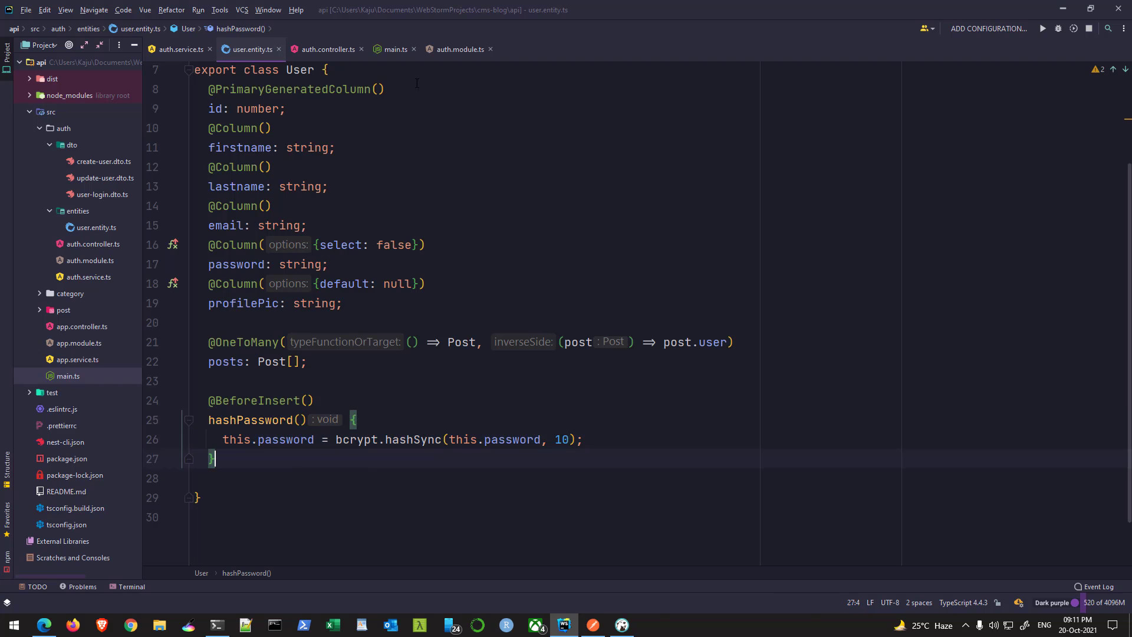
click(591, 625)
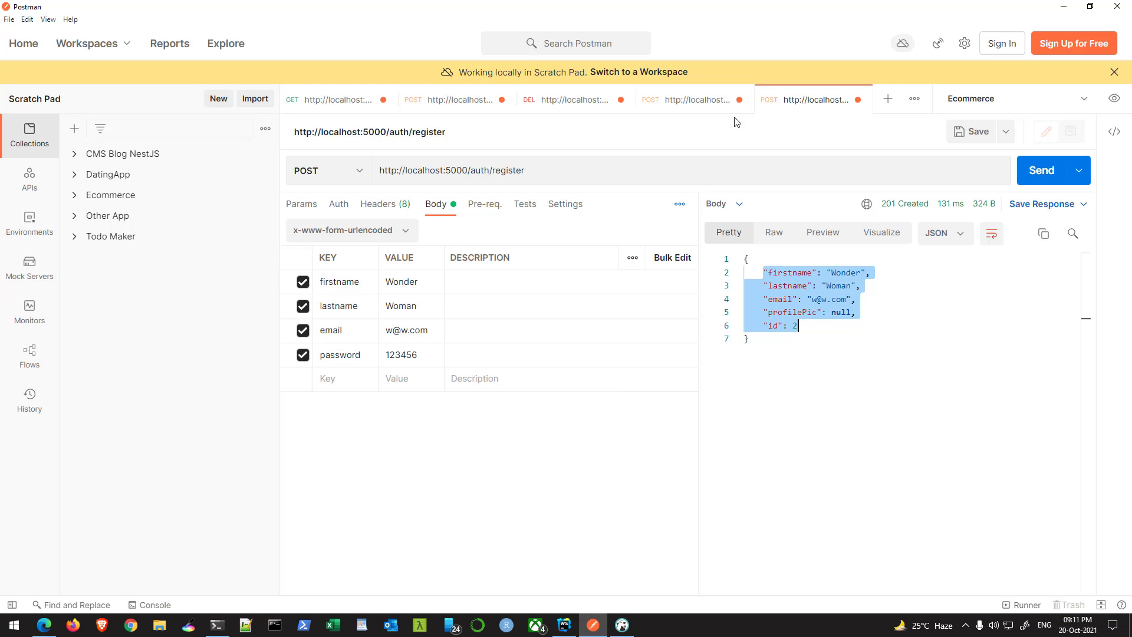
click(698, 99)
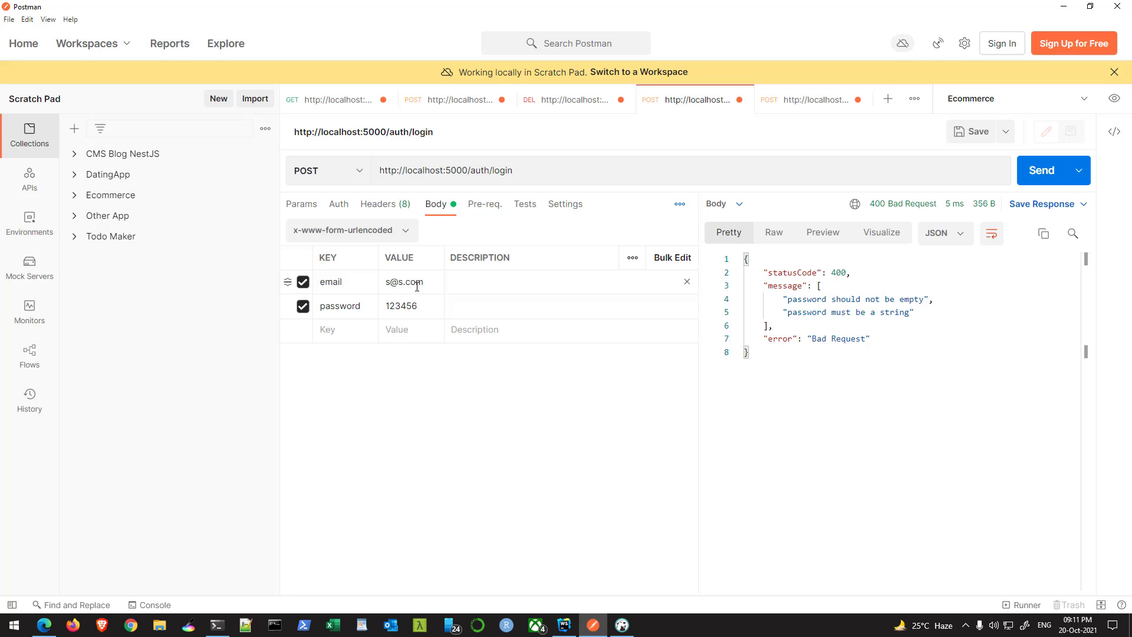
click(407, 282)
key(BackSpace)
key(BackSpace)
key(BackSpace)
text(w@w.)
text(com)
Step: Confirm Postman's cookie manager shows no cookies stored
click(679, 204)
click(619, 228)
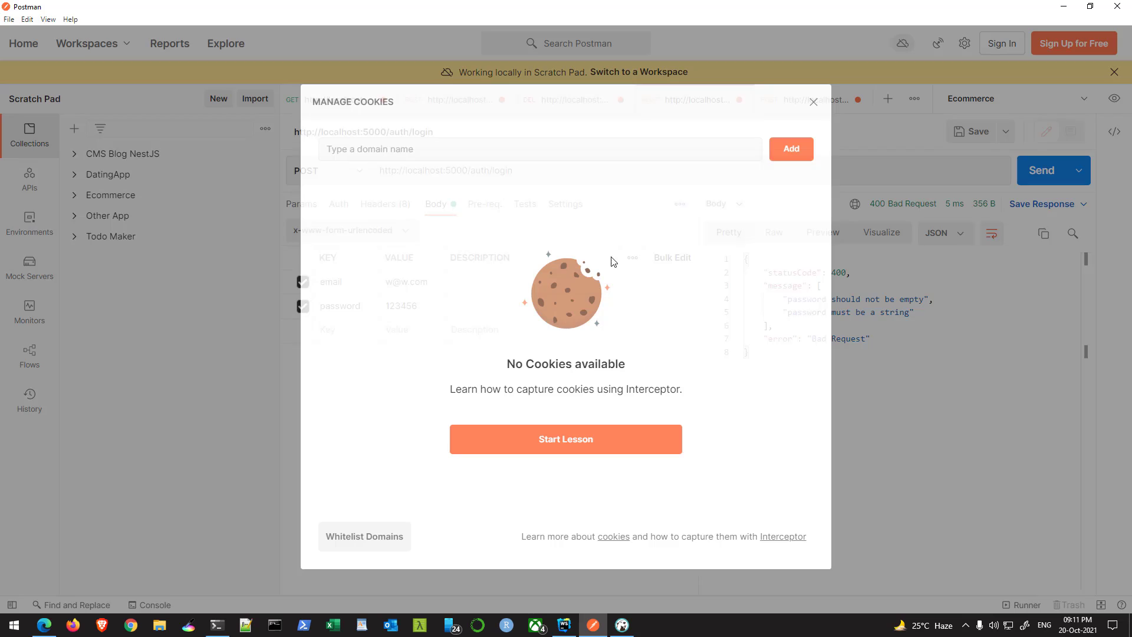
drag(510, 363, 632, 368)
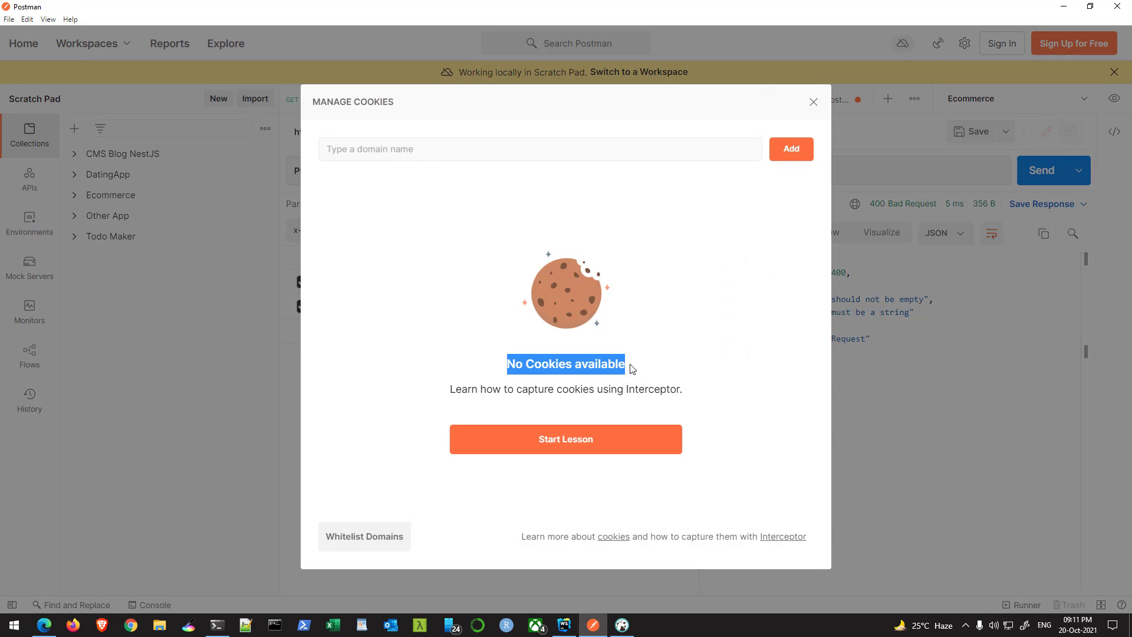
click(814, 103)
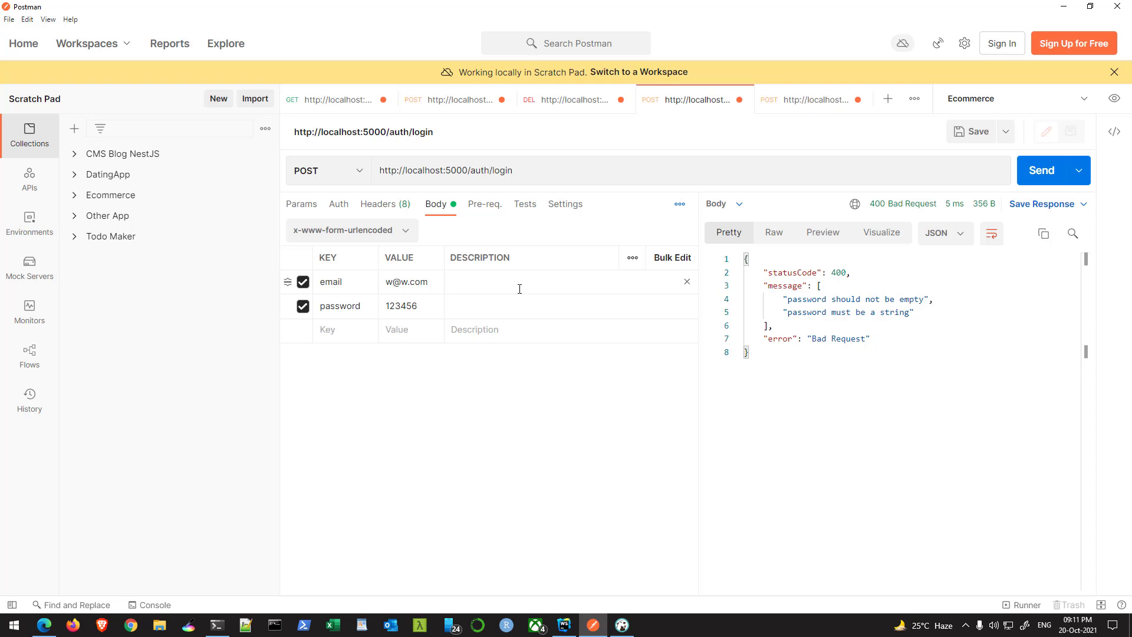
Step: Send the login and review the 201 response: success true plus the Wonder Woman user
click(1042, 173)
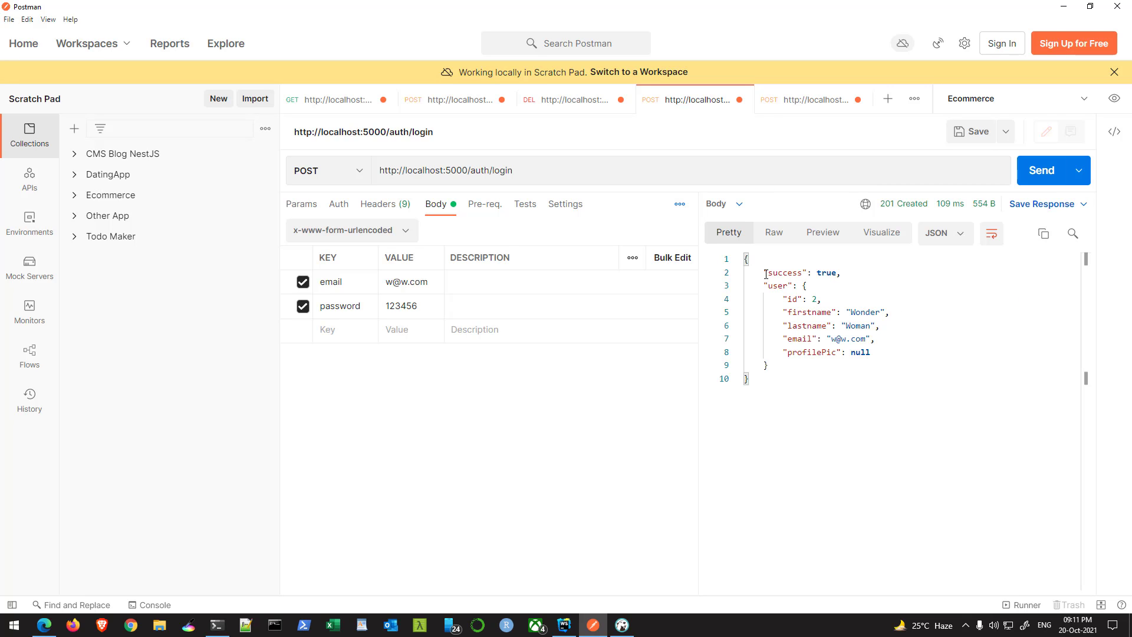
drag(765, 273, 855, 273)
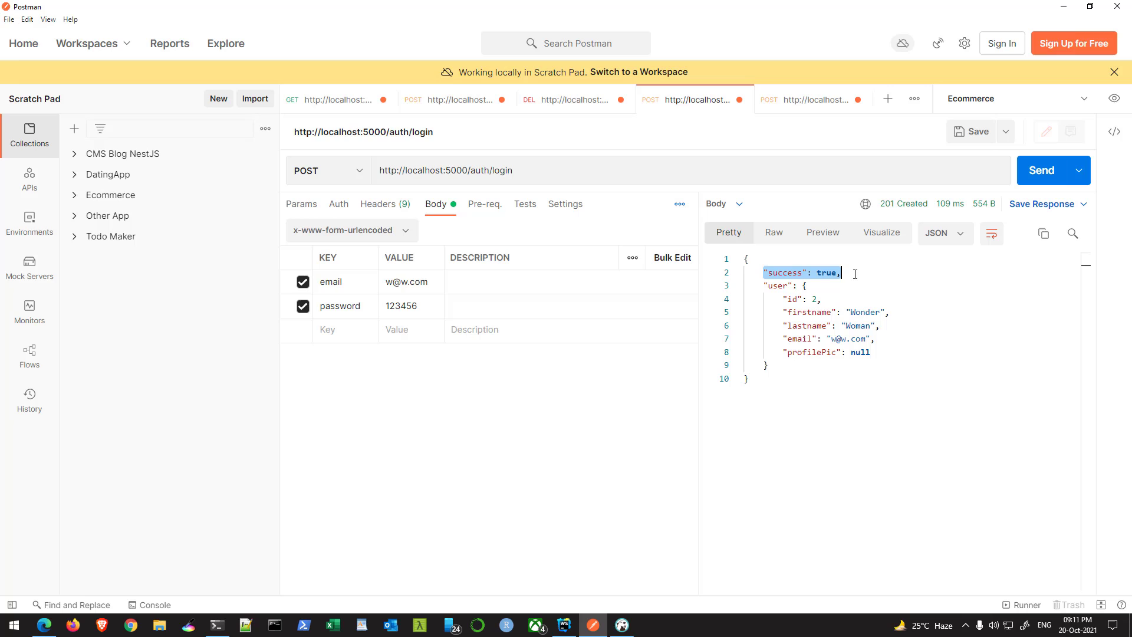
drag(763, 285, 876, 352)
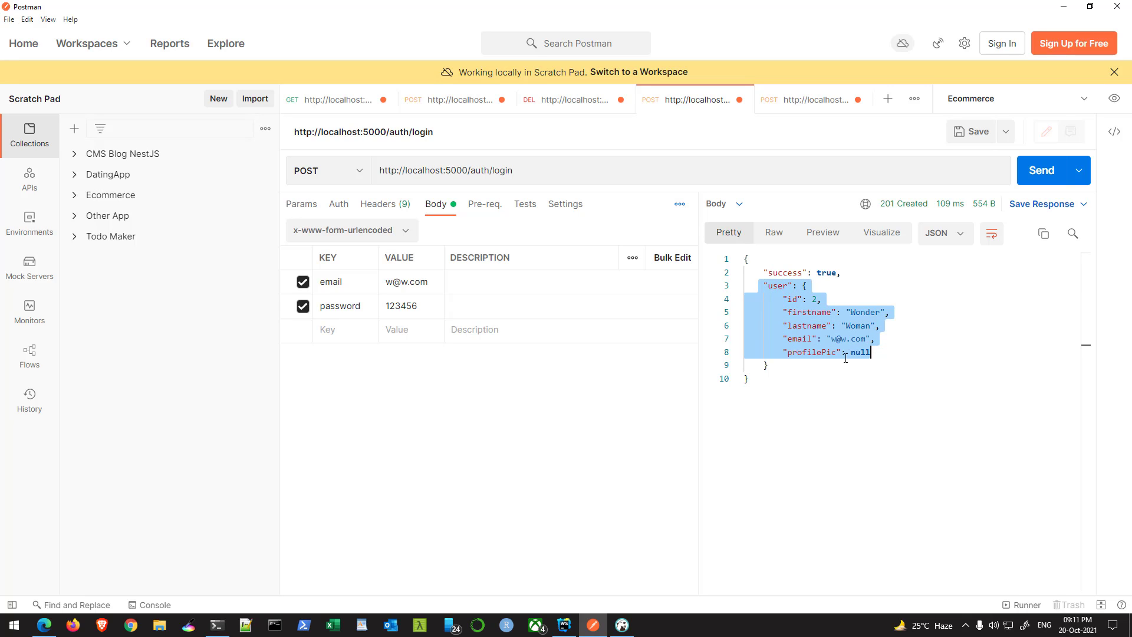
click(679, 204)
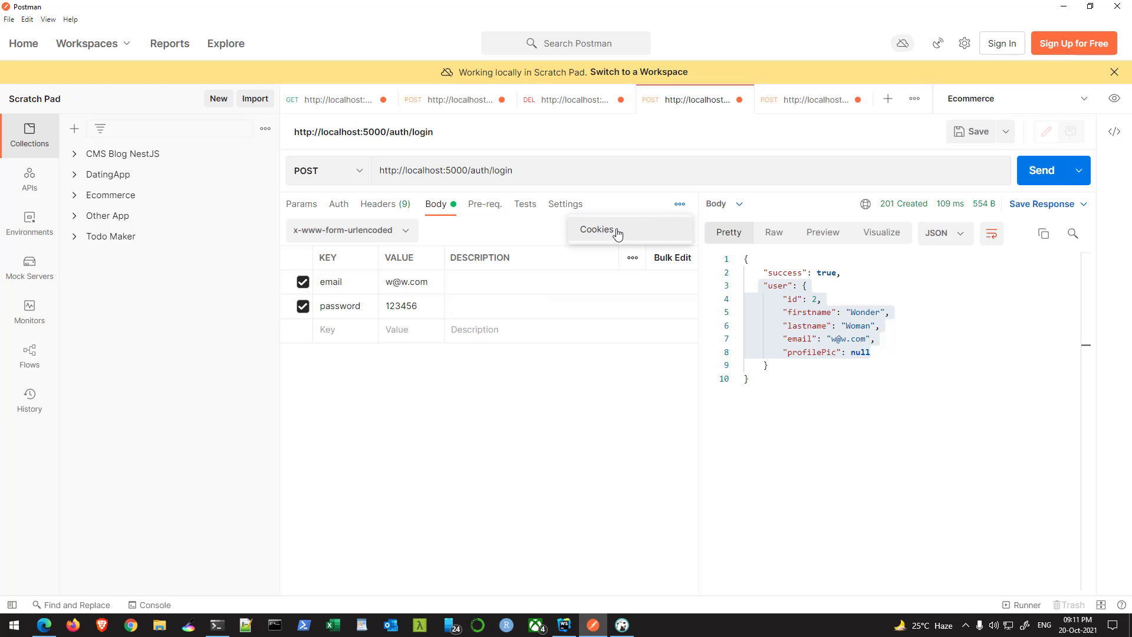
click(617, 231)
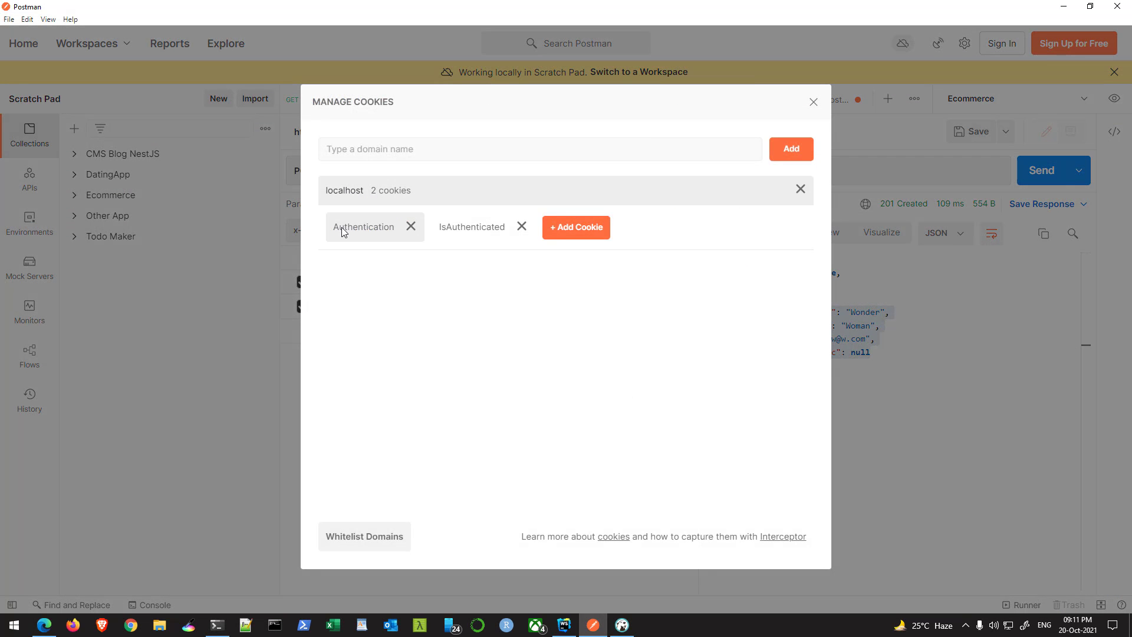
click(367, 234)
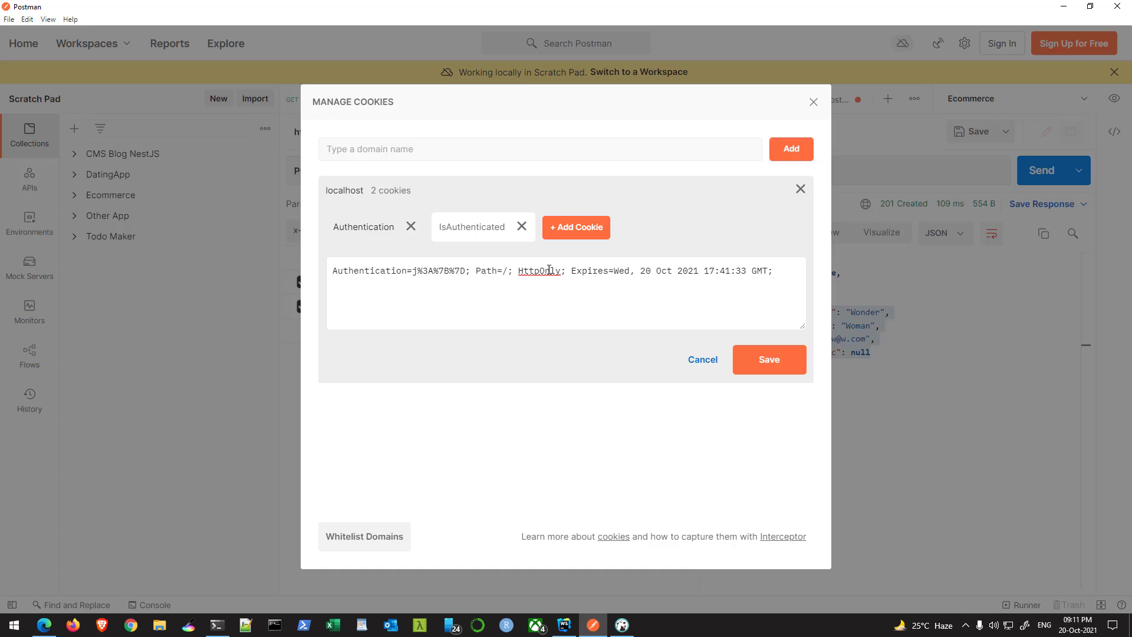
double_click(521, 271)
click(475, 230)
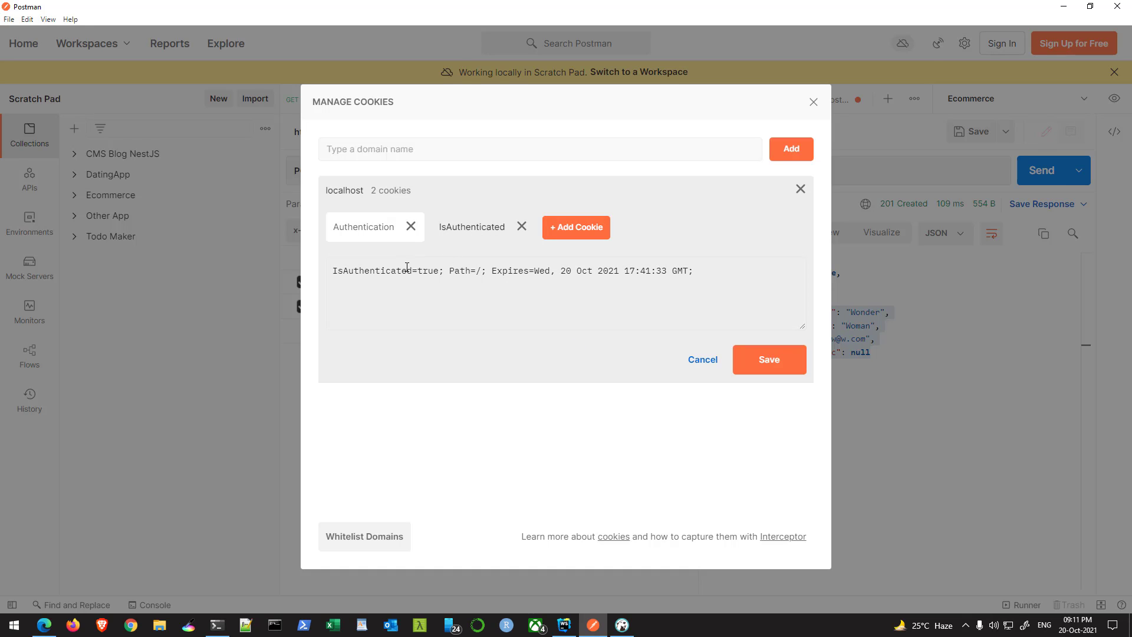
drag(418, 271, 443, 272)
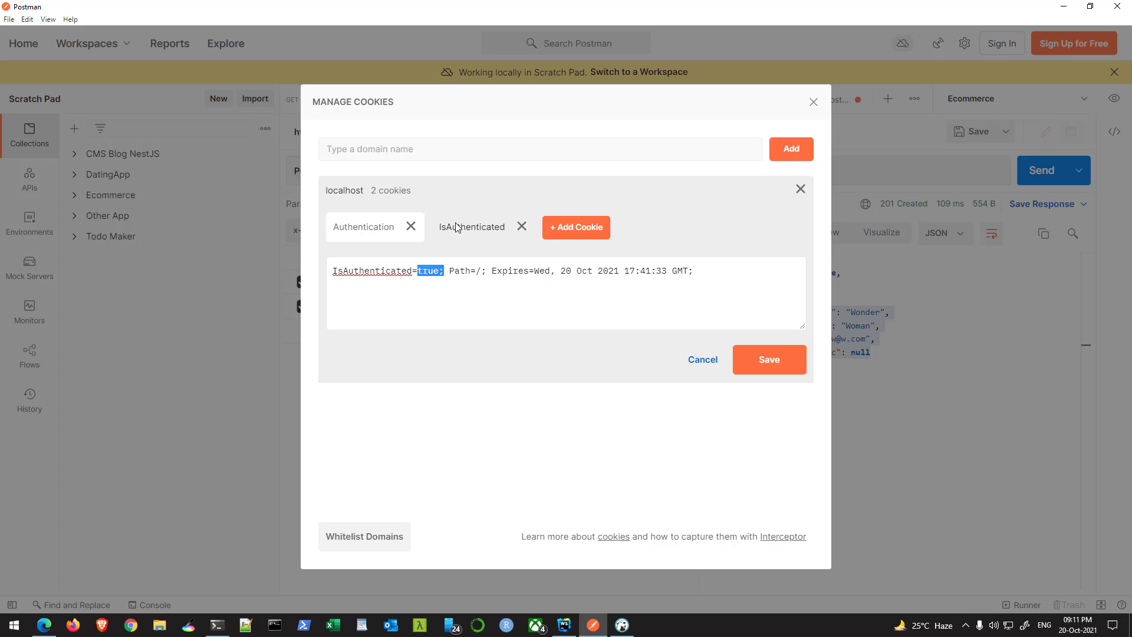
click(372, 227)
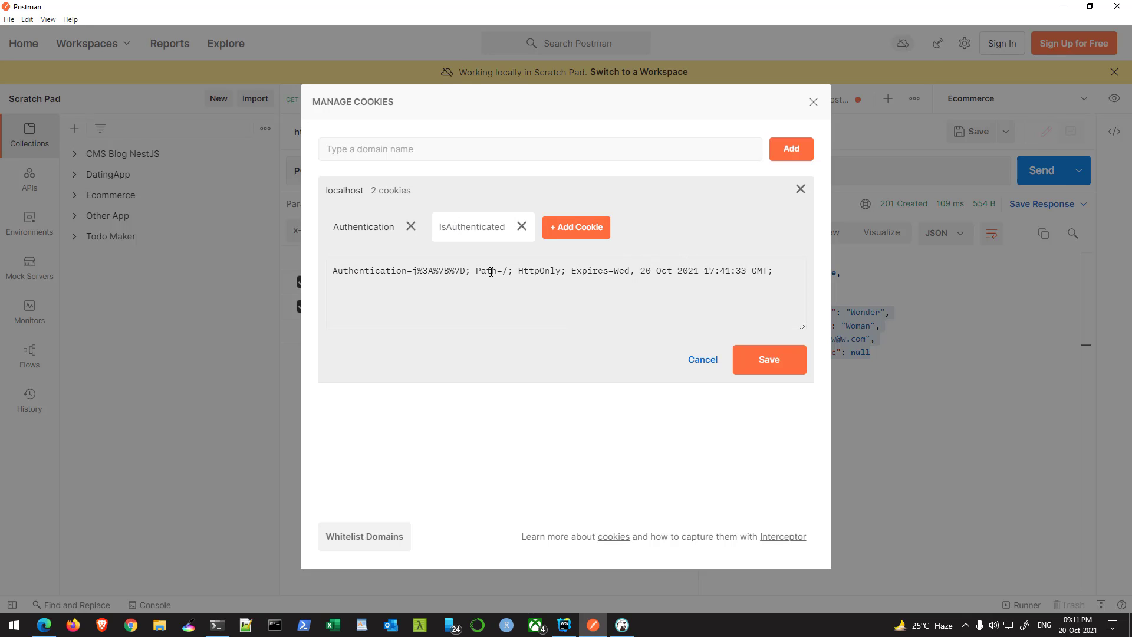
drag(520, 271, 562, 271)
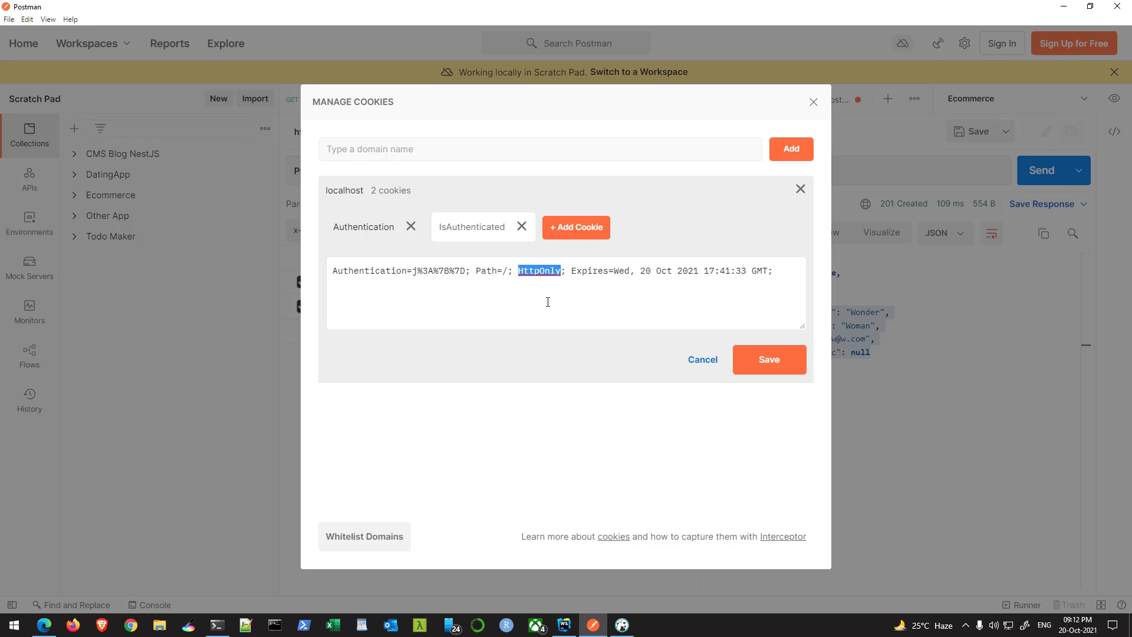
drag(413, 271, 467, 271)
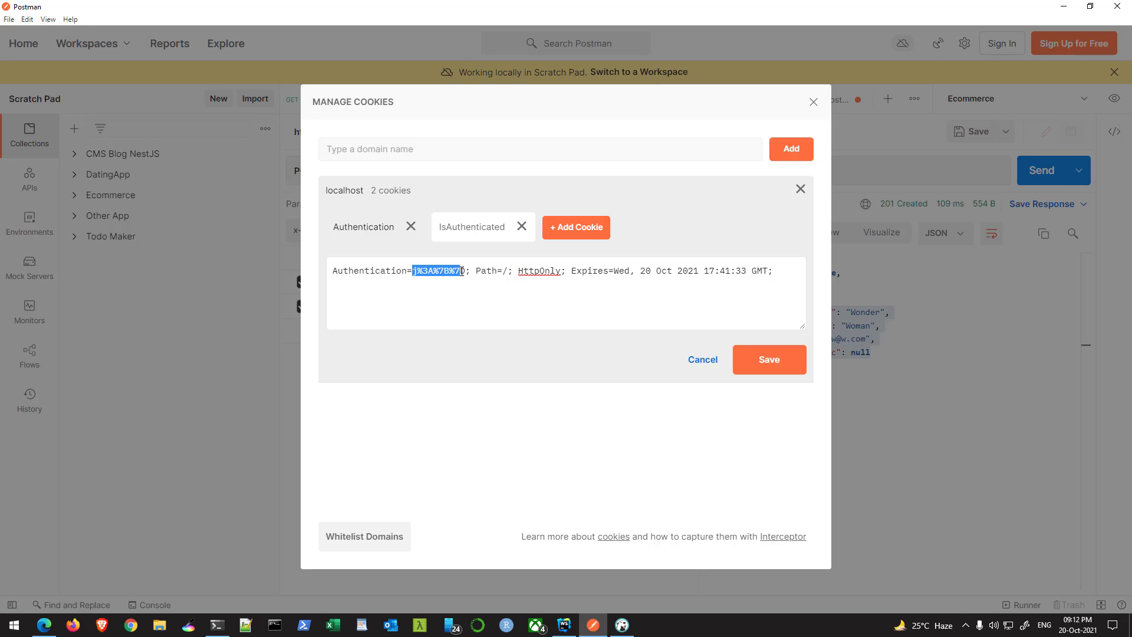
click(391, 241)
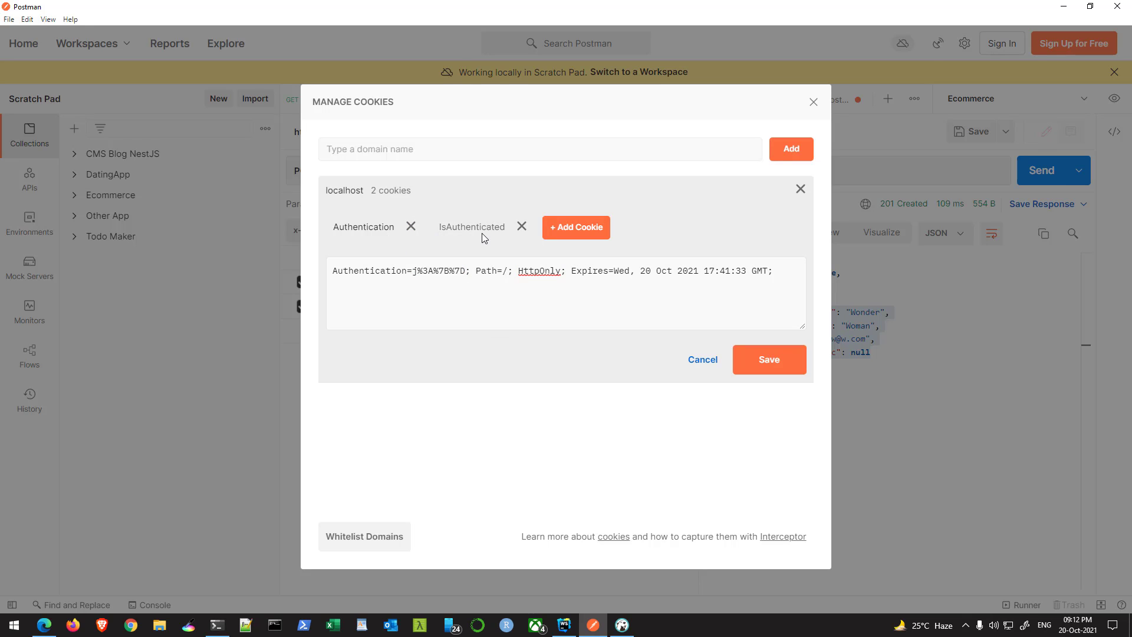
click(816, 102)
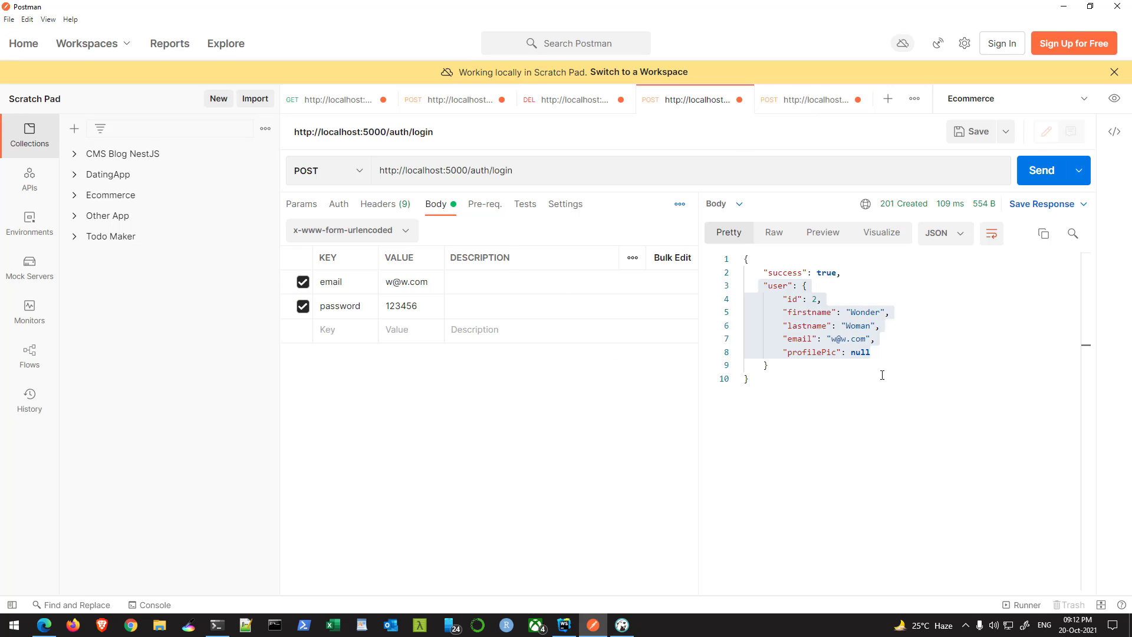
drag(762, 272, 836, 363)
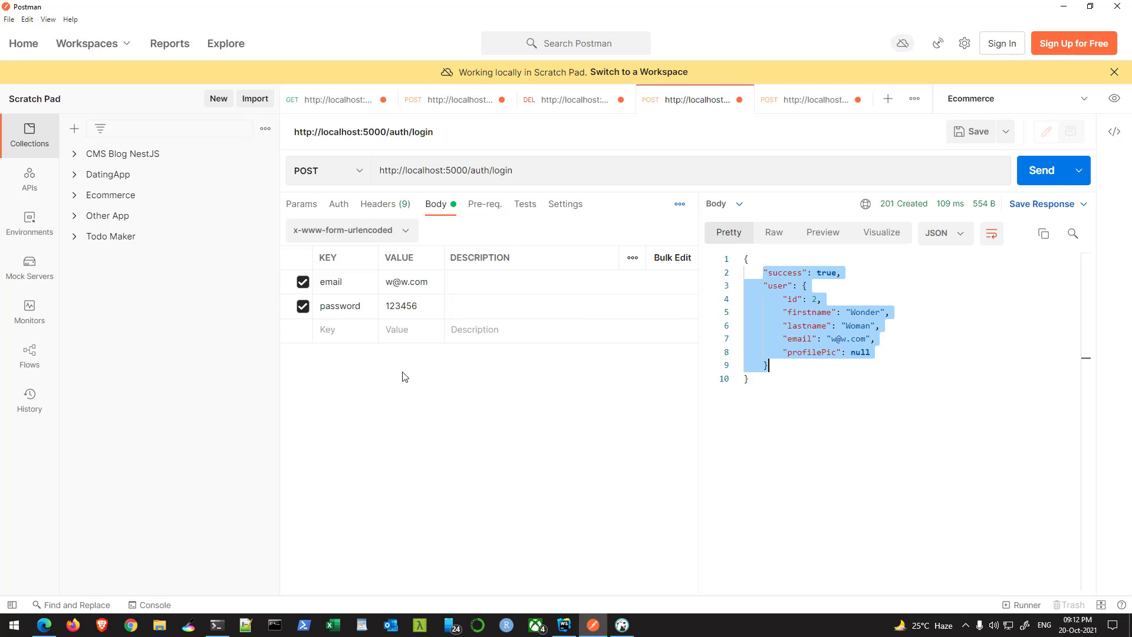
click(424, 306)
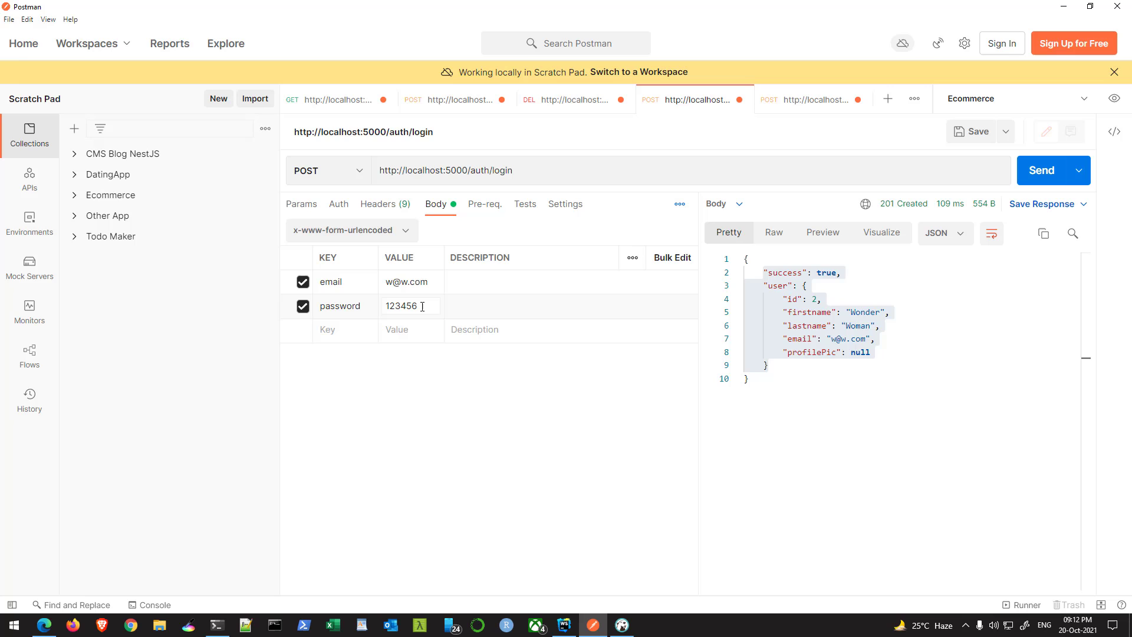
text(7)
click(1041, 170)
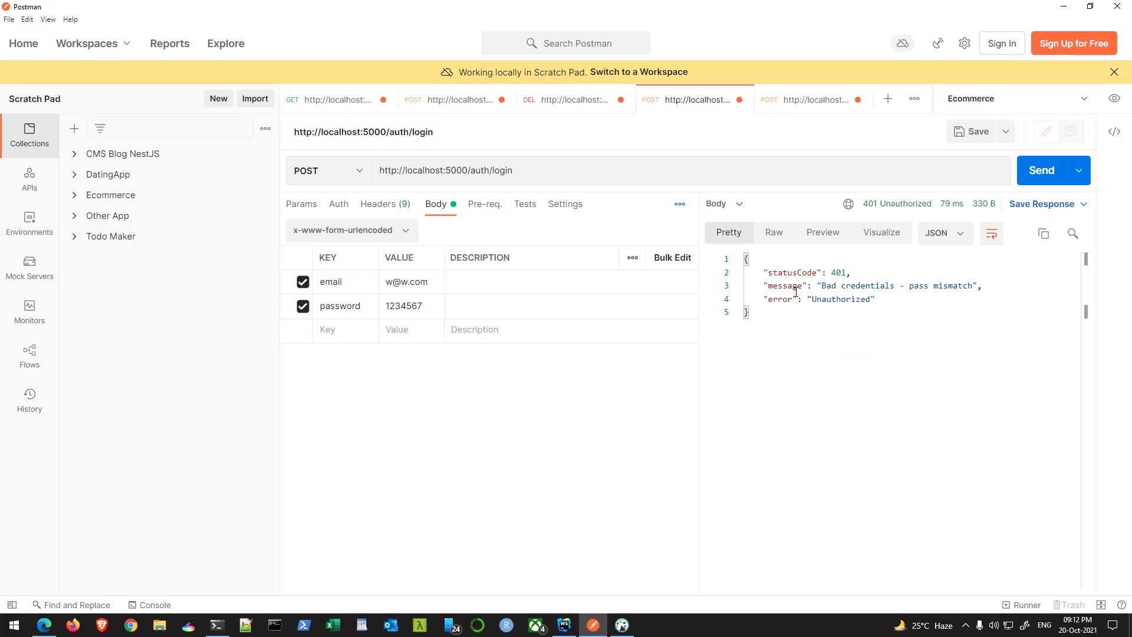
drag(765, 286, 998, 285)
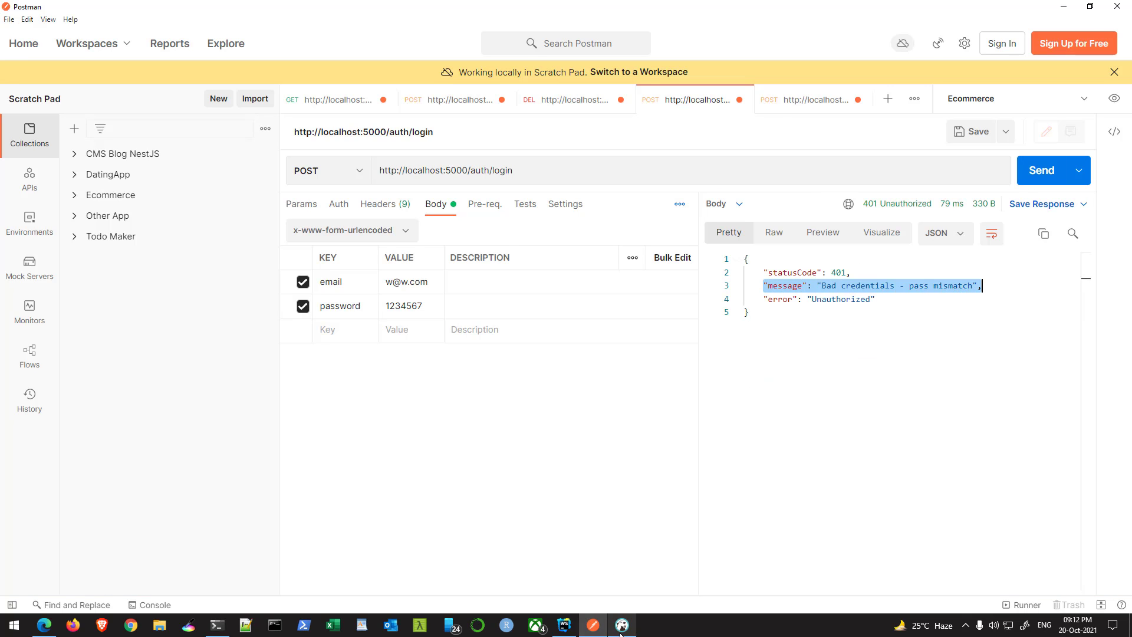
click(564, 626)
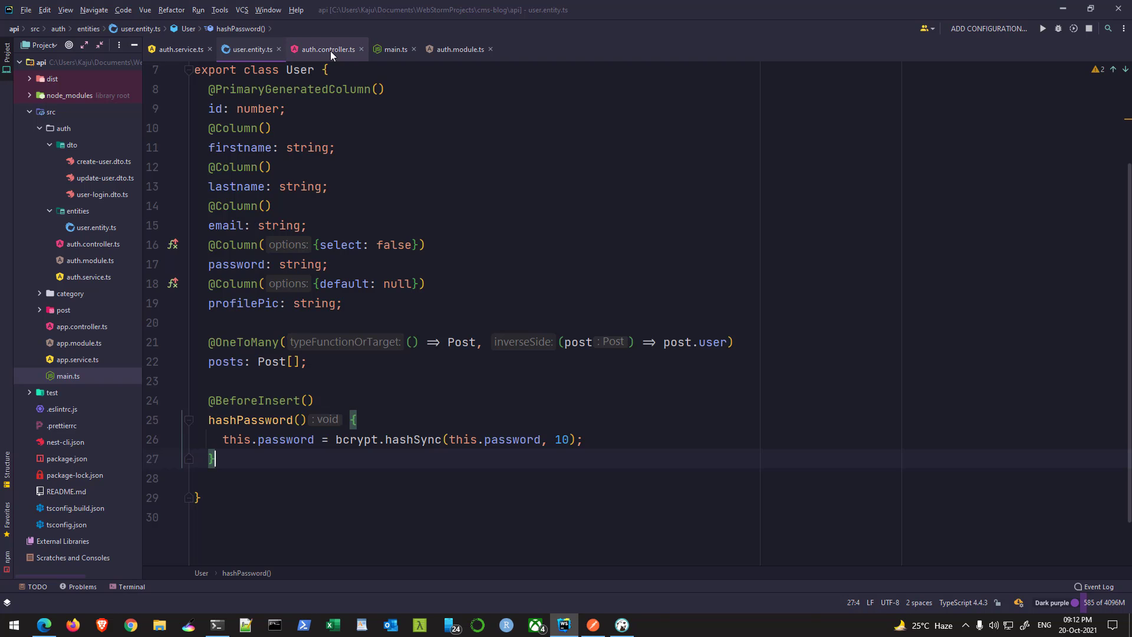
Step: Delete the ' - user not found' and ' - pass mismatch' suffixes from both login exceptions
click(181, 49)
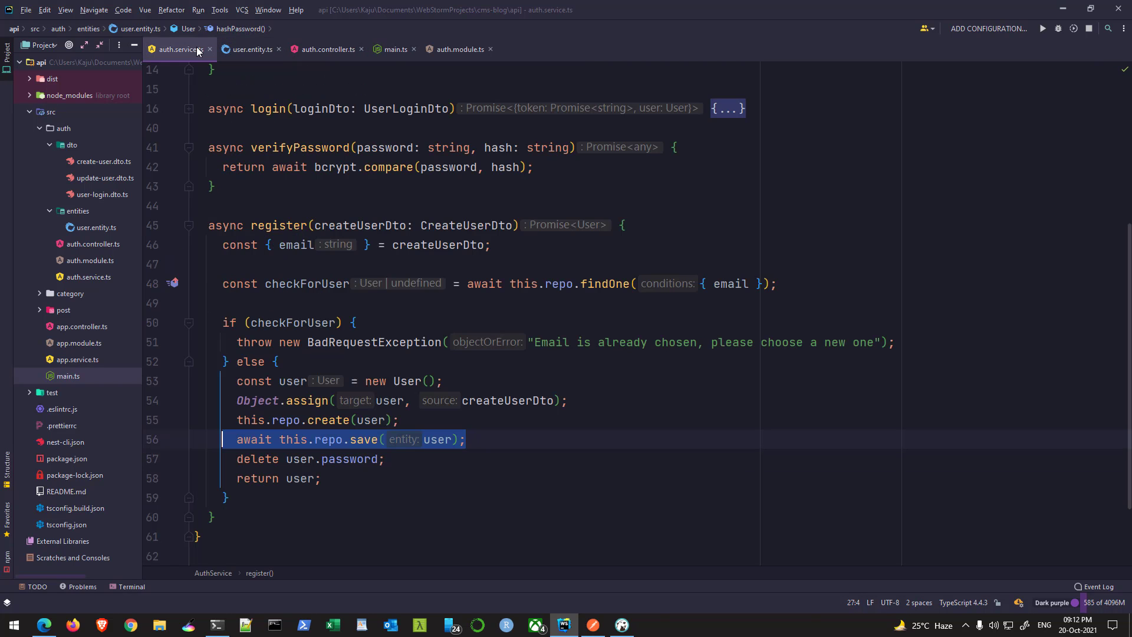
scroll(445, 434, up, 10)
scroll(445, 435, down, 10)
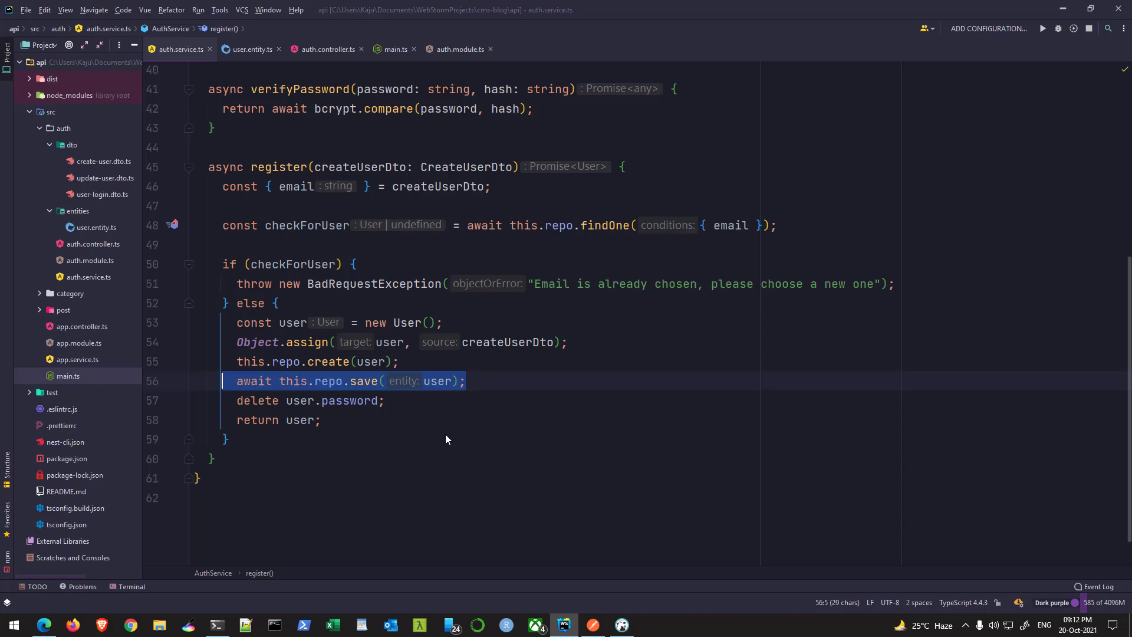
scroll(346, 390, up, 3)
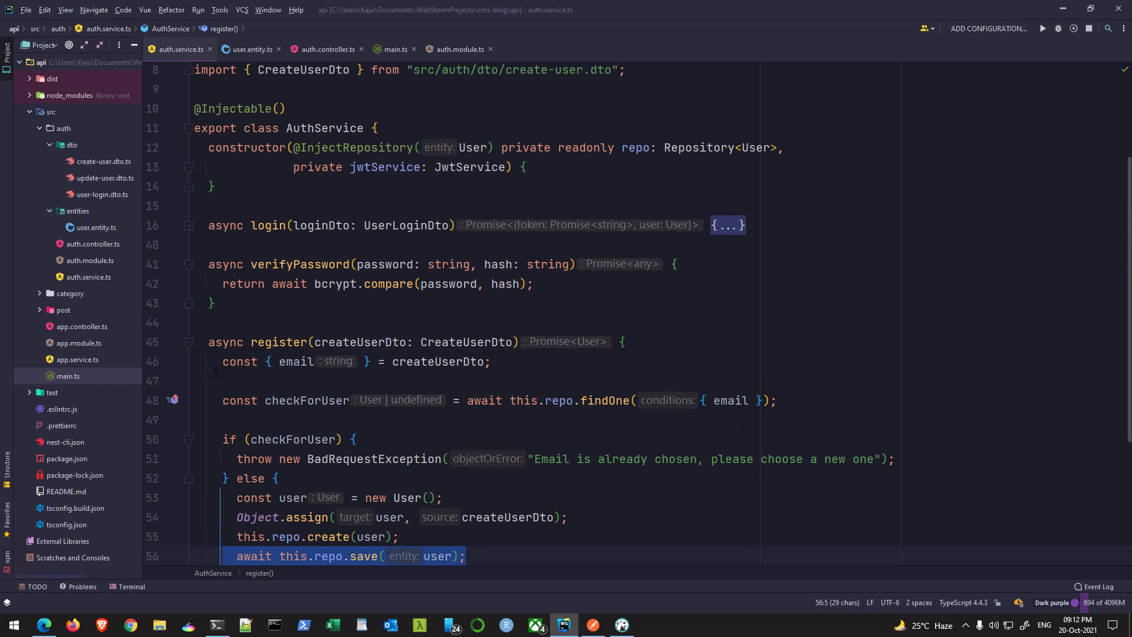
click(189, 225)
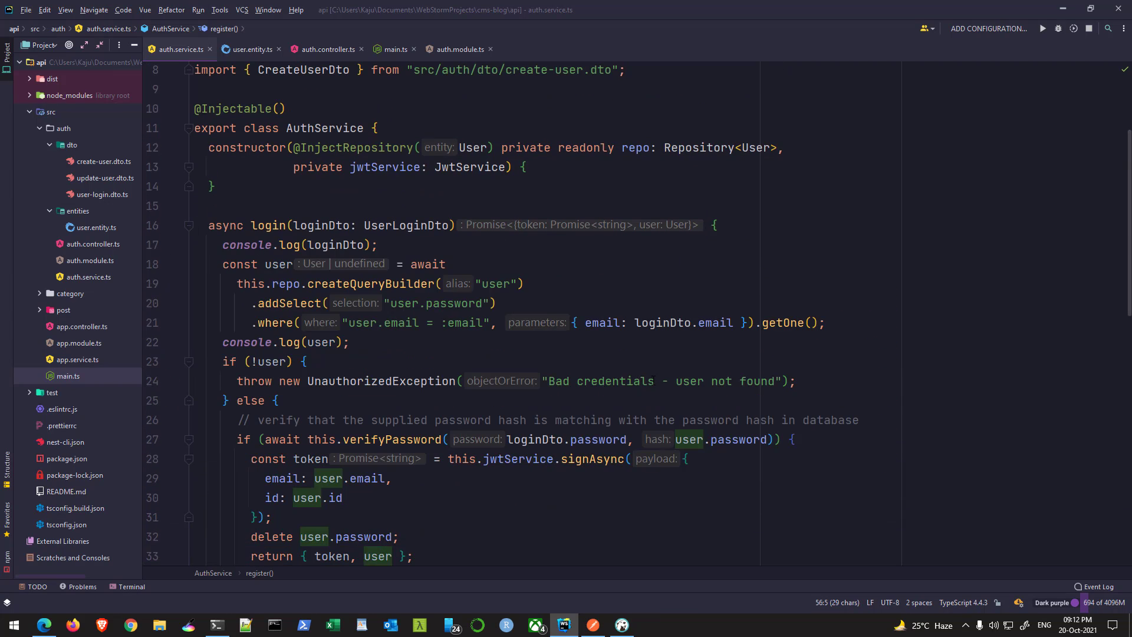
drag(655, 380, 777, 381)
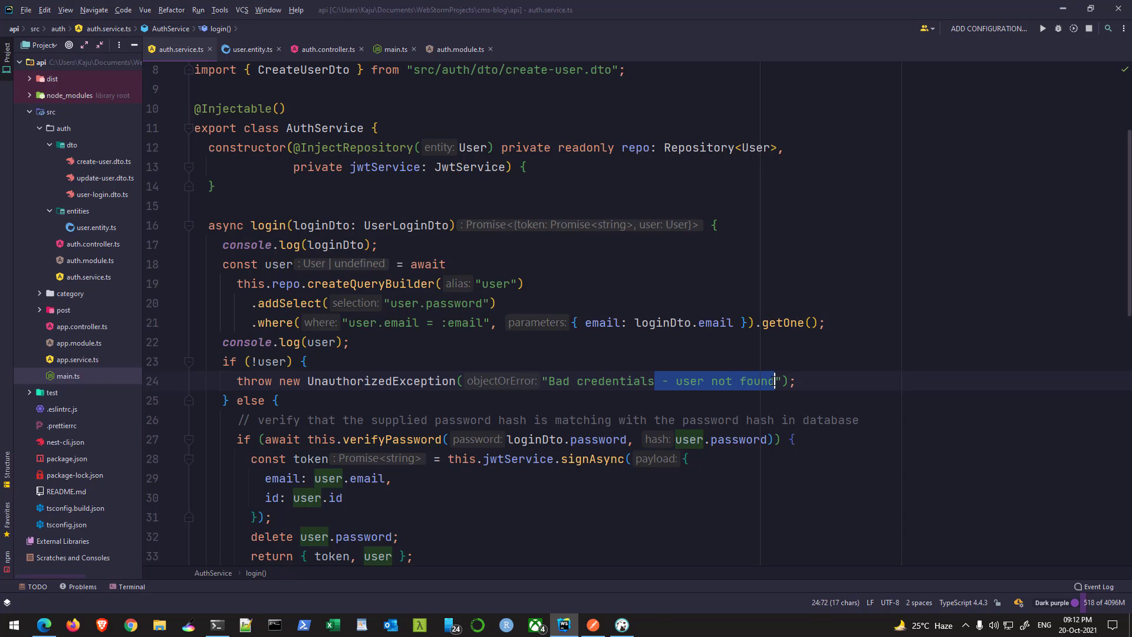
key(Delete)
scroll(777, 380, down, 3)
scroll(777, 381, down, 1)
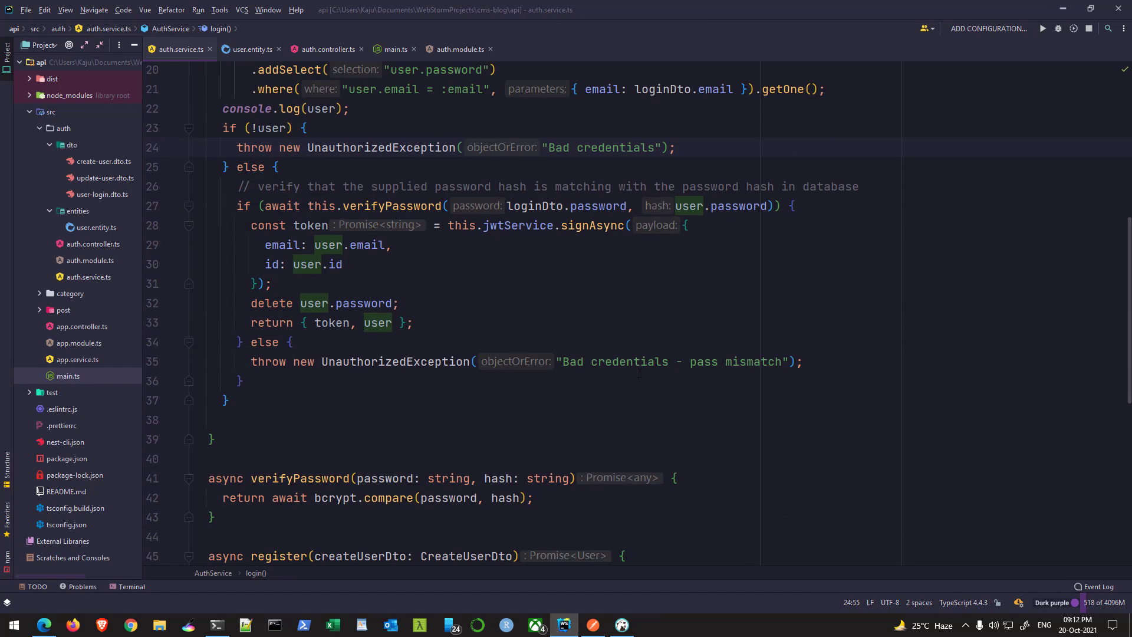
drag(668, 362, 785, 362)
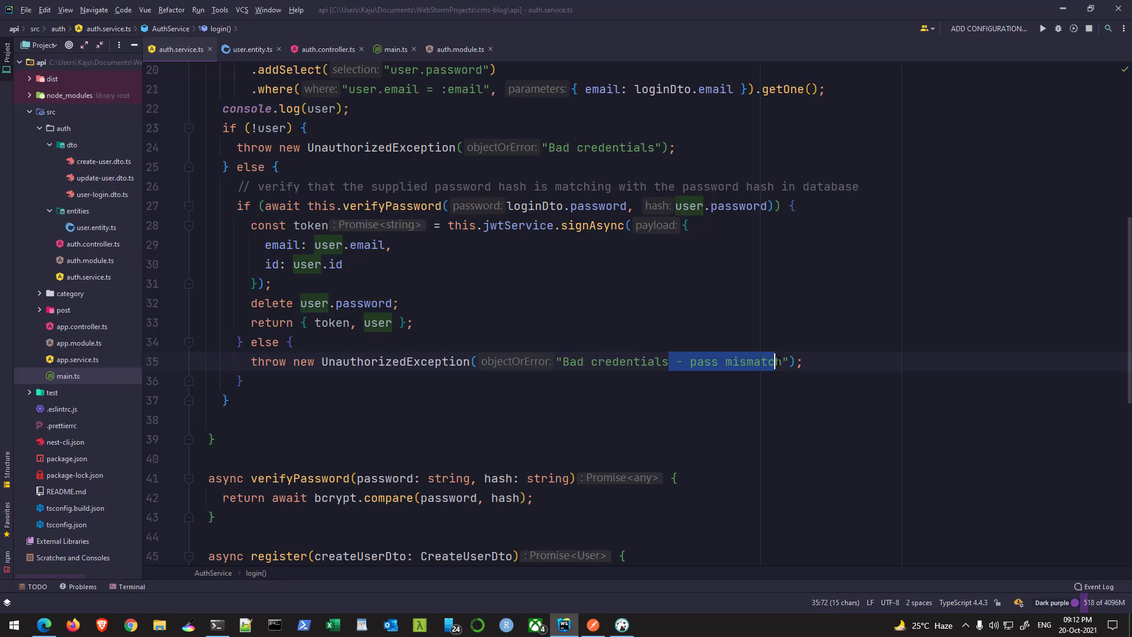
key(Delete)
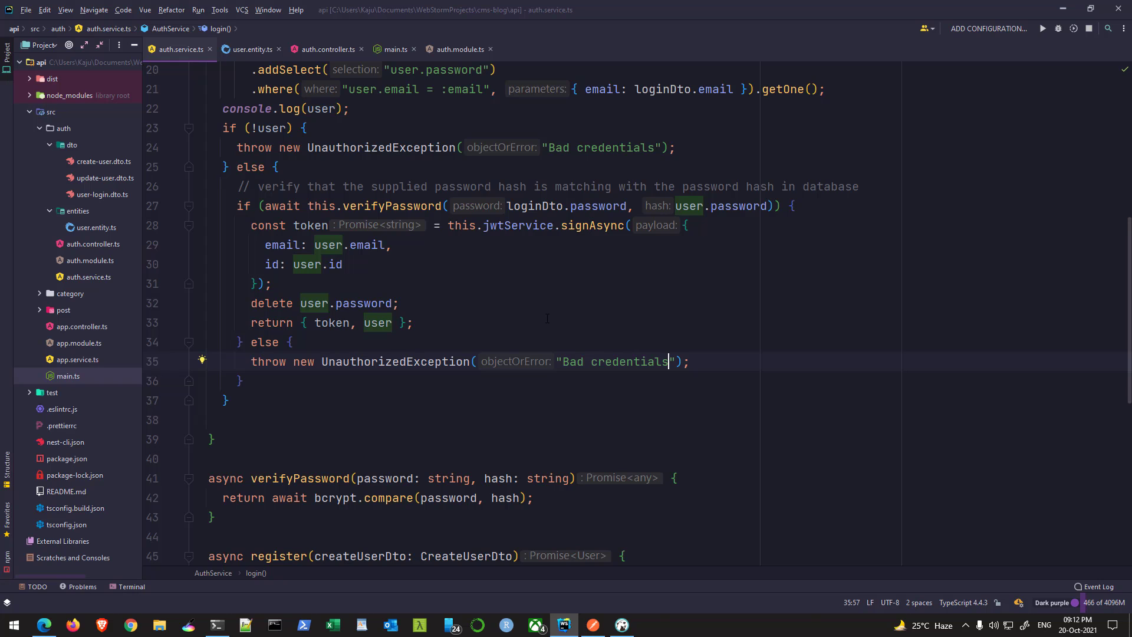
Step: Set the Second Post's userId to 2 (Wonder) in the posts table and save
click(622, 626)
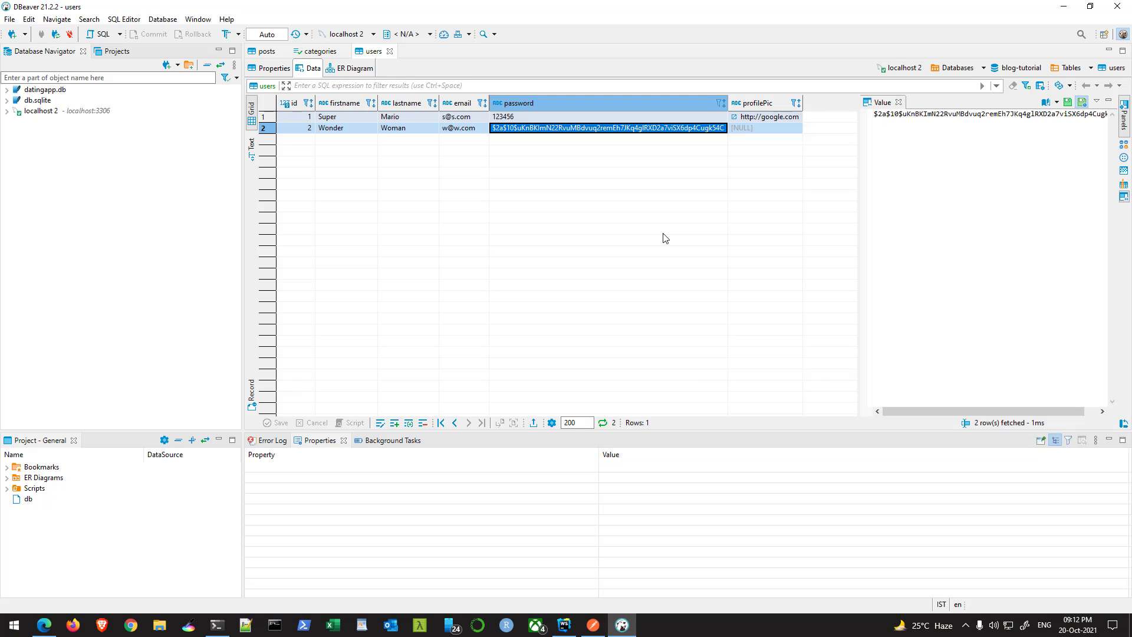
click(335, 117)
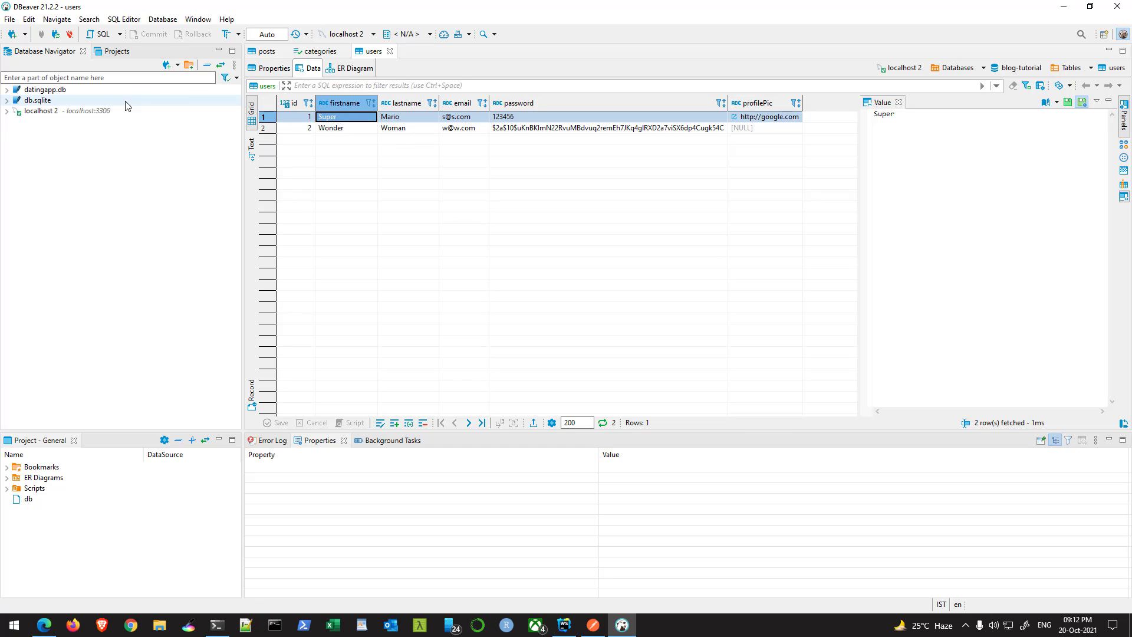
click(7, 111)
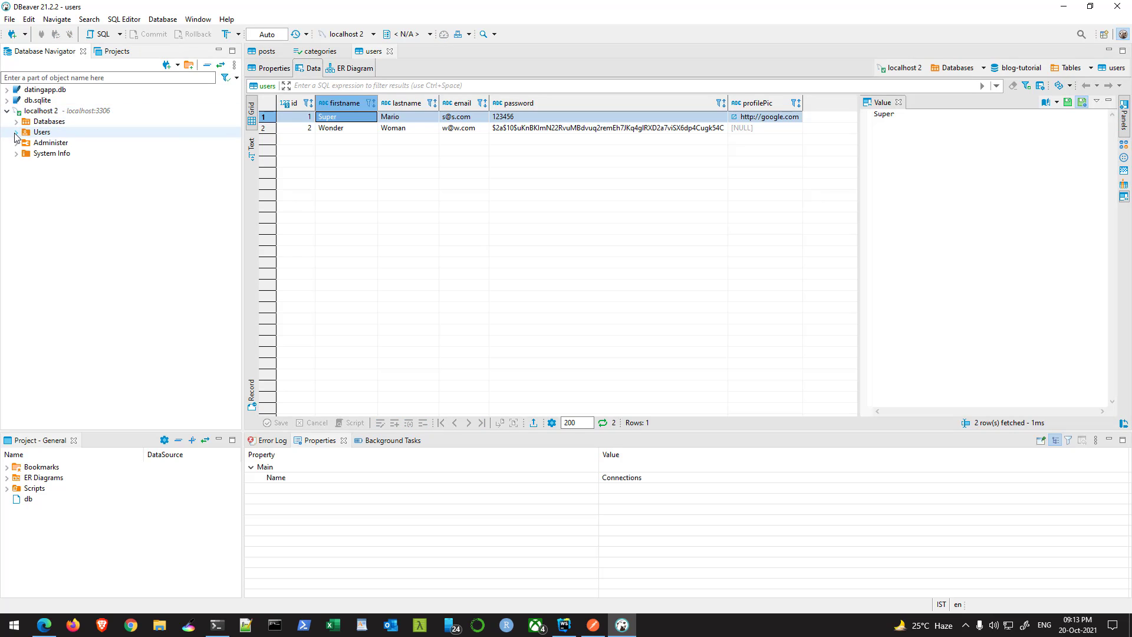
click(16, 132)
click(16, 132)
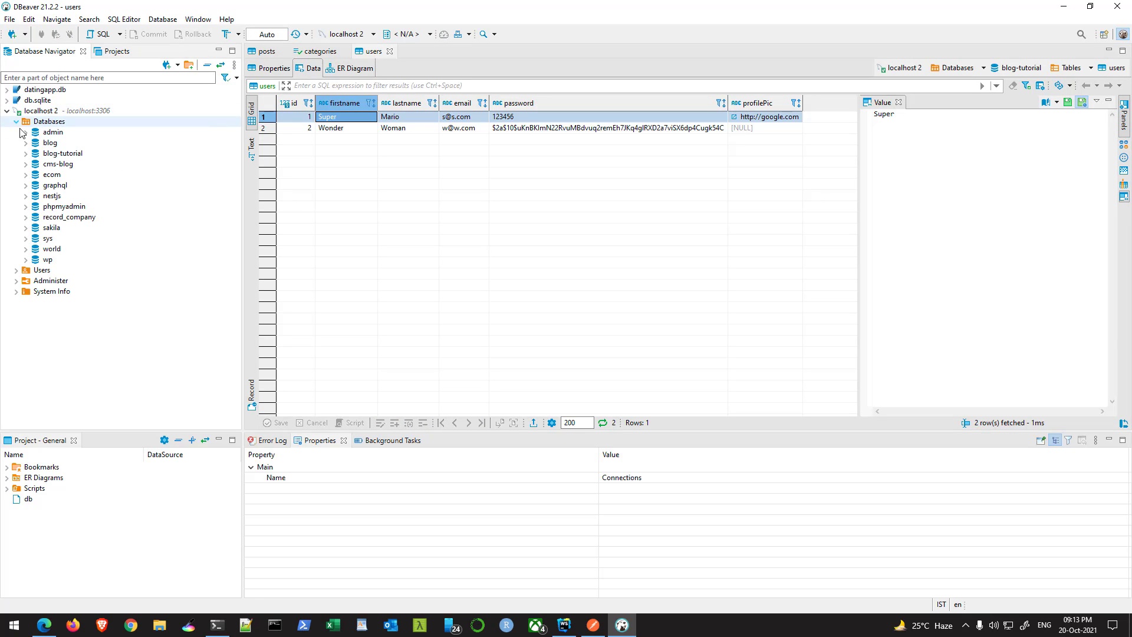
click(267, 50)
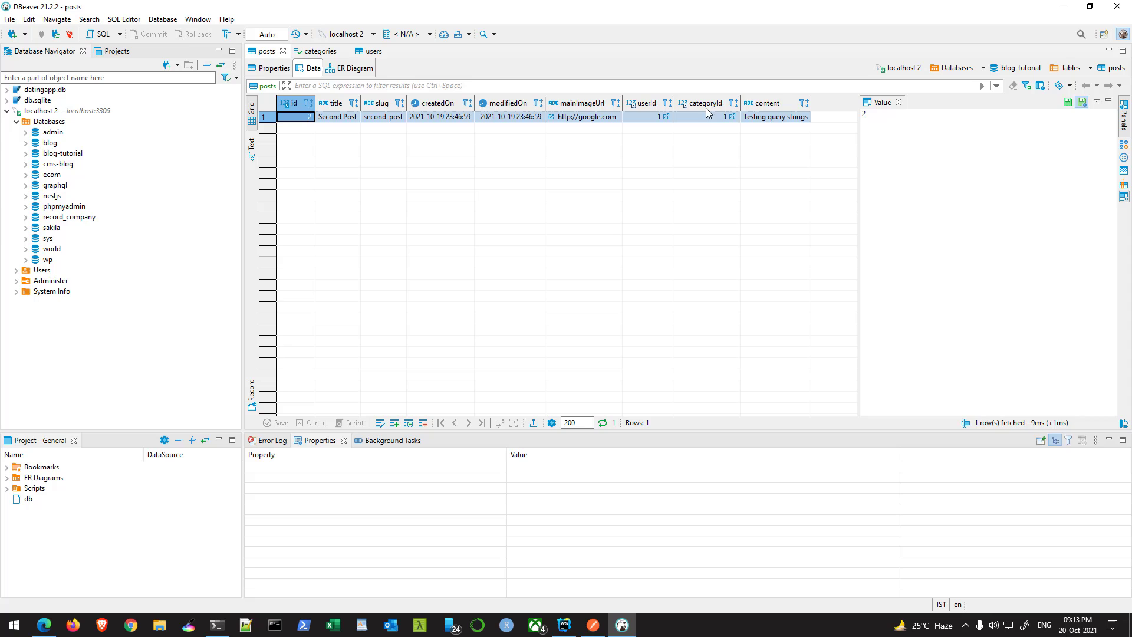
click(646, 117)
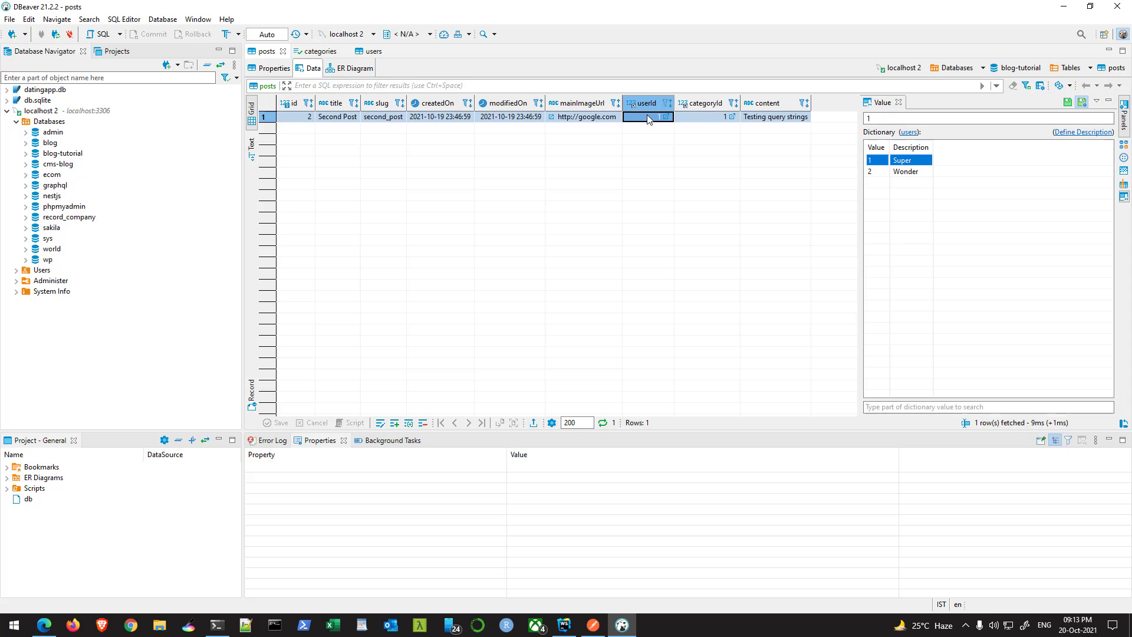
click(902, 172)
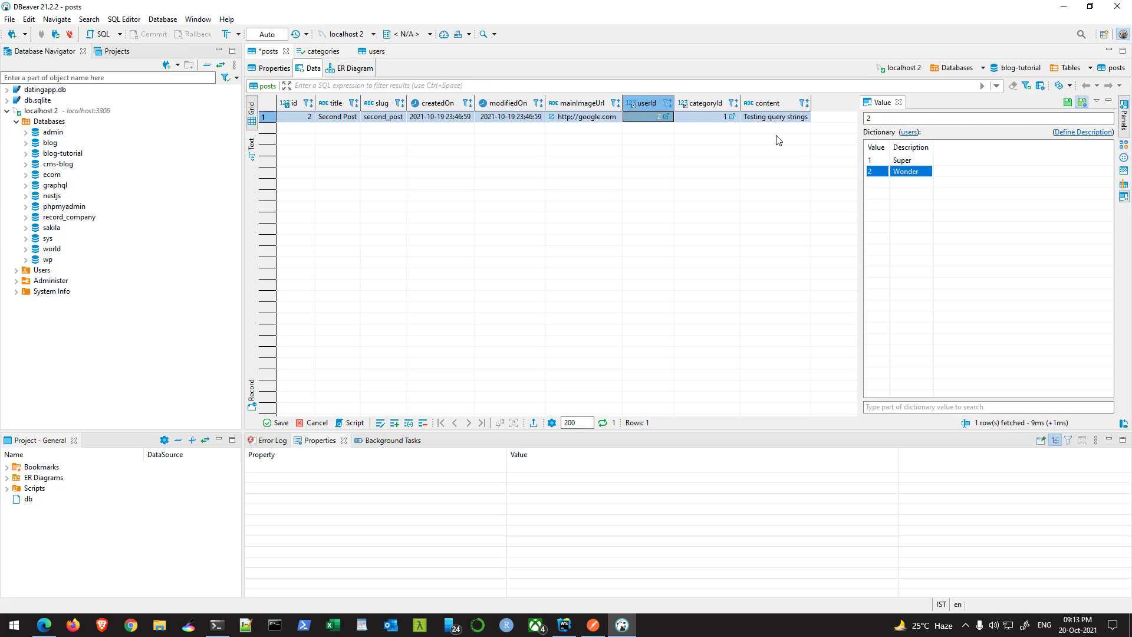
click(276, 423)
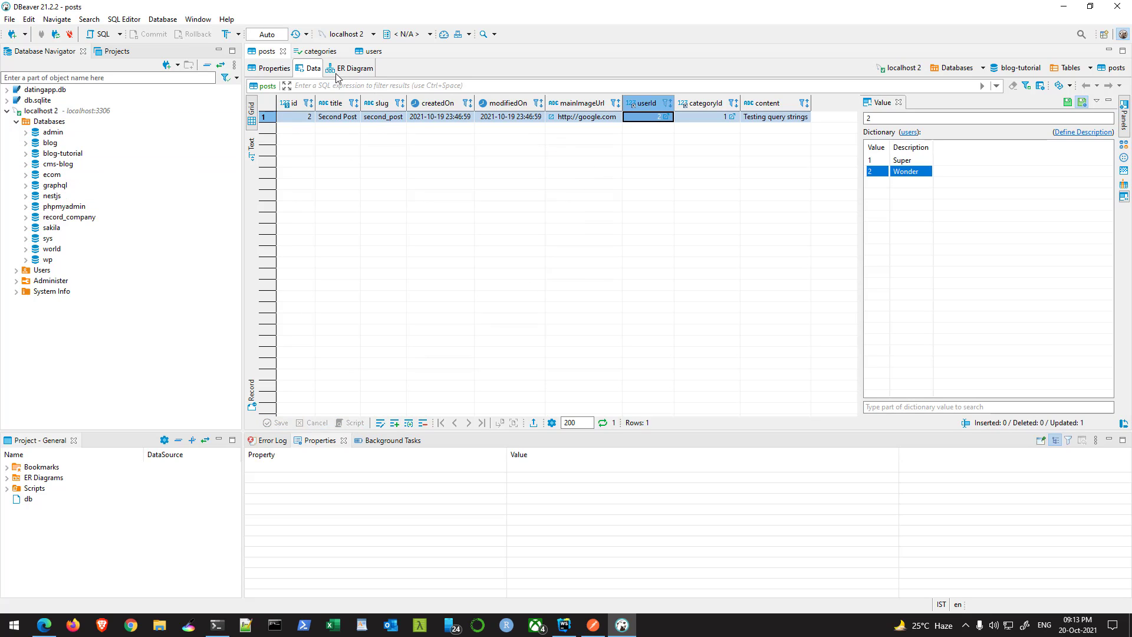
Step: Delete the Super Mario user row and commit the deletion
click(374, 52)
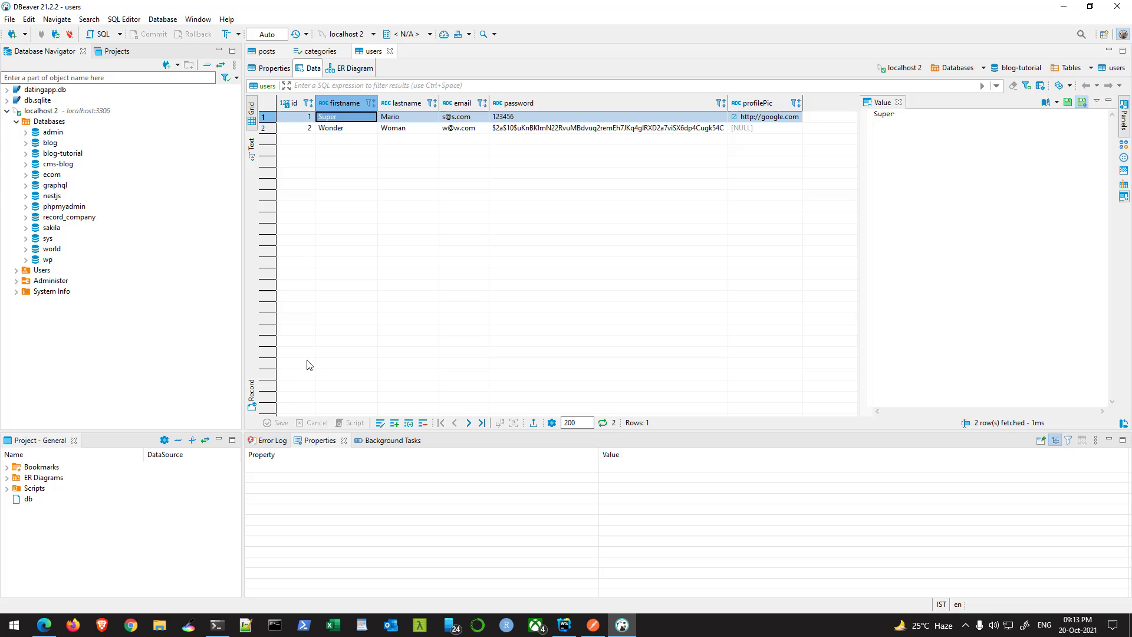
key(Delete)
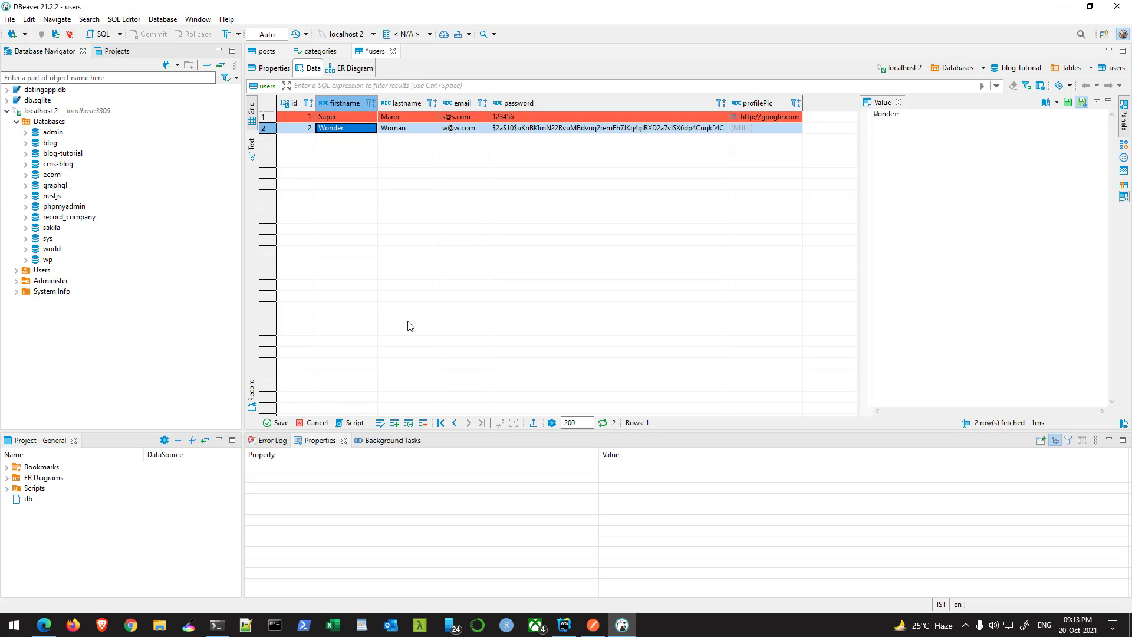
key(ctrl+s)
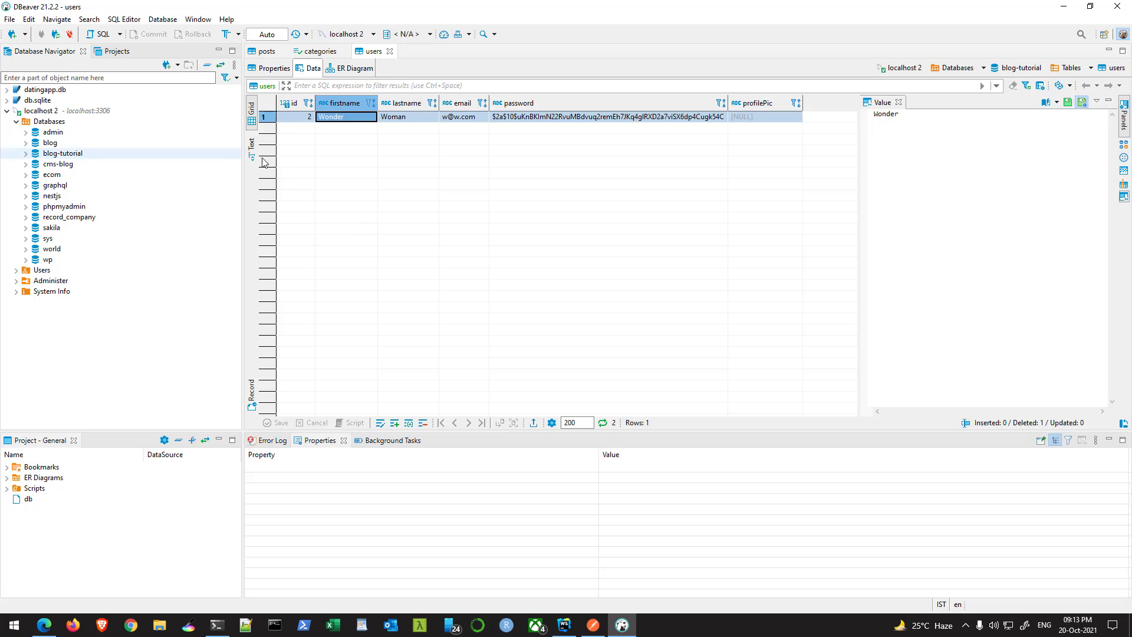
click(592, 625)
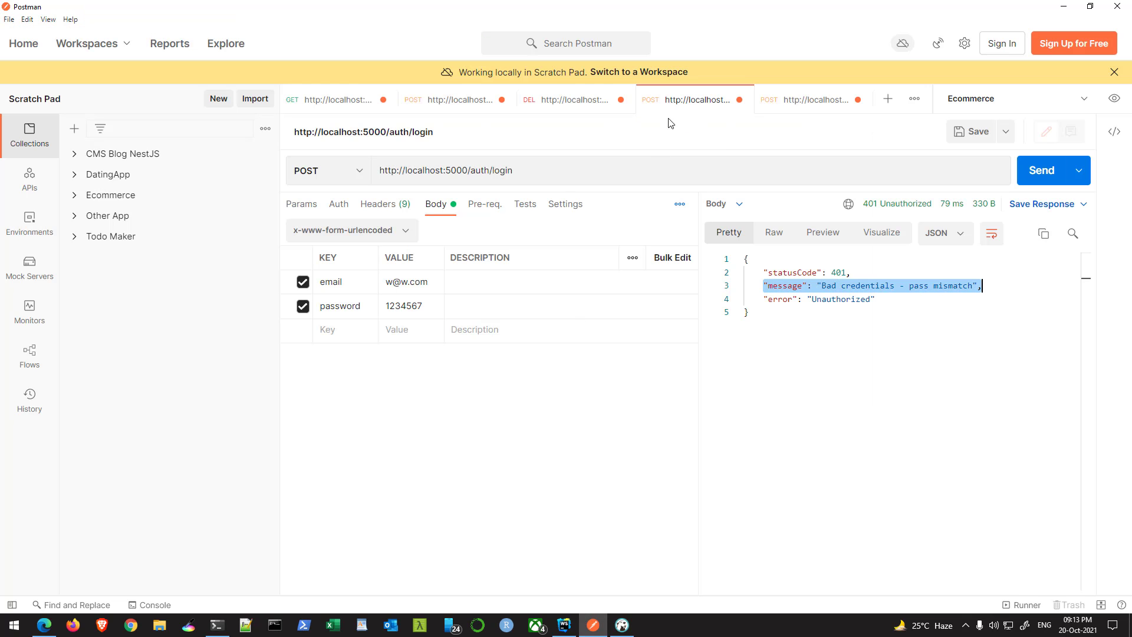
click(796, 100)
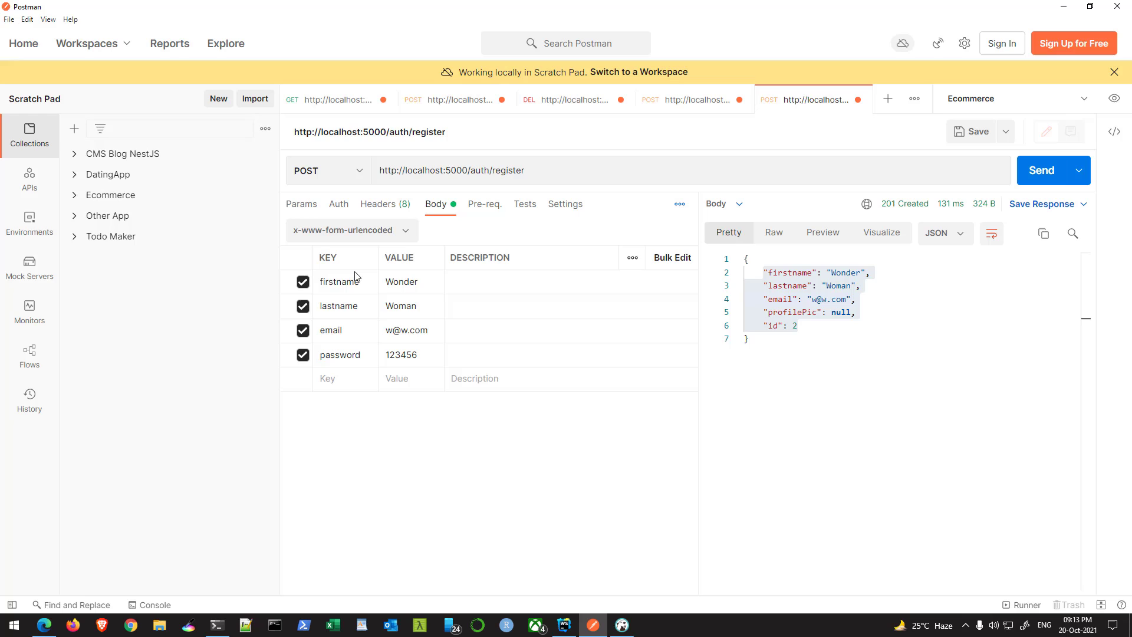
double_click(403, 282)
text(Supe)
key(BackSpace)
key(BackSpace)
key(BackSpace)
text(Mario)
click(426, 330)
key(BackSpace)
key(BackSpace)
key(BackSpace)
key(BackSpace)
key(BackSpace)
key(BackSpace)
text(@s.com)
key(ctrl+Return)
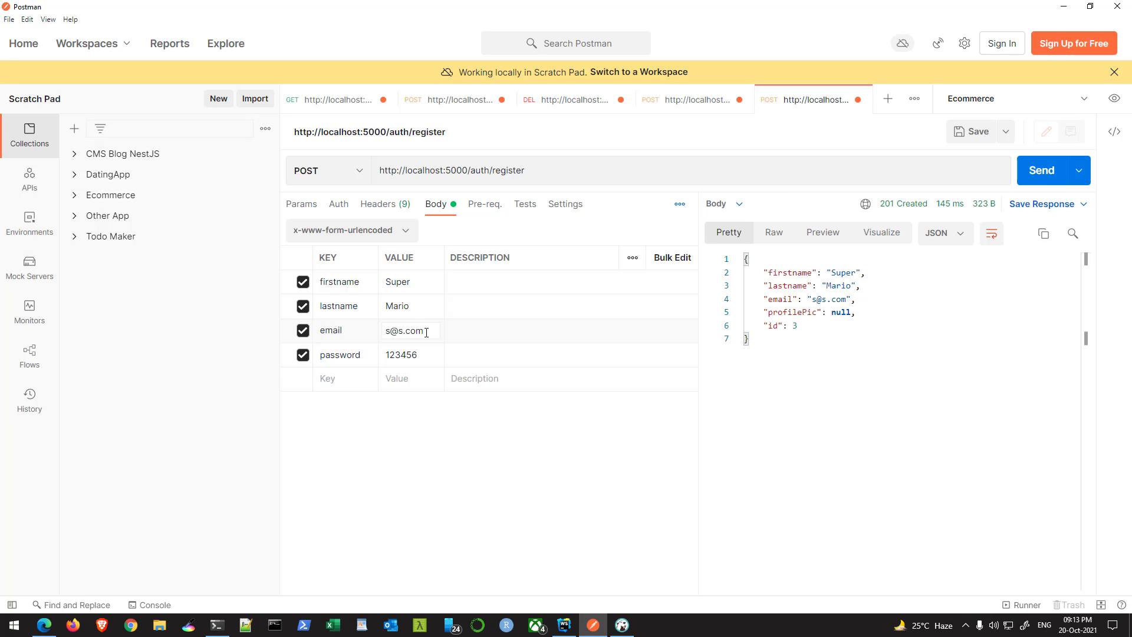
drag(807, 327, 762, 271)
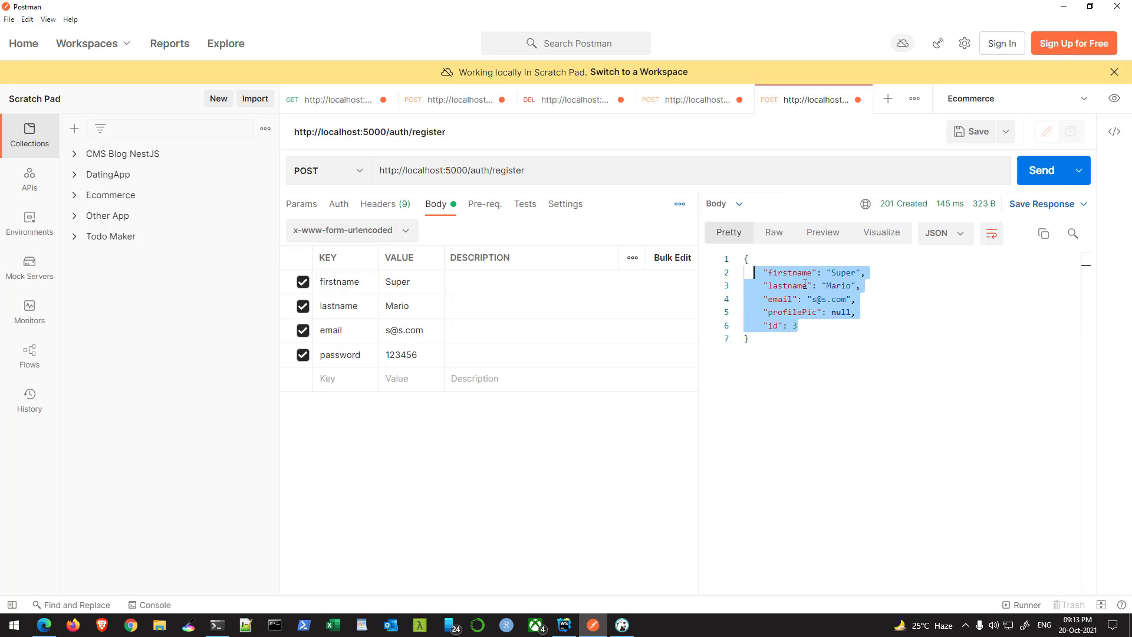
Step: Refresh DBeaver's users table and compare Super Mario's stored password hash with Wonder's
click(623, 625)
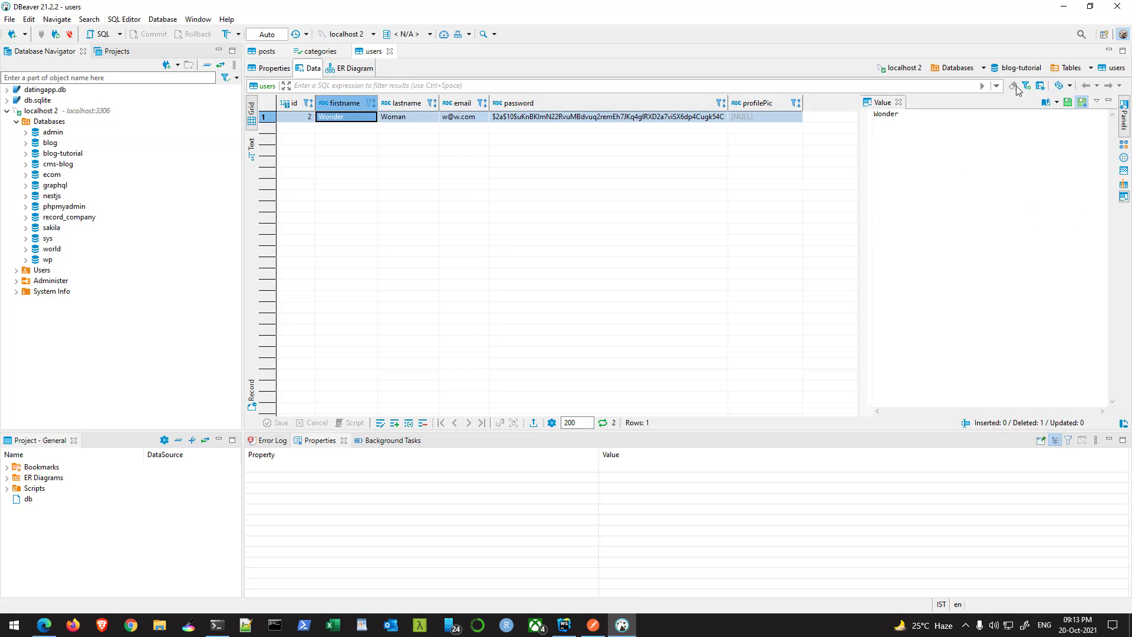
click(1058, 89)
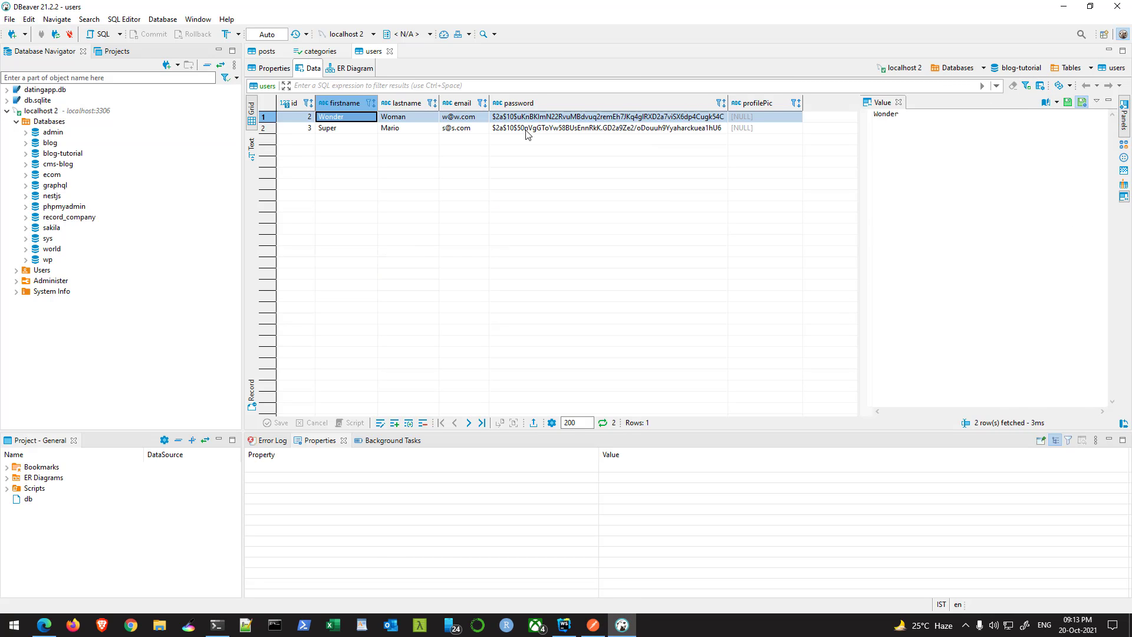
click(532, 128)
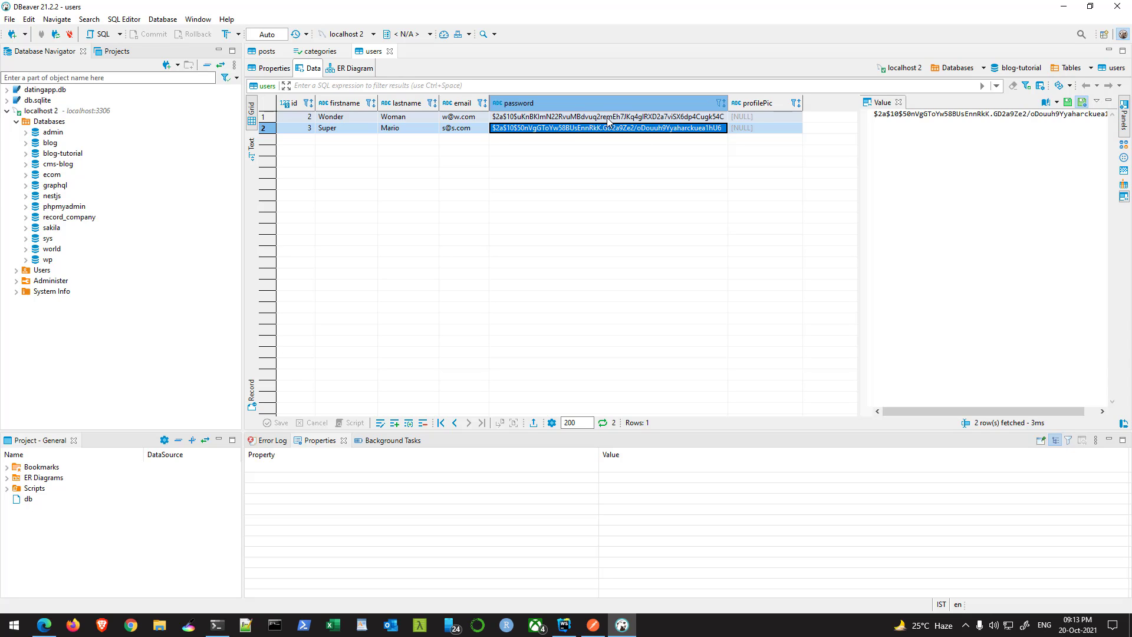
click(586, 117)
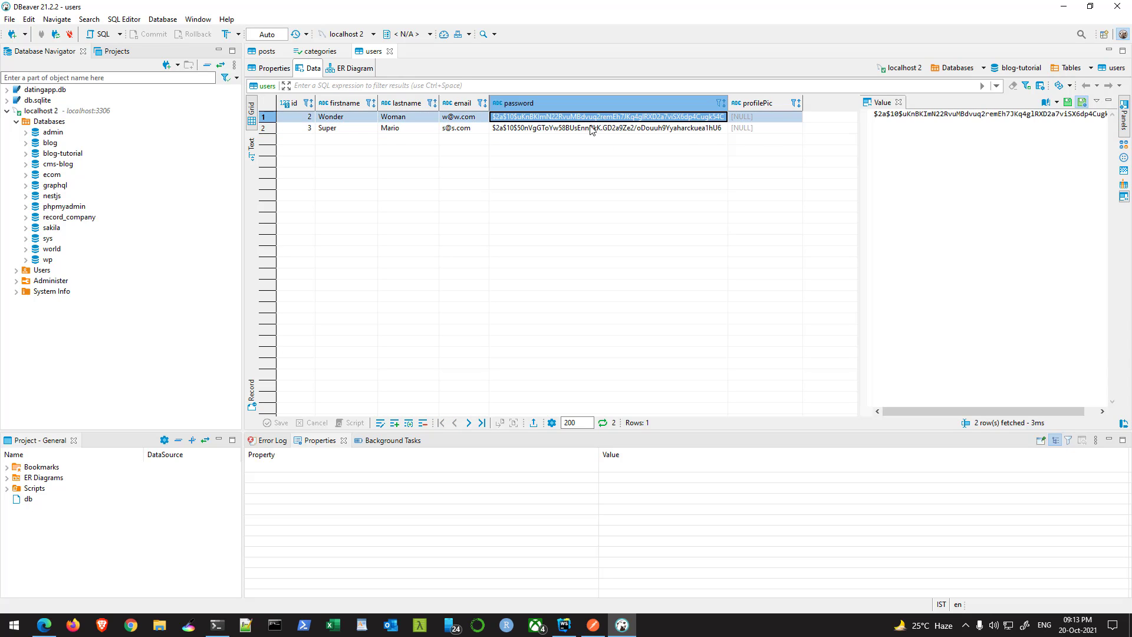
click(571, 129)
click(577, 118)
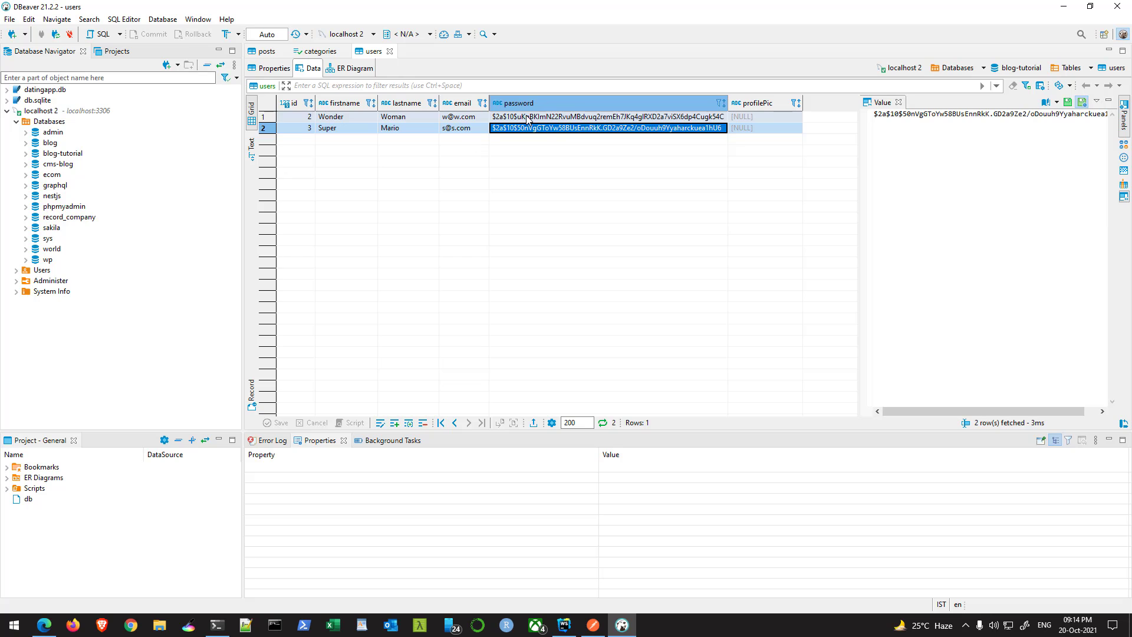
click(593, 626)
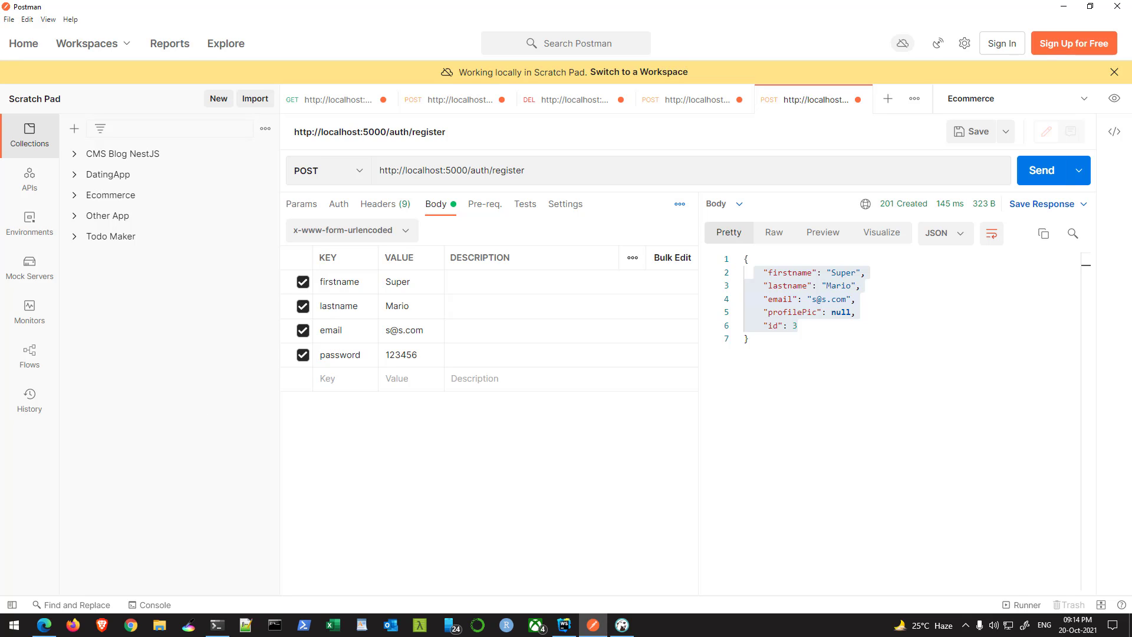
key(alt+Tab)
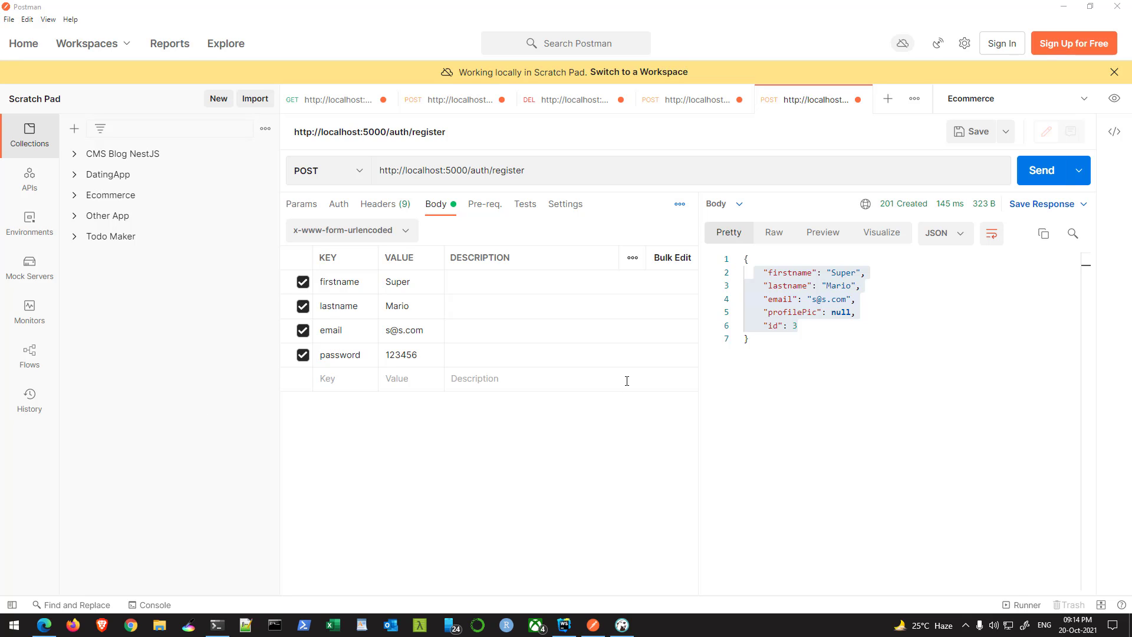
Step: Return to WebStorm's auth.service.ts login code and bring up auth.controller.ts
click(564, 626)
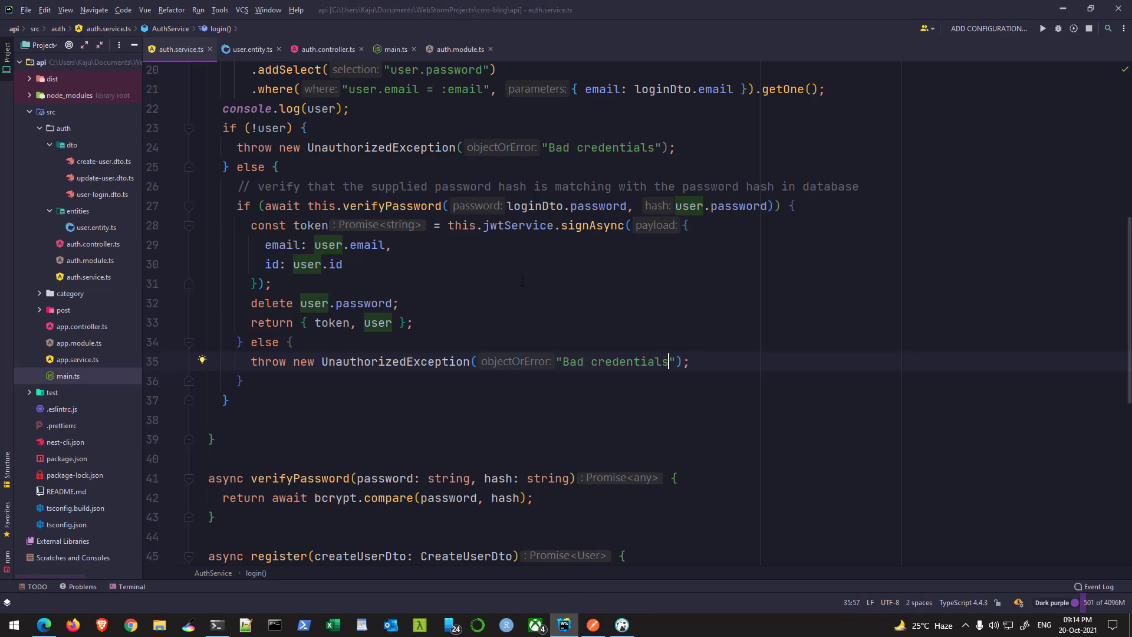
scroll(522, 282, up, 4)
scroll(398, 266, up, 2)
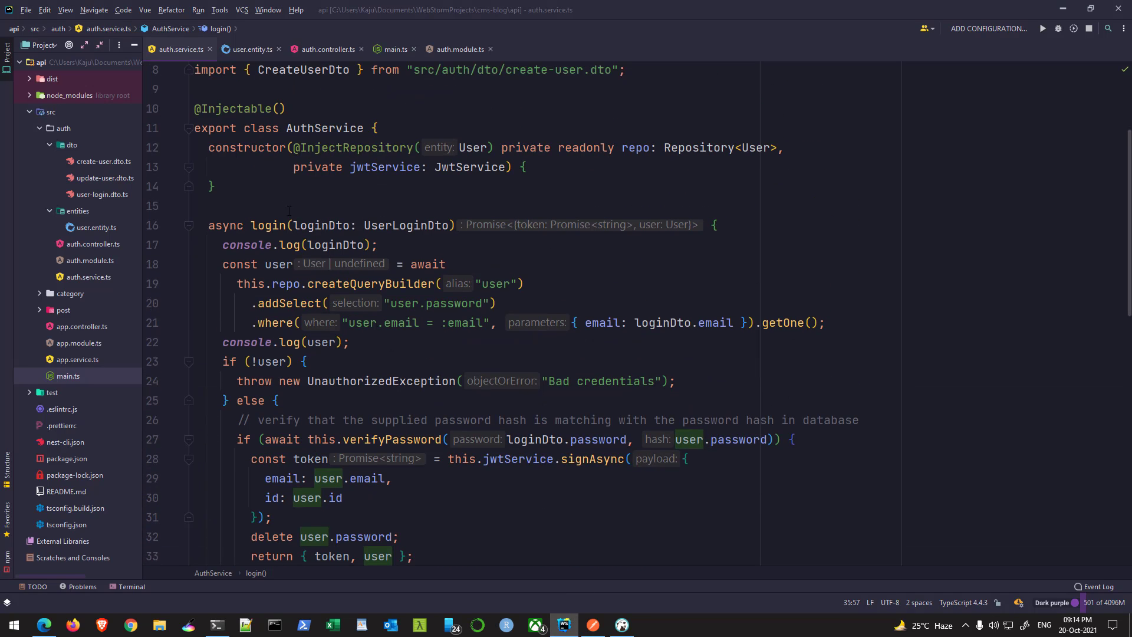
scroll(364, 266, down, 5)
scroll(359, 319, down, 4)
scroll(354, 372, down, 1)
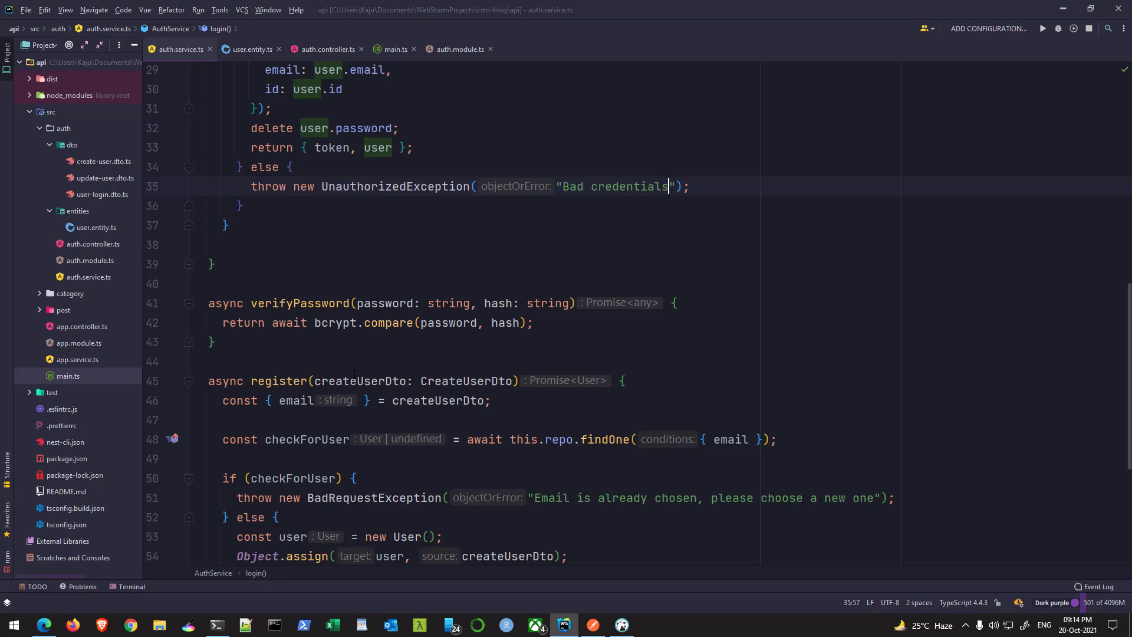
click(327, 49)
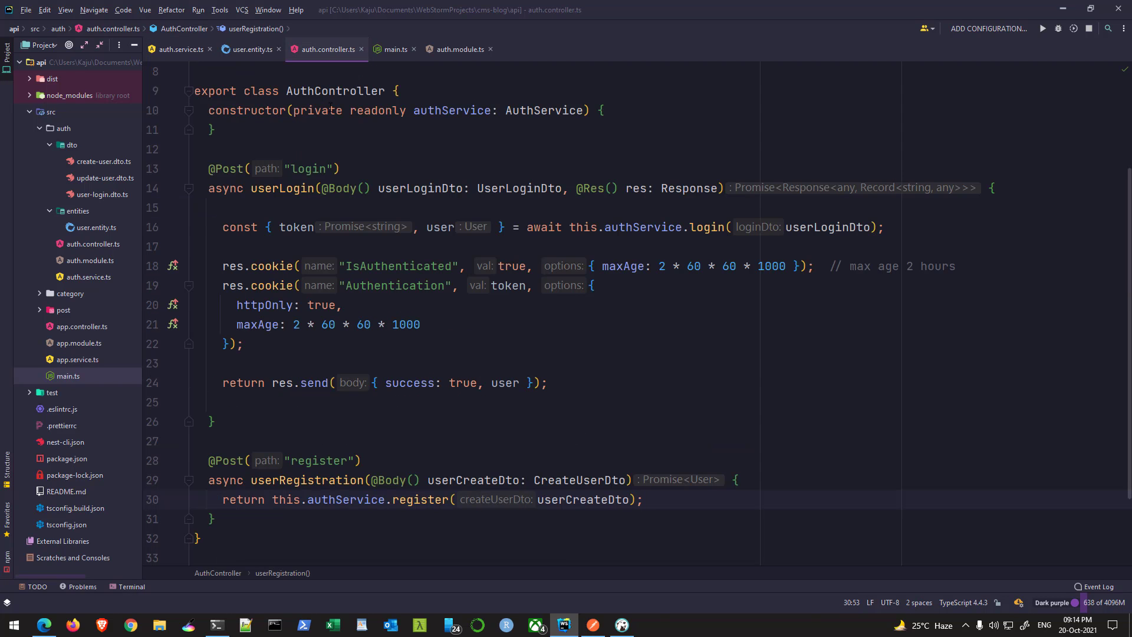